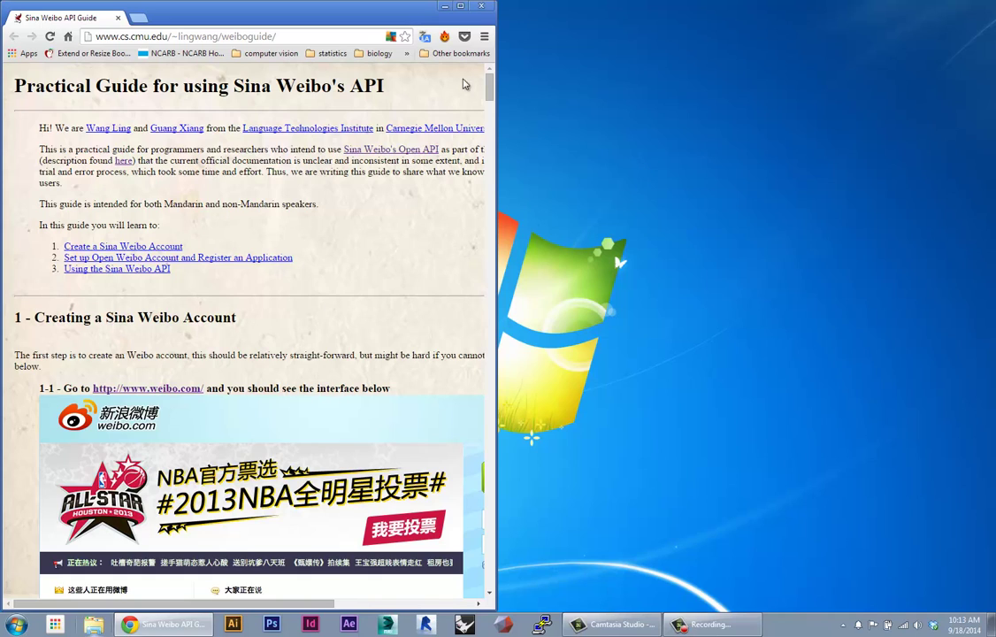
Scroll through the Sina Weibo API guide on cmu.edu
mouse_move(493, 98)
mouse_down()
mouse_move(497, 590)
mouse_move(489, 79)
mouse_up()
scroll(489, 161, down, 10)
scroll(489, 161, down, 20)
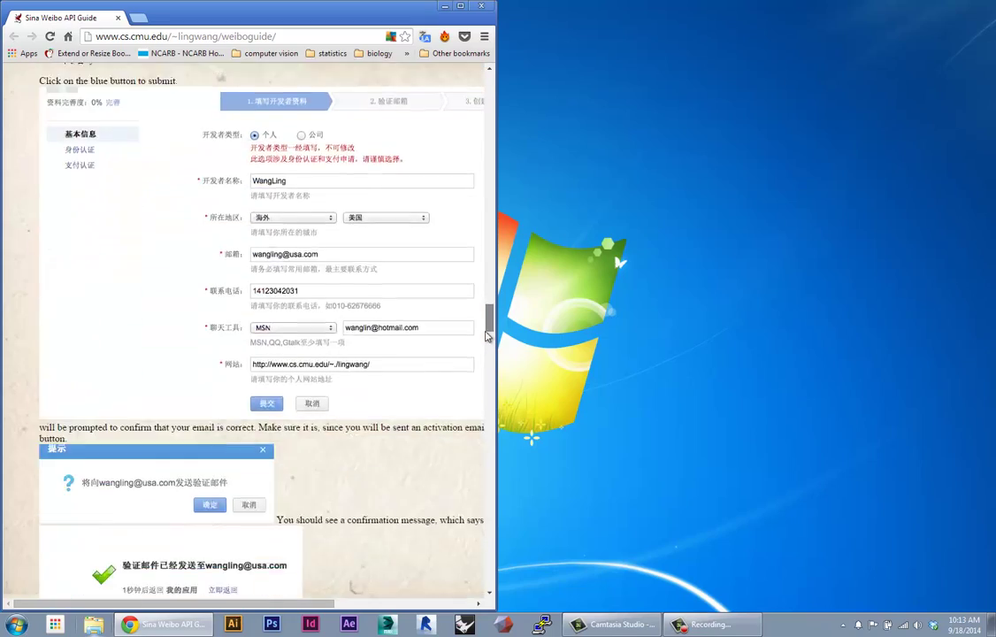
drag(486, 335, 497, 514)
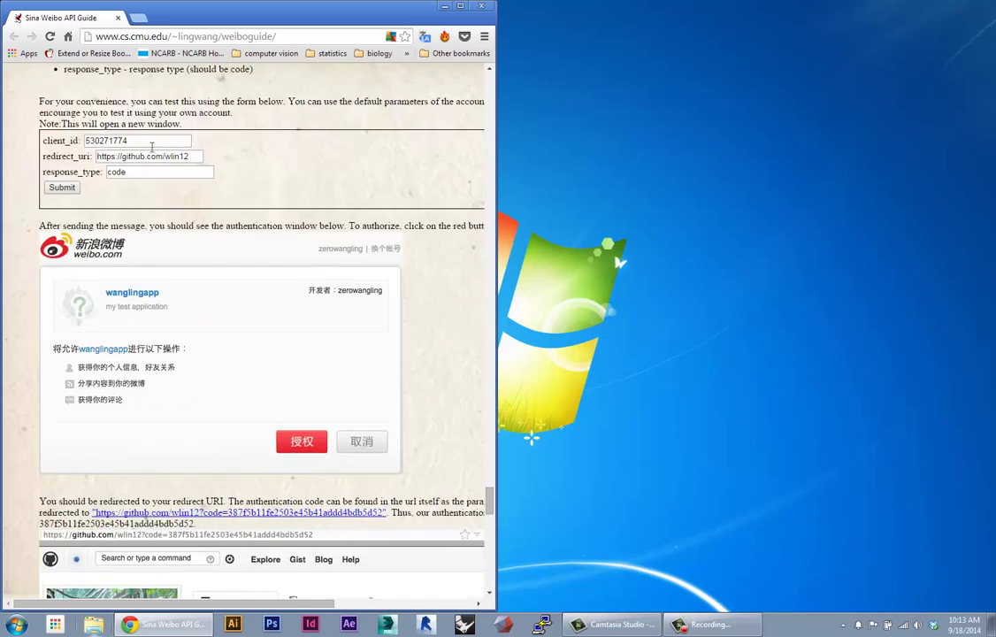
scroll(309, 291, down, 3)
scroll(309, 291, down, 12)
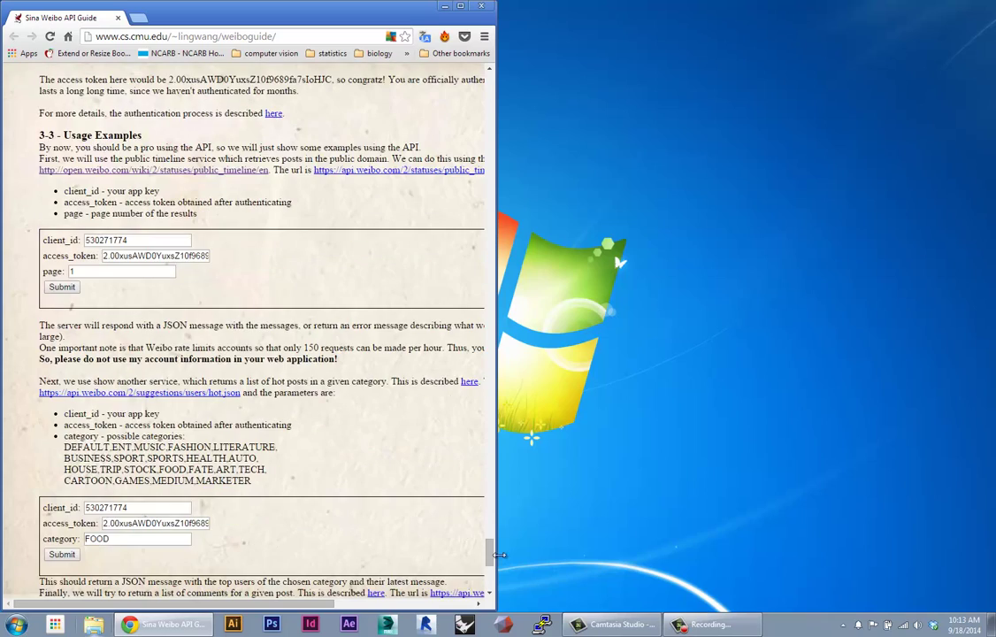
drag(489, 550, 501, 75)
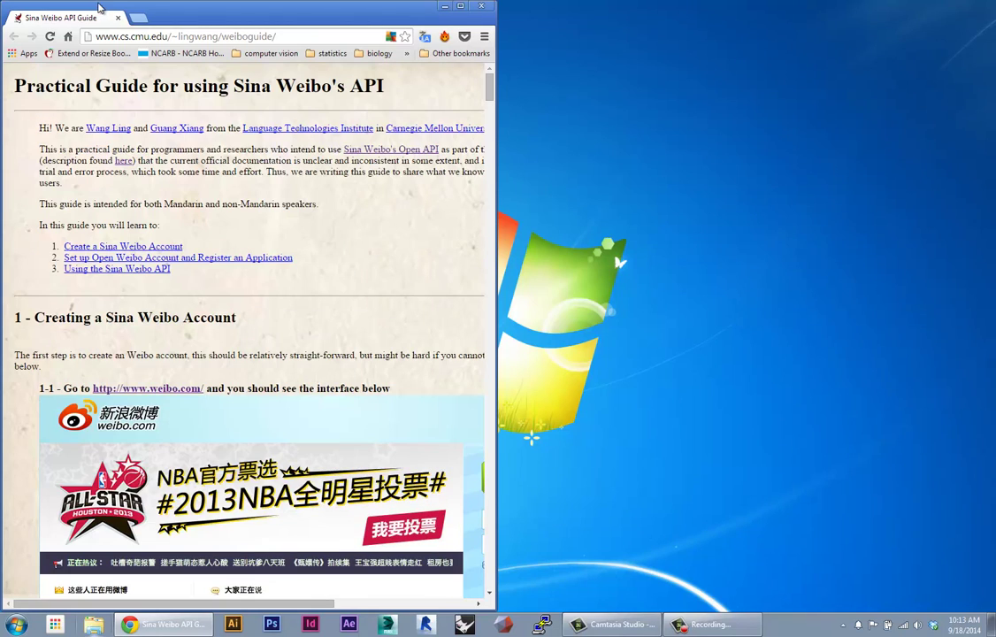
Show the Hola extension's country options (US, UK and more) for cmu.edu
drag(277, 36, 78, 36)
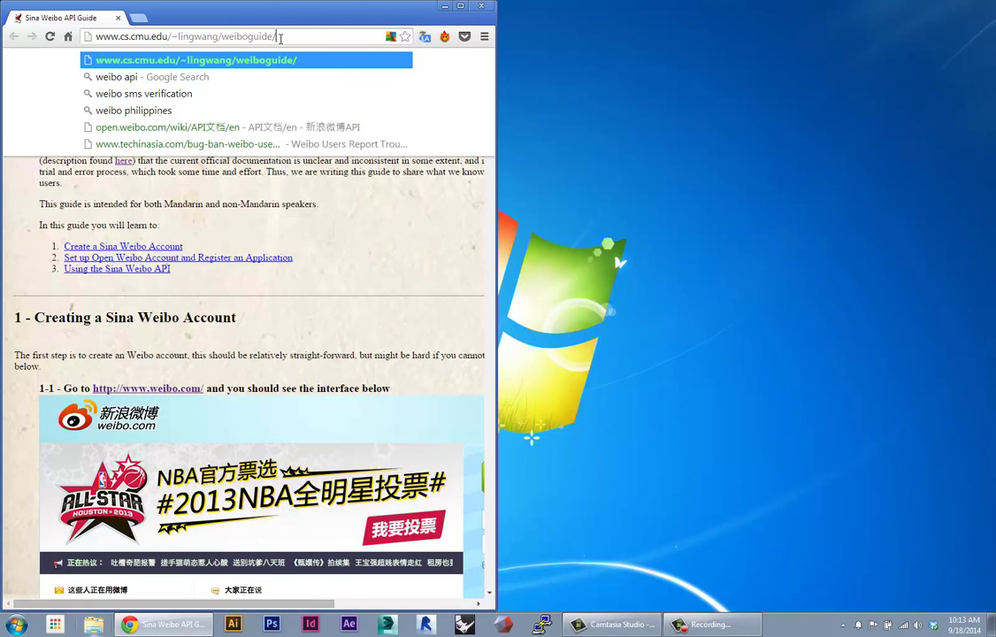
click(325, 188)
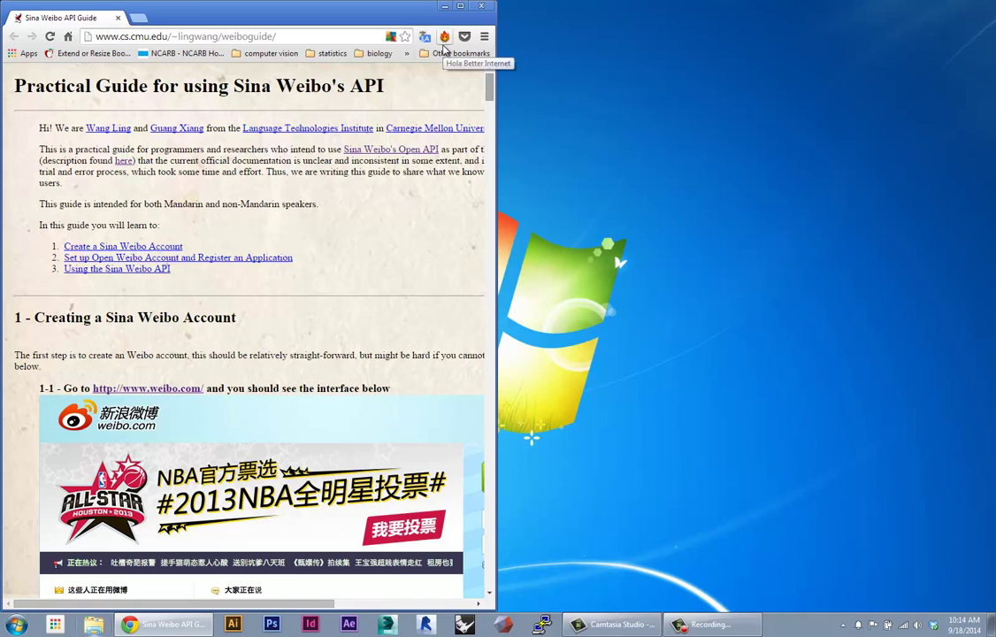
click(443, 38)
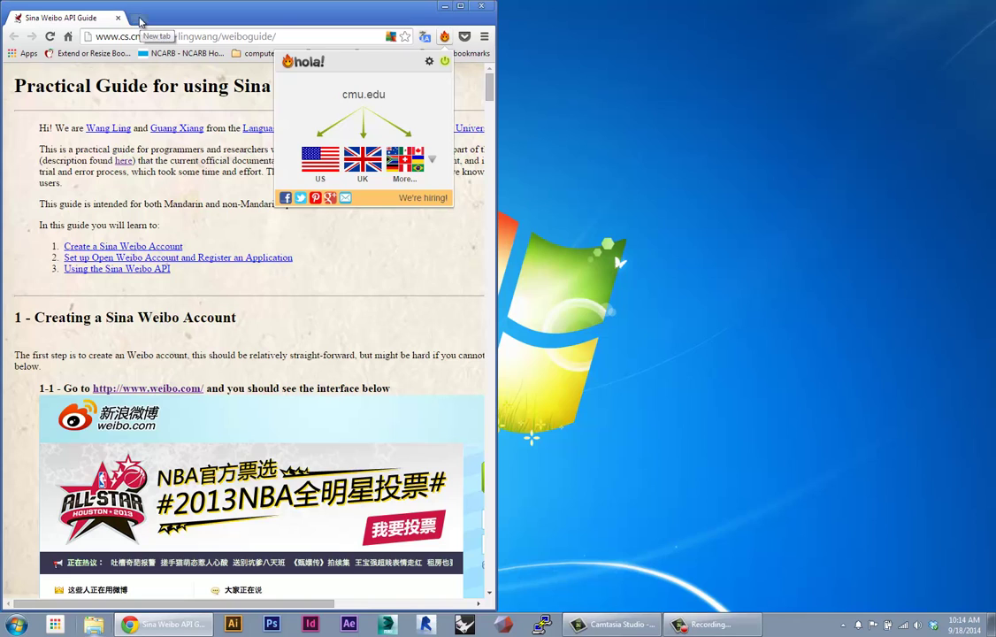
Search Google for 'hola better internet' in a new tab
click(140, 20)
text(hola )
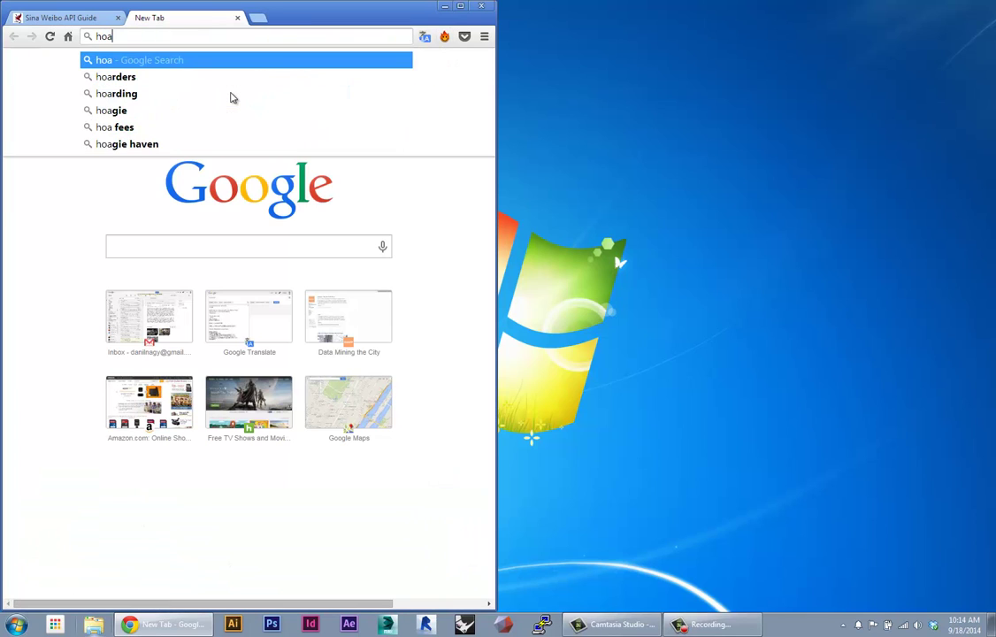
text(better)
key(Down)
key(Return)
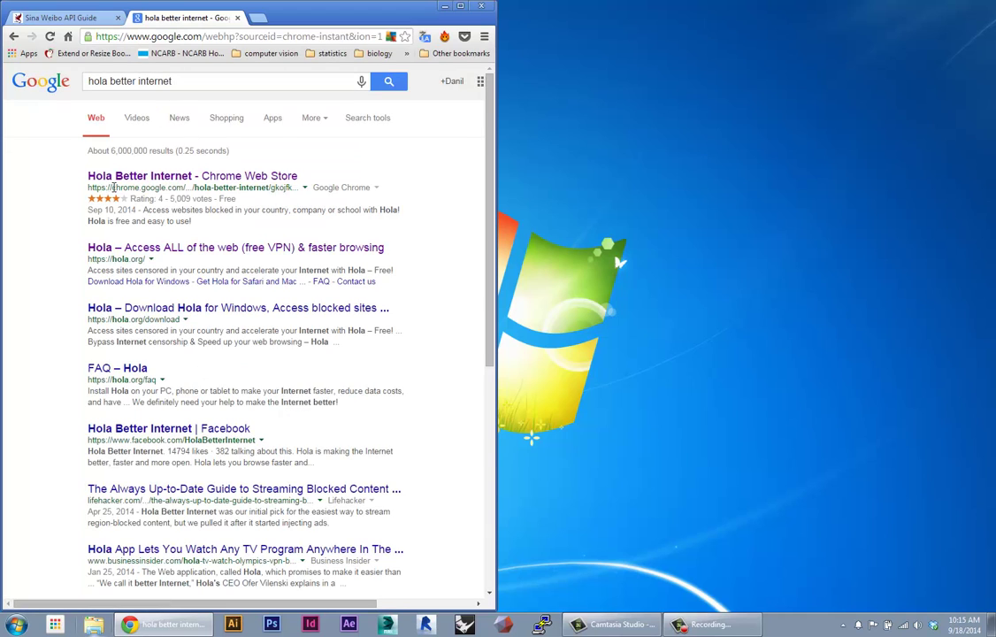
View the Chrome Web Store listing, close it, and select the address bar
drag(111, 188, 167, 187)
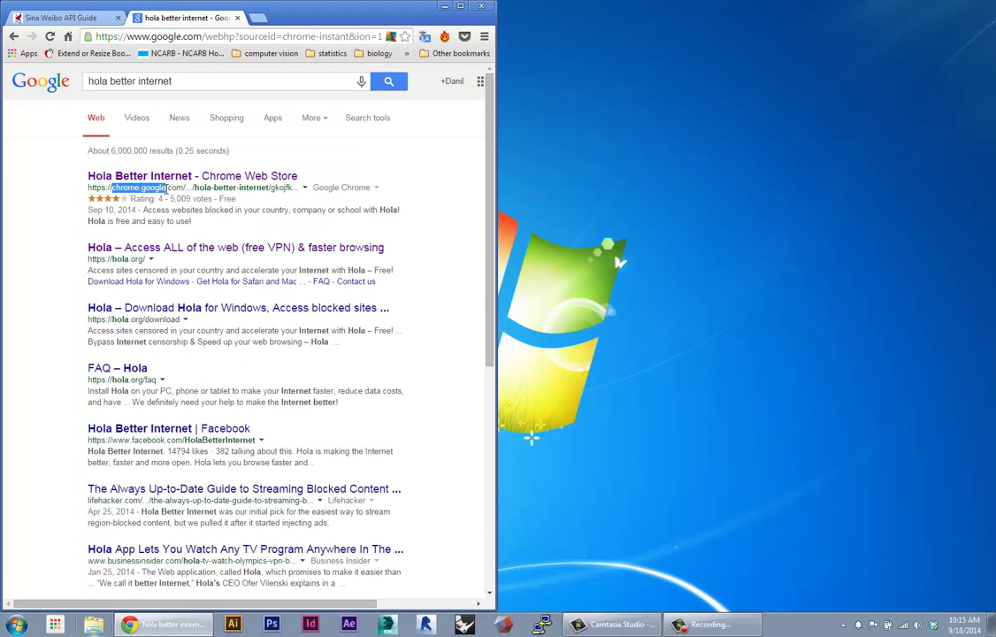
click(137, 179)
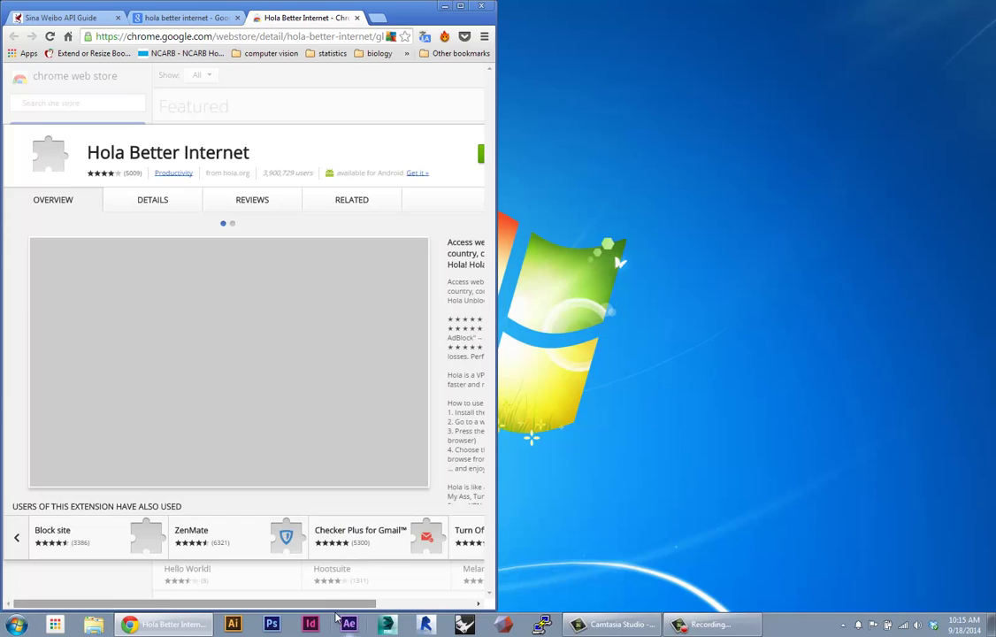
drag(333, 603, 248, 595)
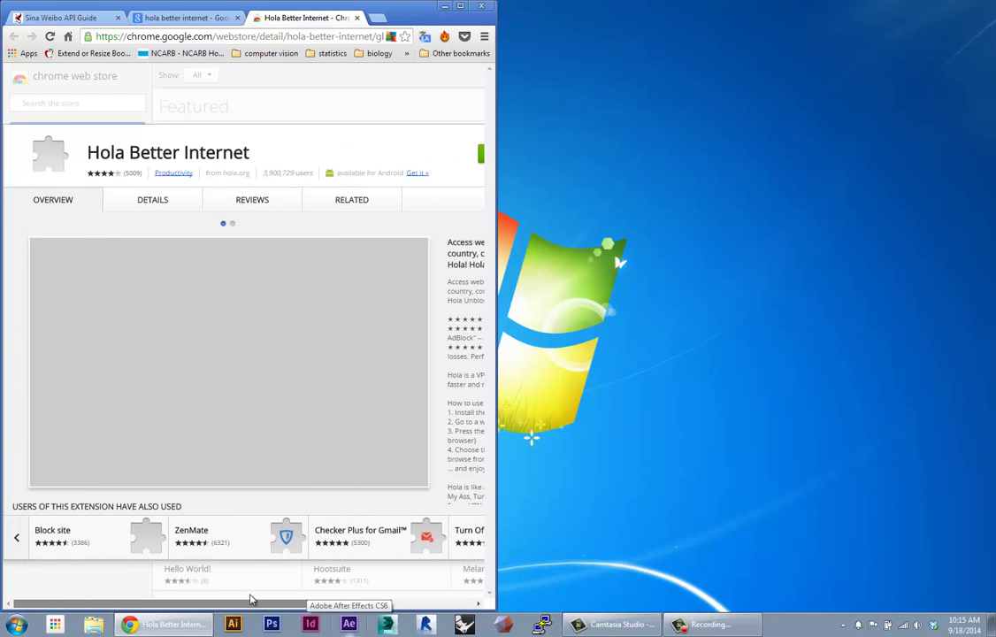
click(358, 20)
click(177, 36)
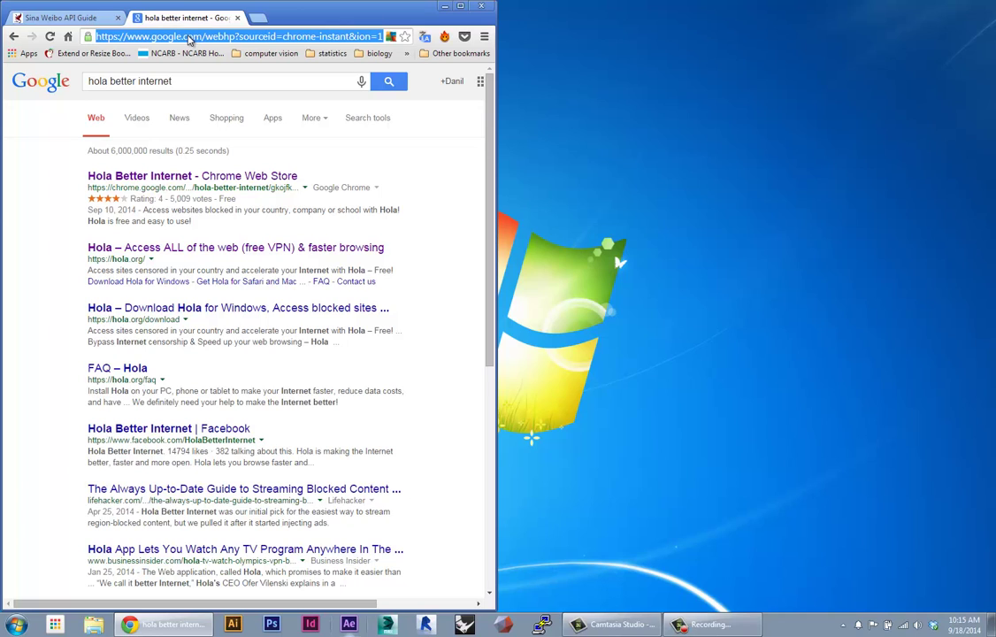
Go to the Guerrilla Mail inbox page
text(guerrillamail.com/inbox)
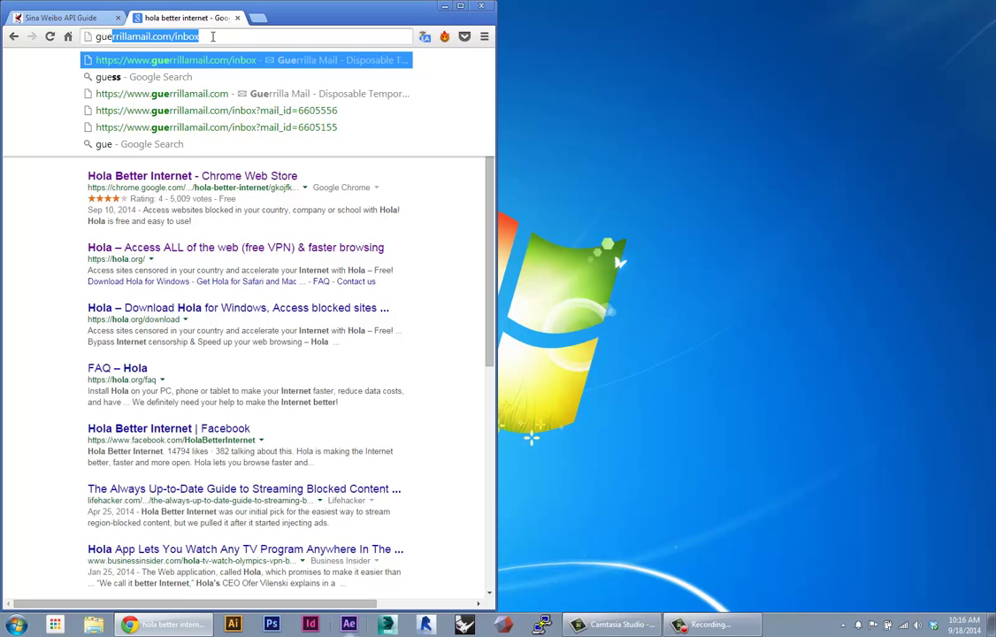
key(Return)
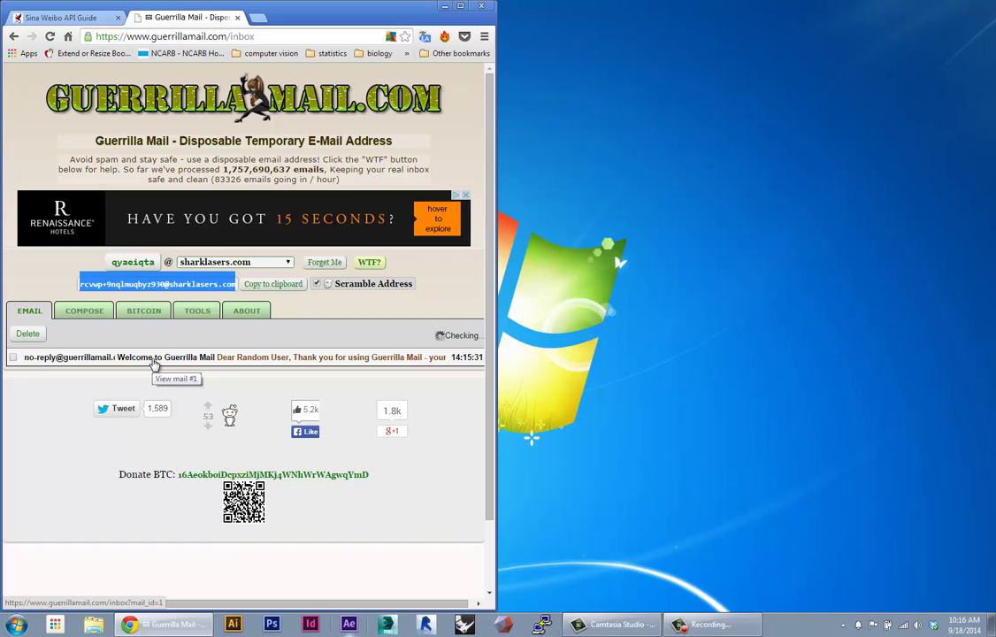
click(299, 267)
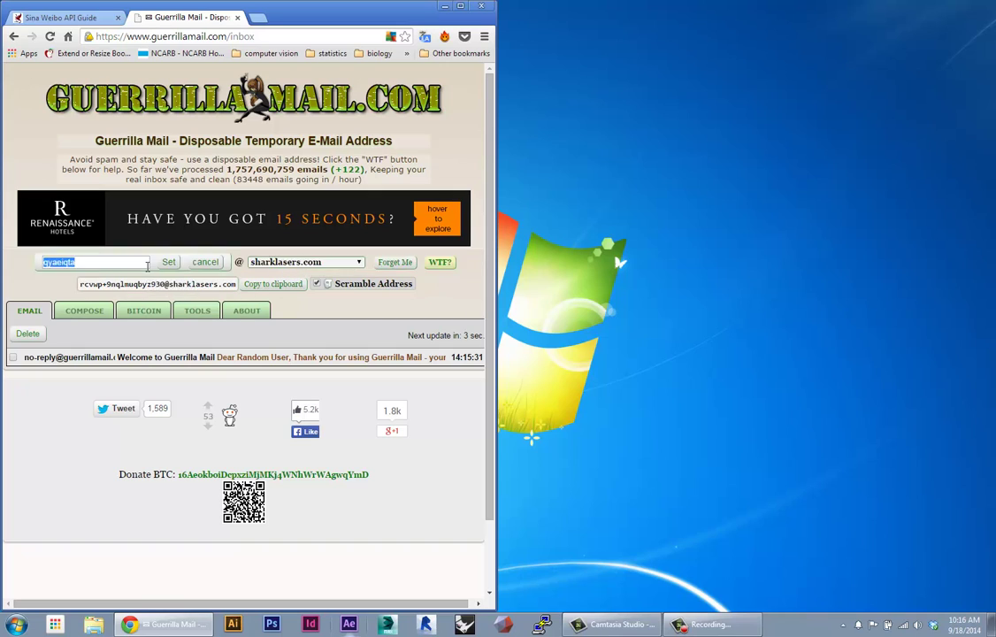
Set a custom inbox username on the grr.la domain with scrambling turned off
click(132, 263)
click(167, 262)
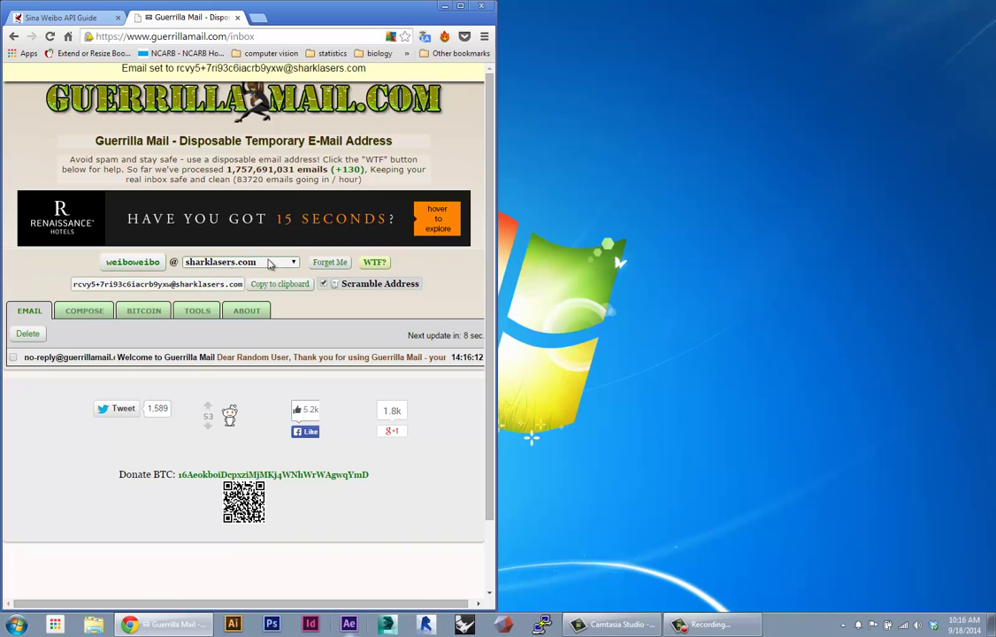
click(249, 262)
click(202, 282)
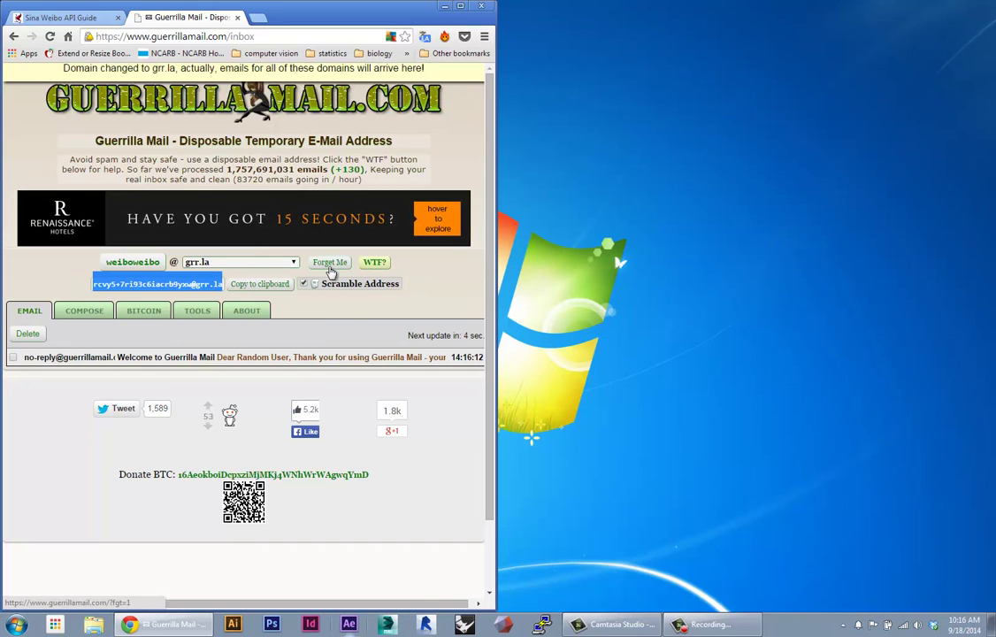
click(304, 283)
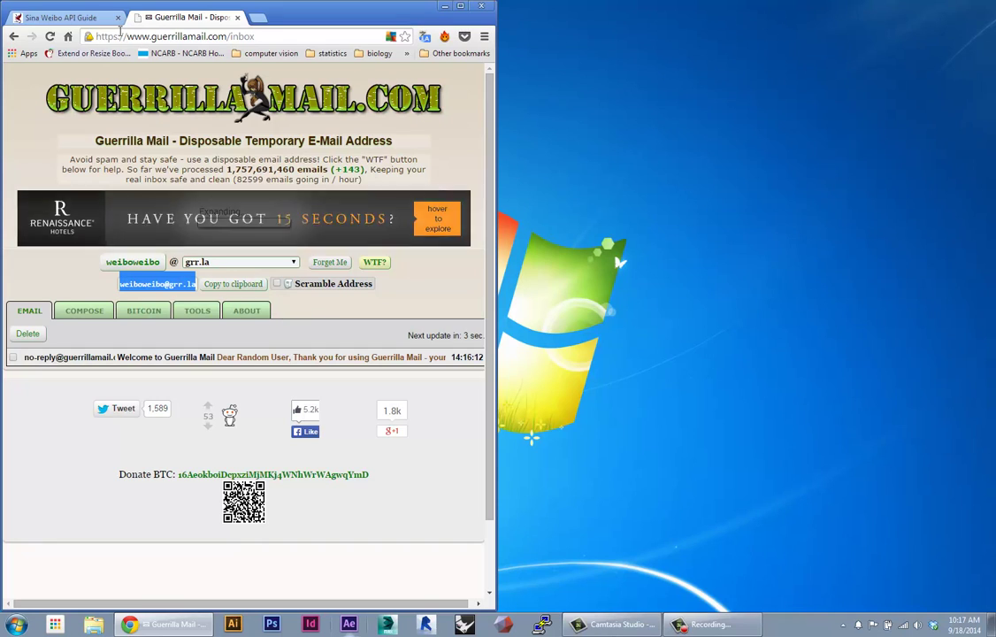
click(75, 17)
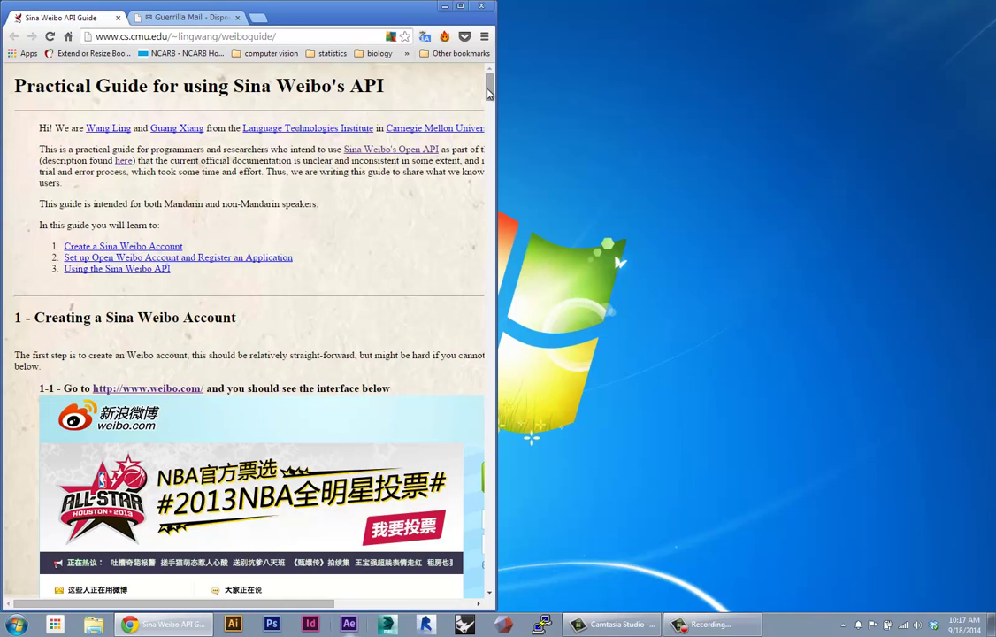
click(188, 20)
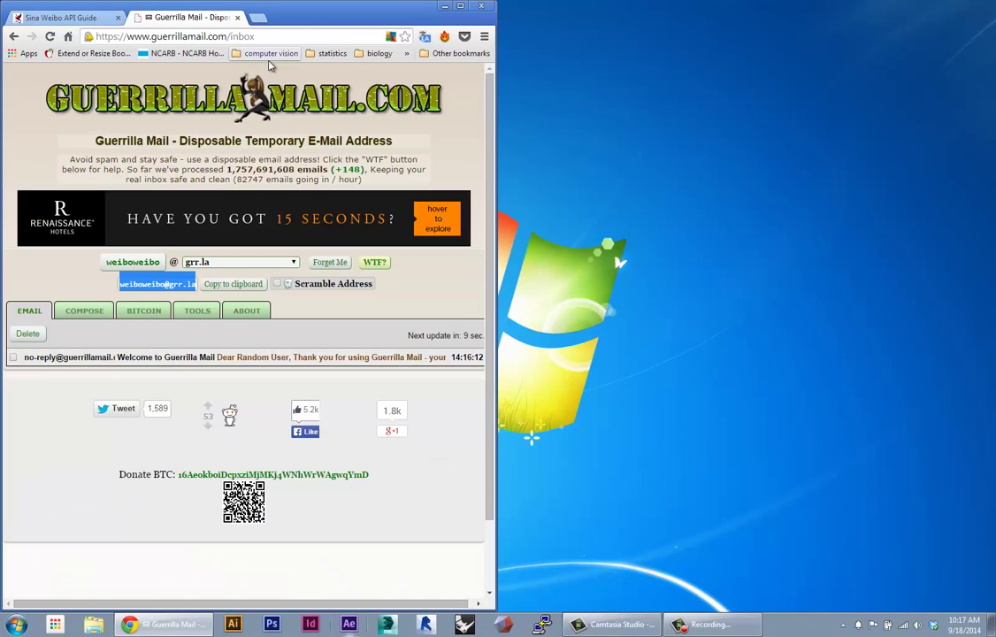
click(257, 17)
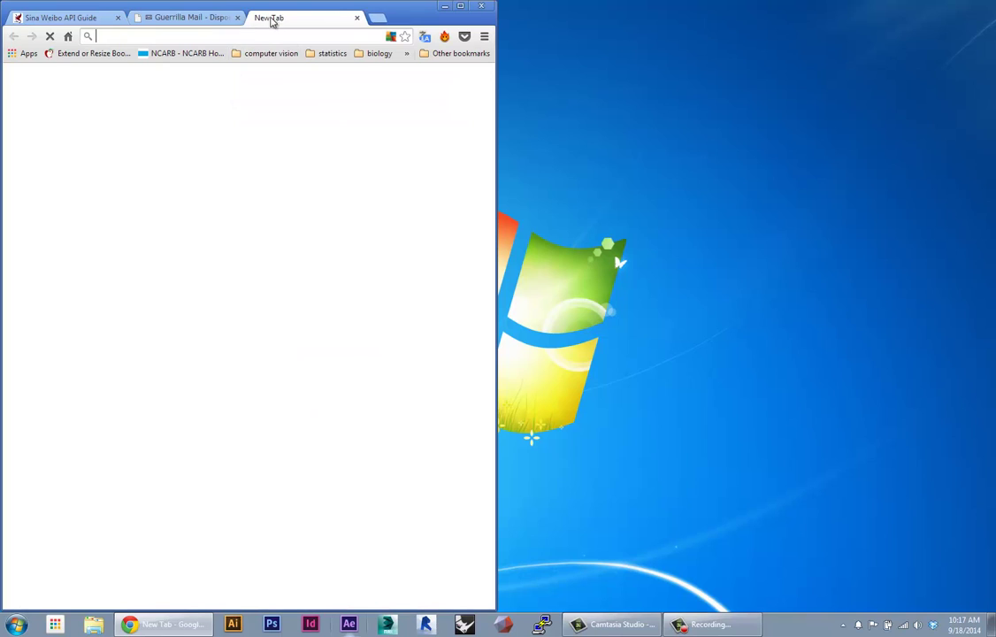
drag(273, 16, 994, 133)
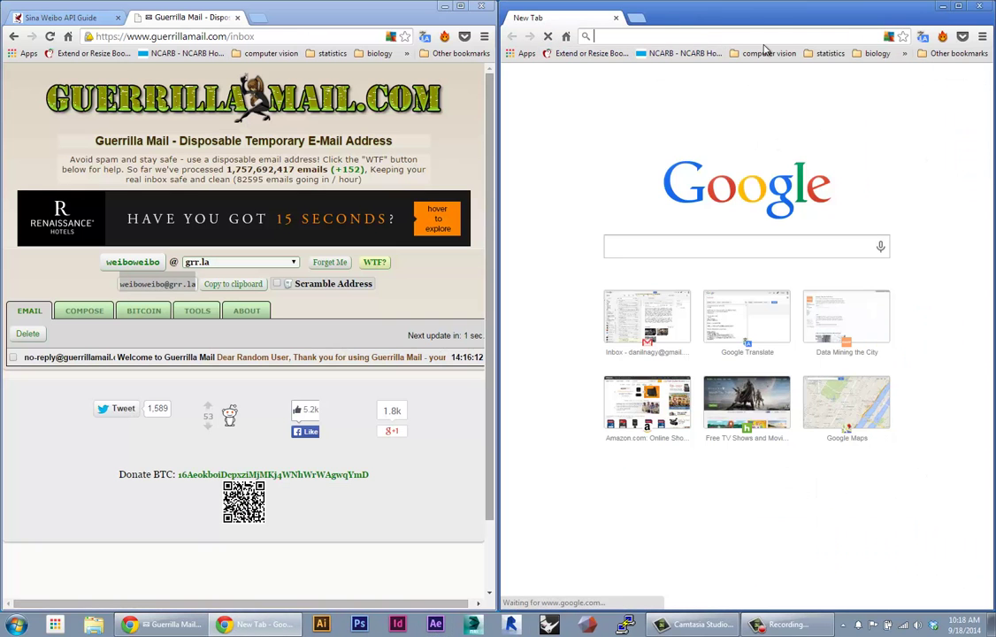
text(www.)
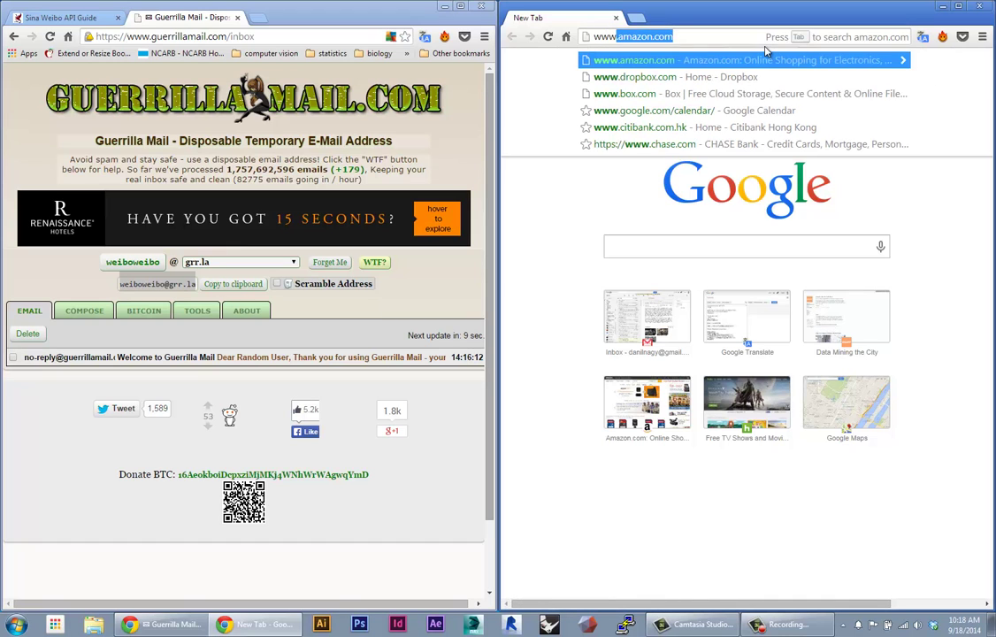
text(weibo.com)
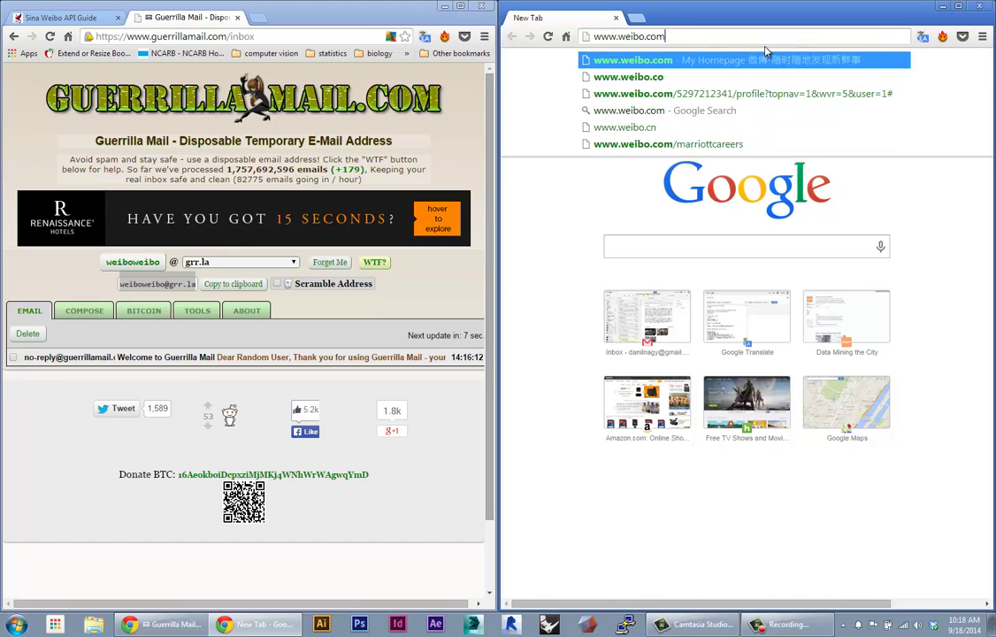
key(Return)
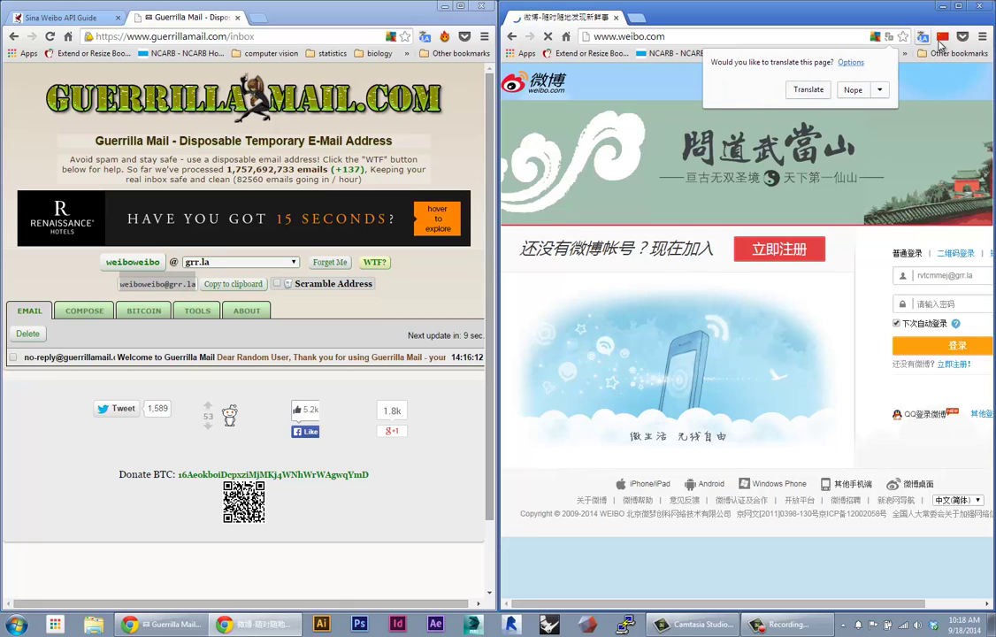
Decline page translation and check Hola's country list, keeping China
click(854, 89)
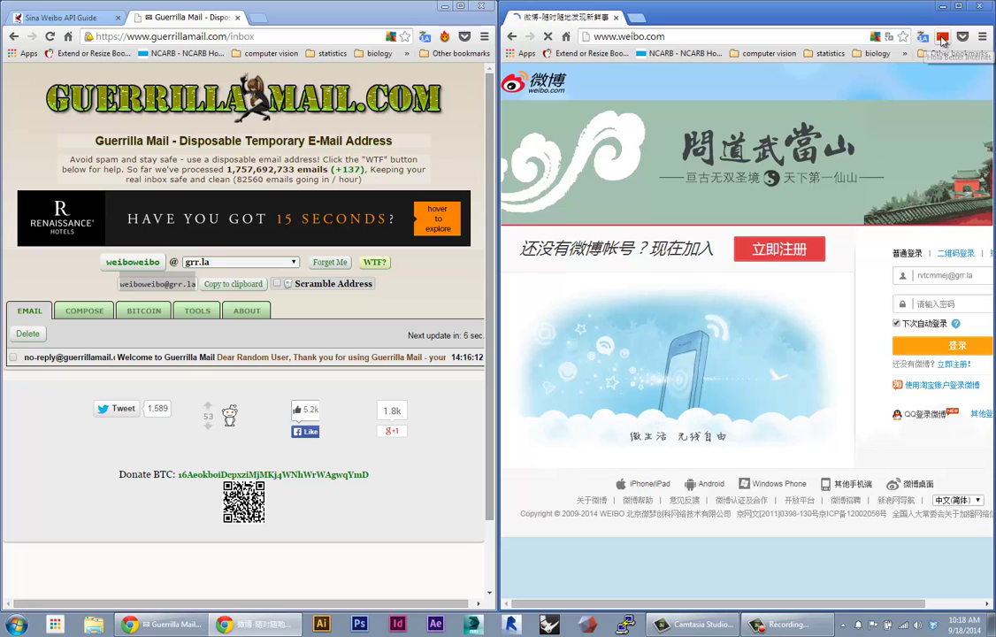
click(943, 37)
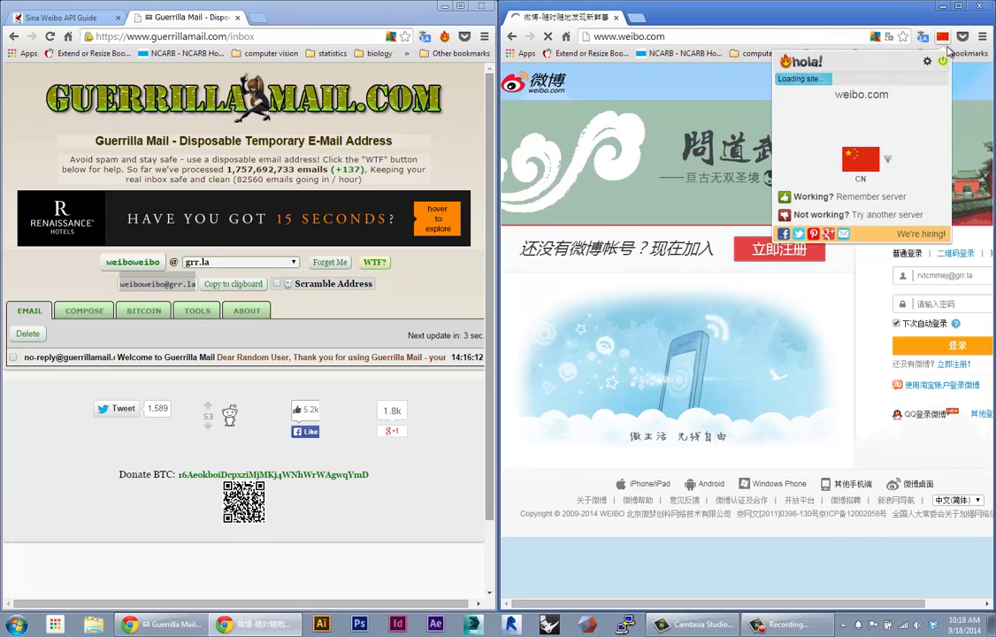
click(887, 159)
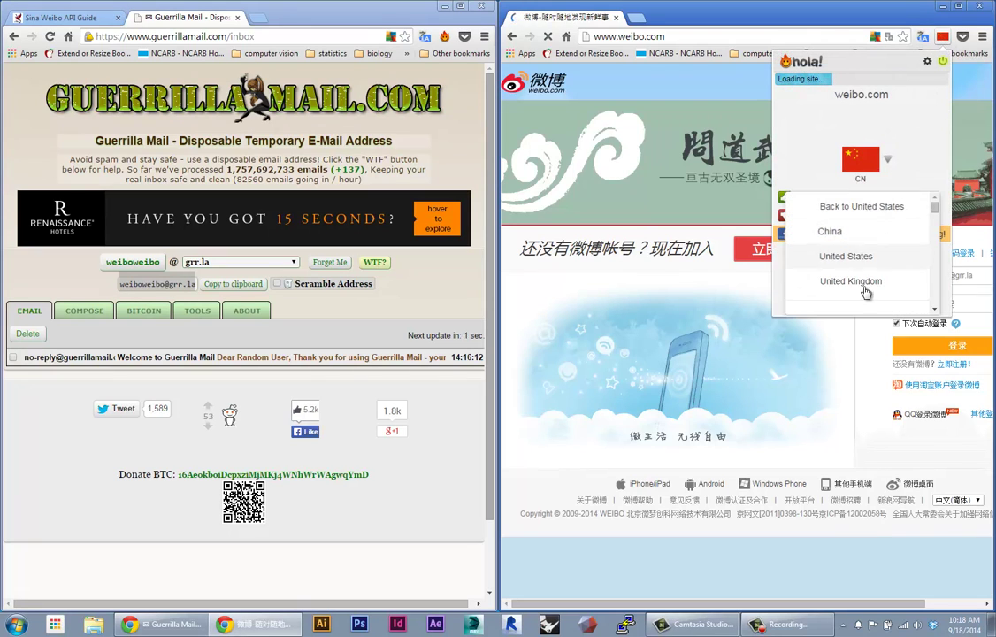
click(813, 104)
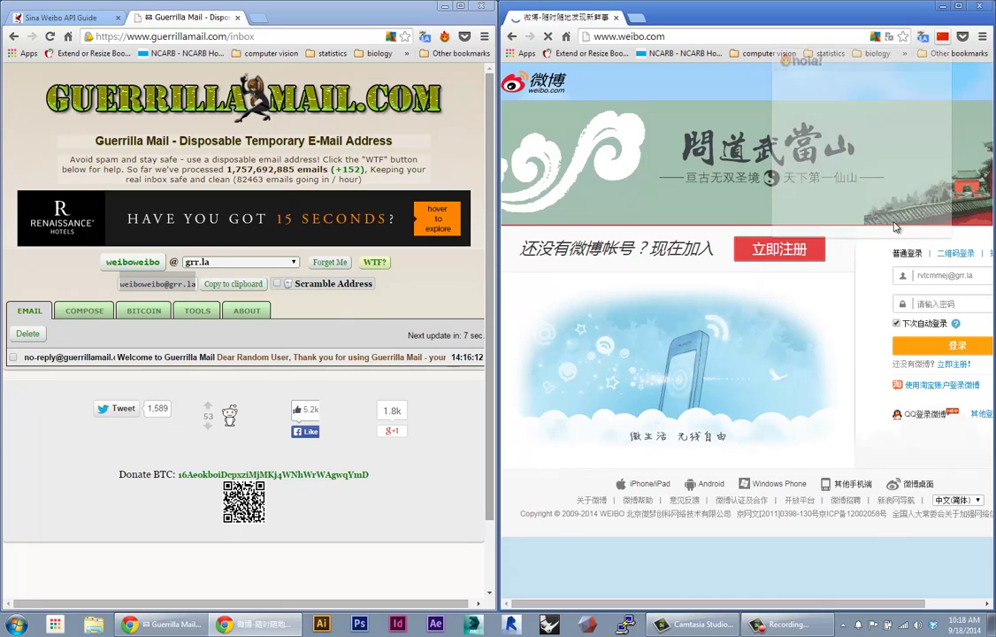
mouse_move(798, 630)
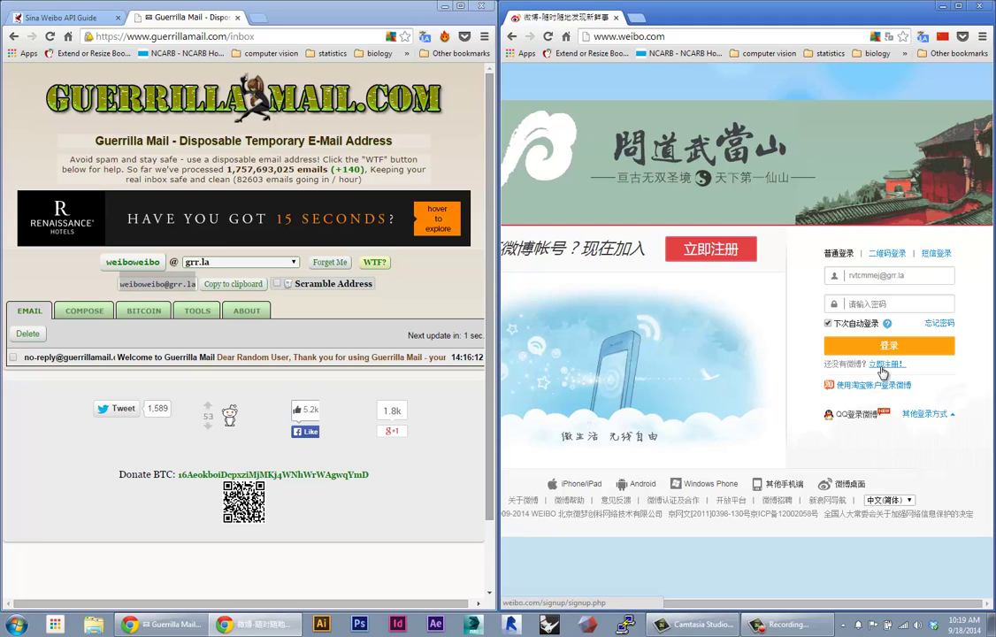
Start Weibo sign-up and paste the disposable Guerrilla address as the email
click(880, 370)
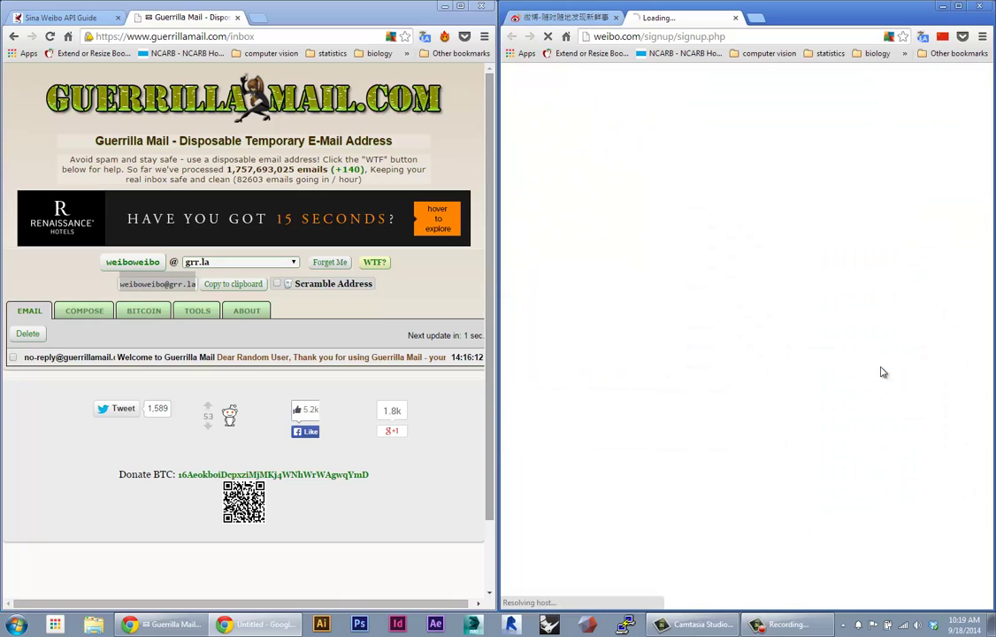
click(615, 17)
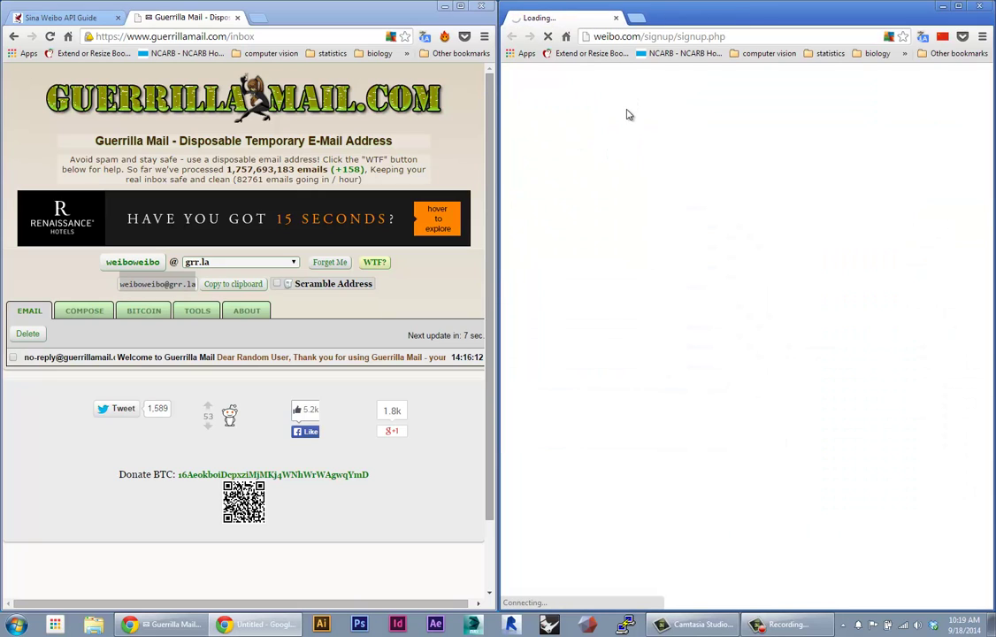
click(691, 258)
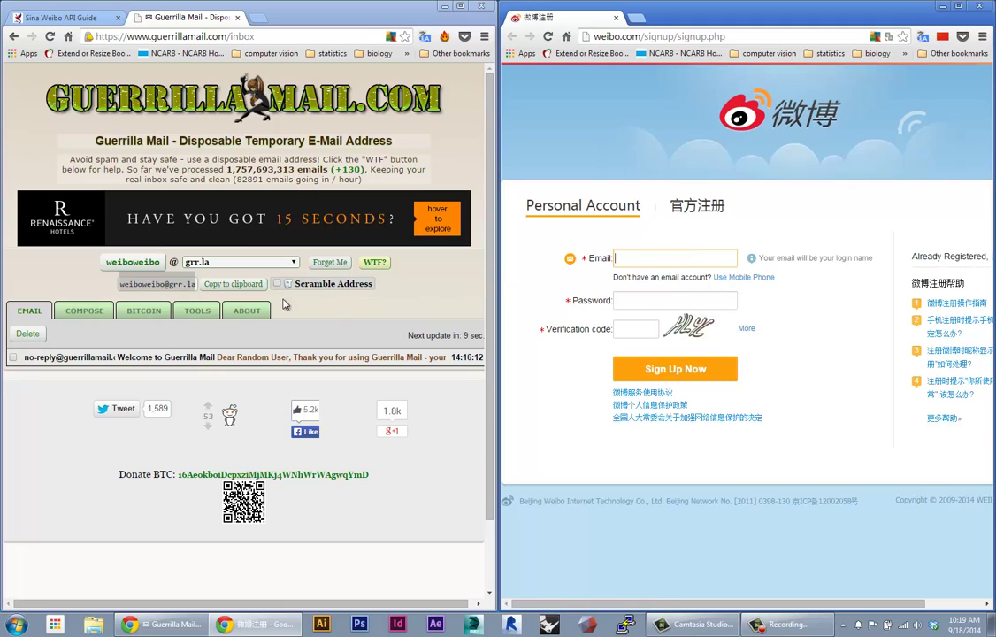
click(153, 285)
key(ctrl+c)
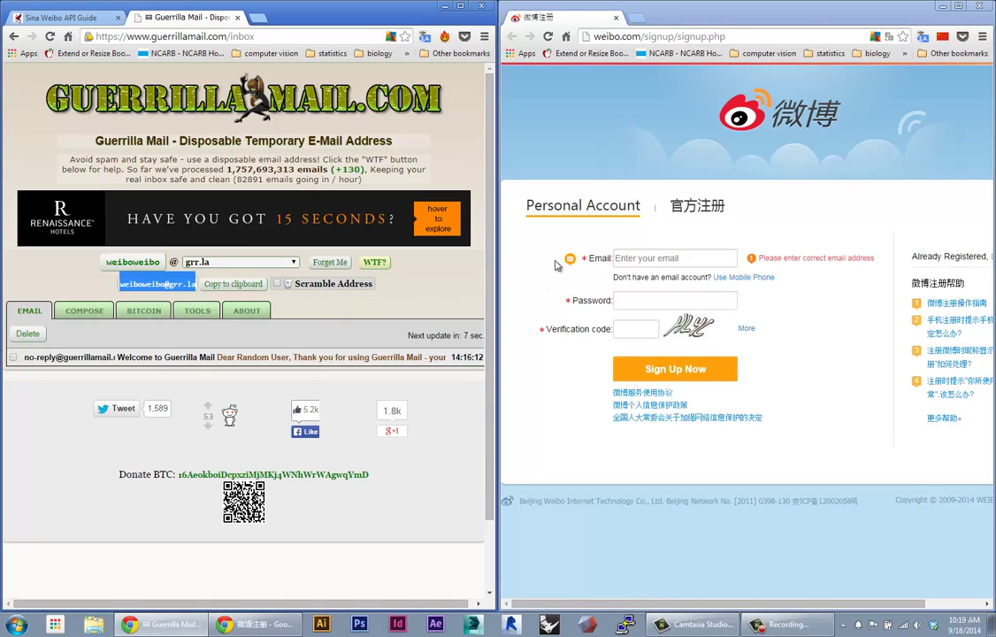
click(677, 260)
key(ctrl+v)
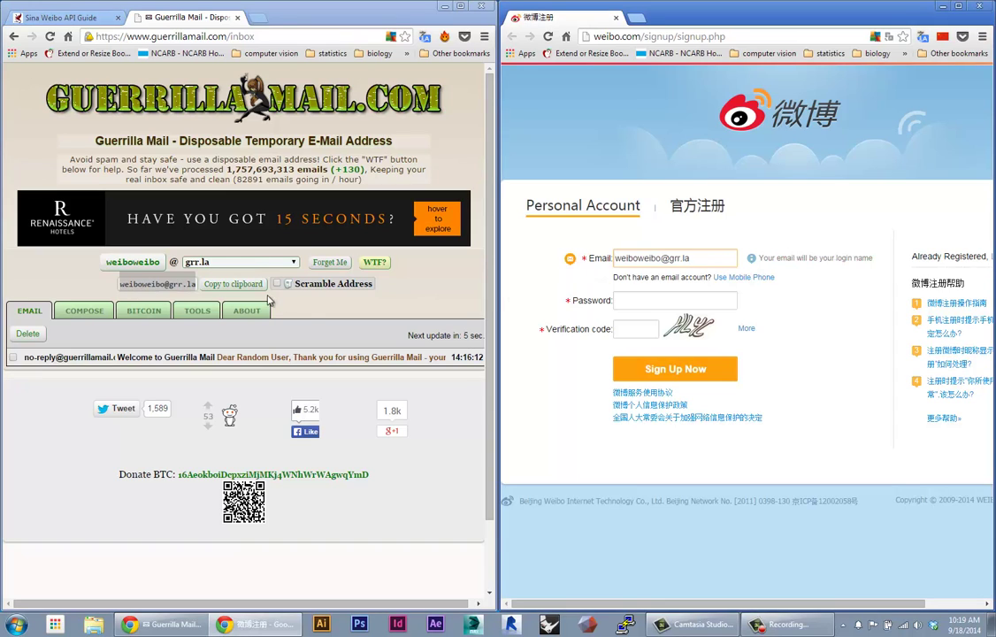
Enter the account password and verification code, then submit the sign-up form
click(641, 296)
text(••••••••)
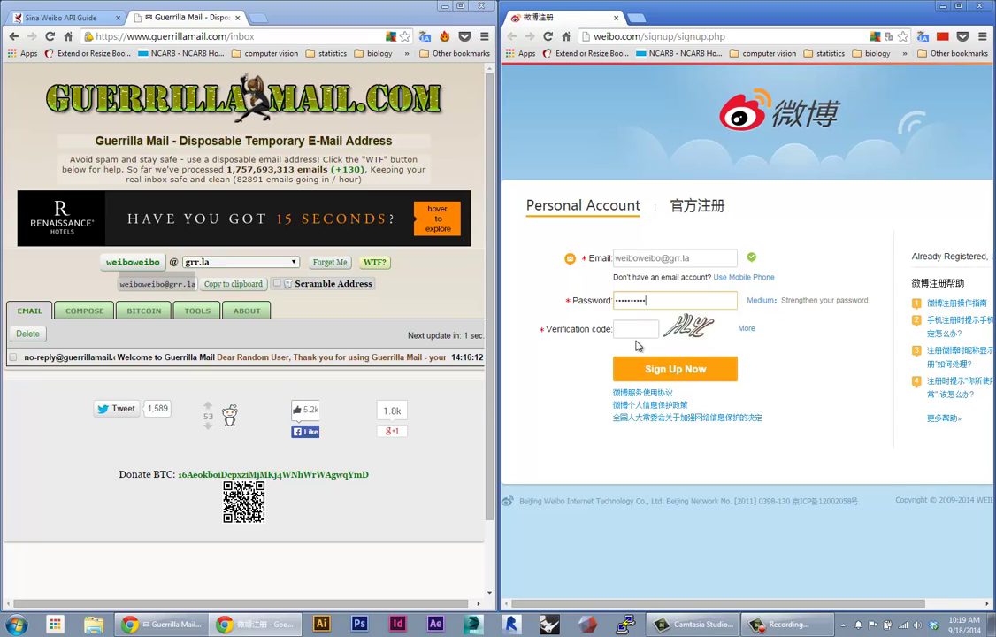
click(632, 330)
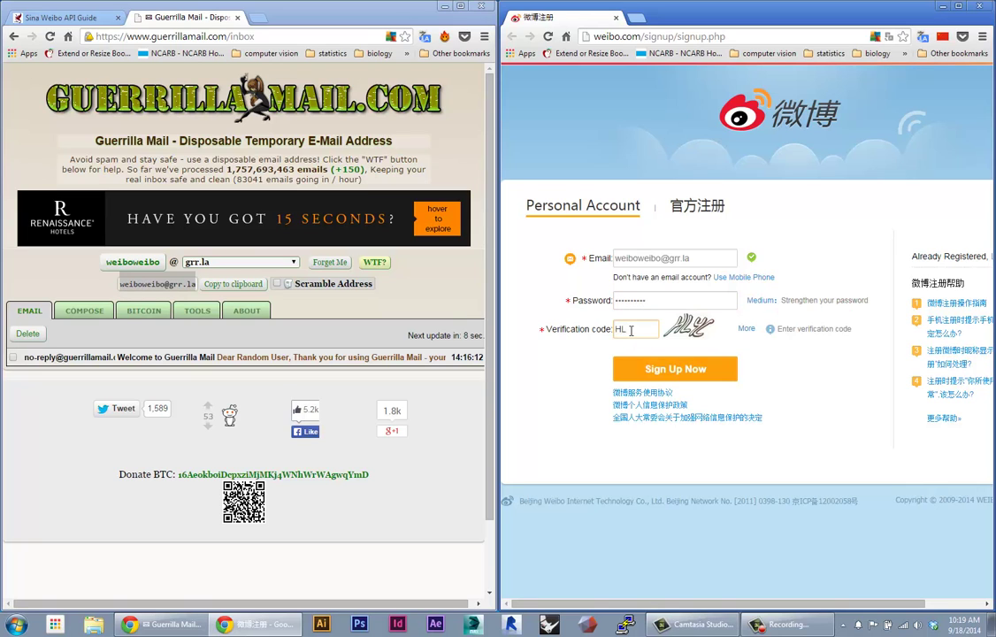
click(669, 376)
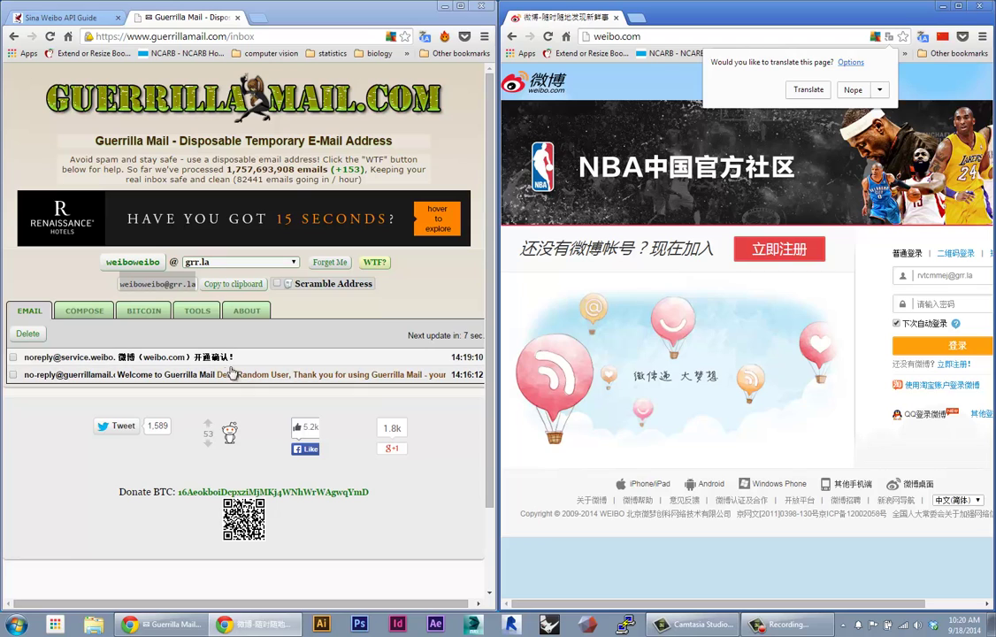
Follow the confirmation email's activation link and move that page into the Weibo window
click(260, 363)
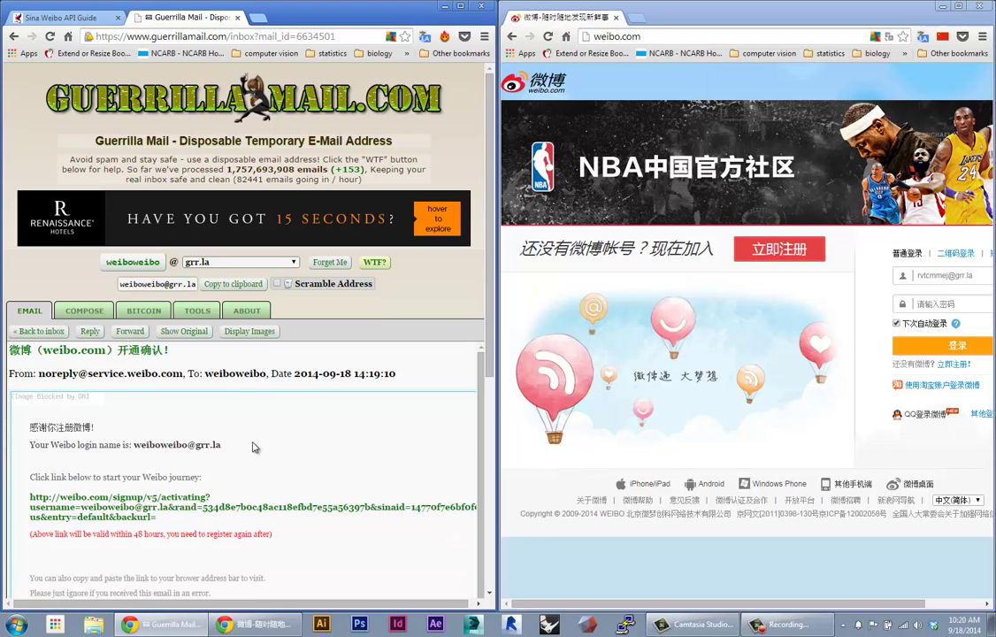
click(196, 511)
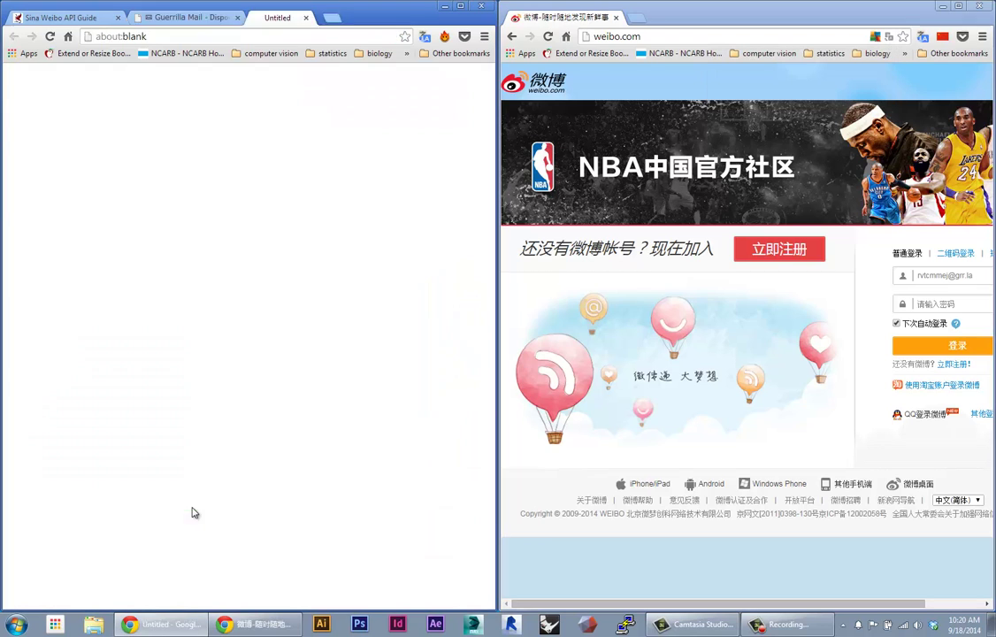
drag(311, 28, 639, 34)
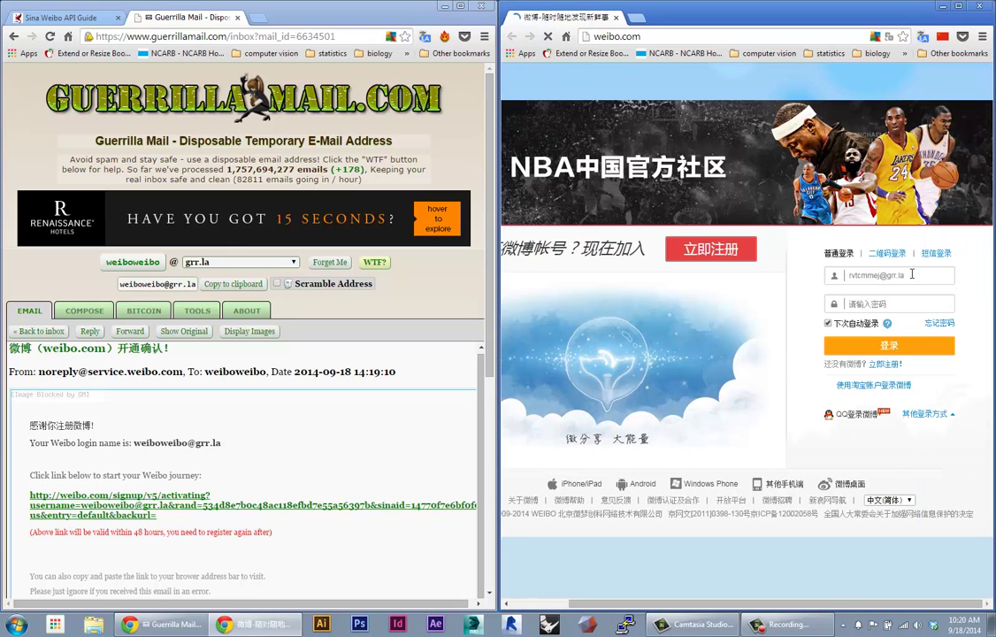
Log in to Weibo with the disposable address and the account password
key(ctrl+v)
click(895, 303)
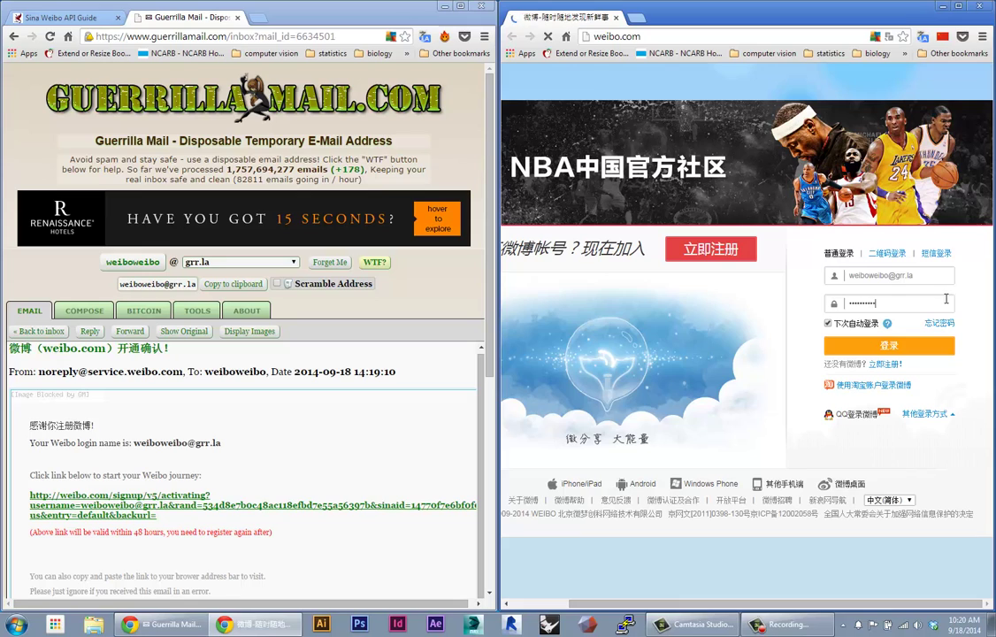
click(888, 346)
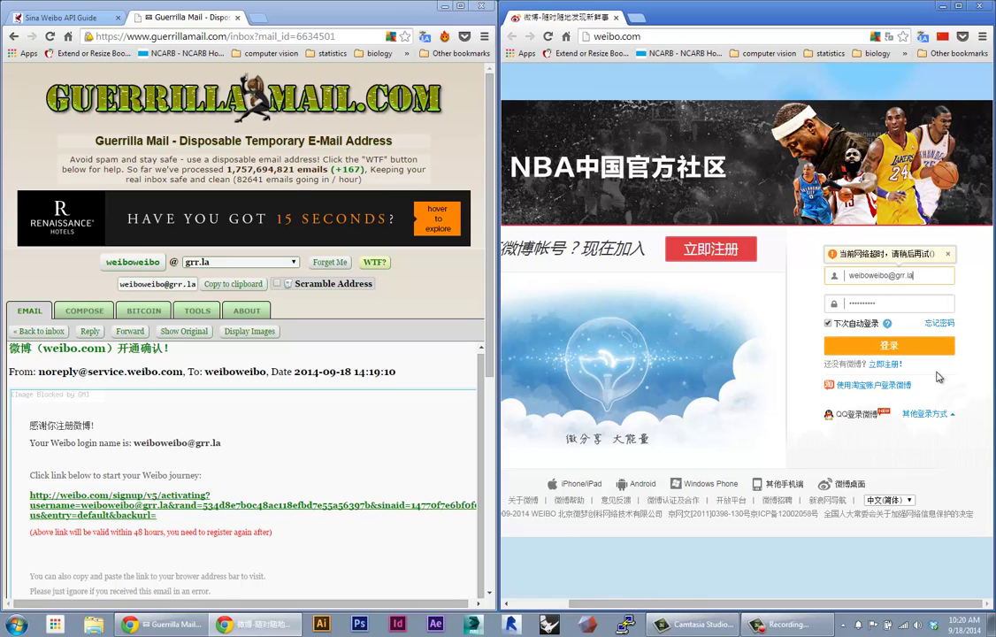
double_click(885, 347)
click(949, 296)
click(889, 348)
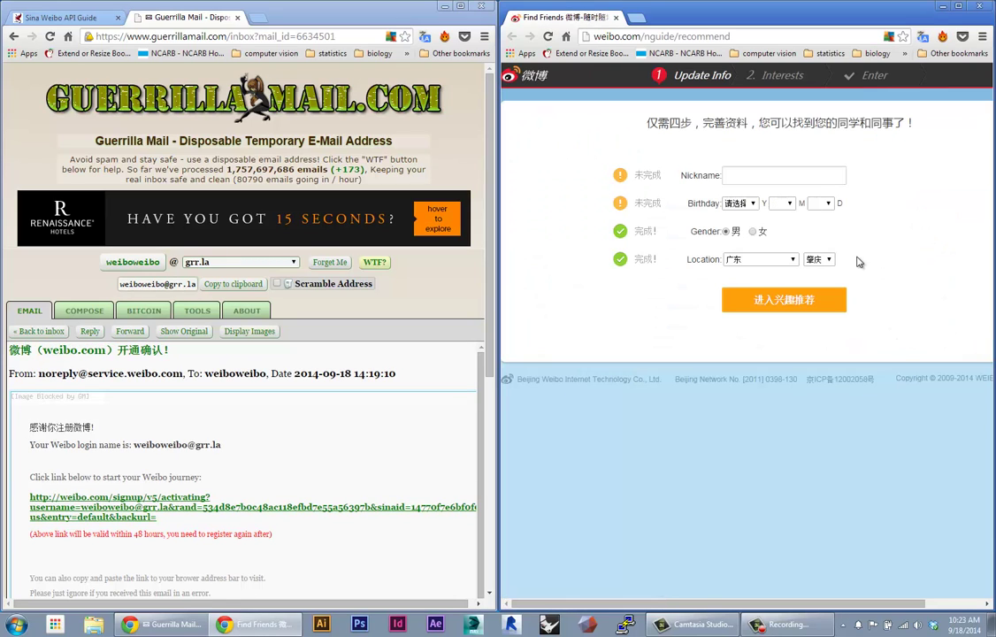
click(742, 176)
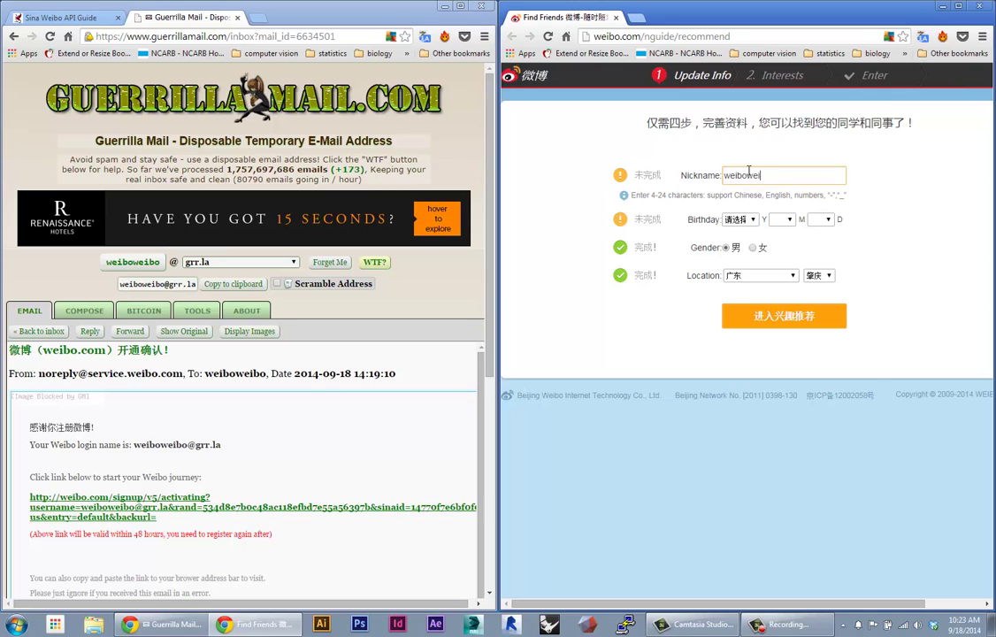
click(740, 219)
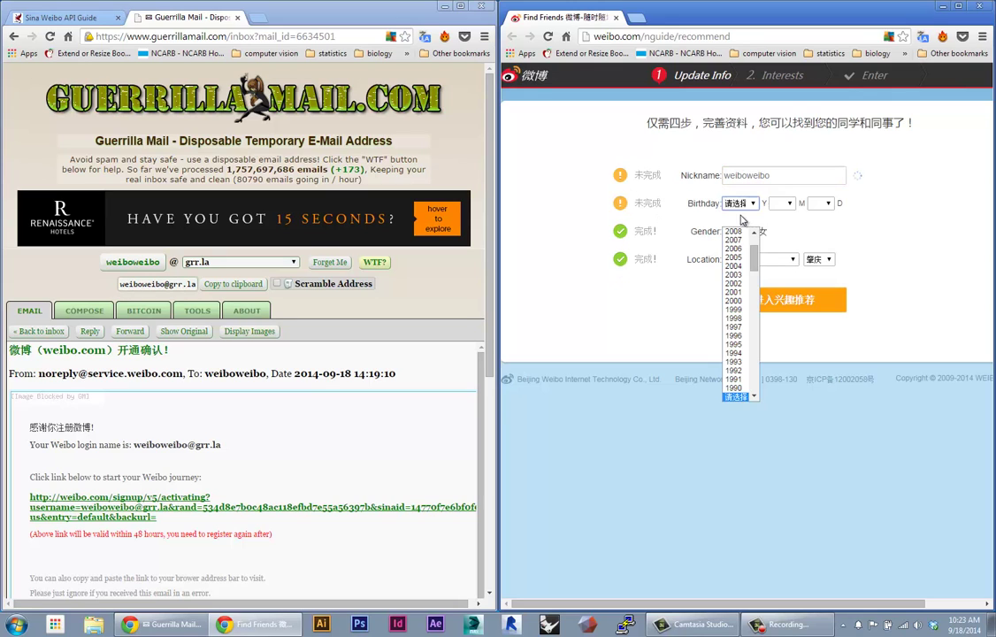
drag(753, 243, 753, 287)
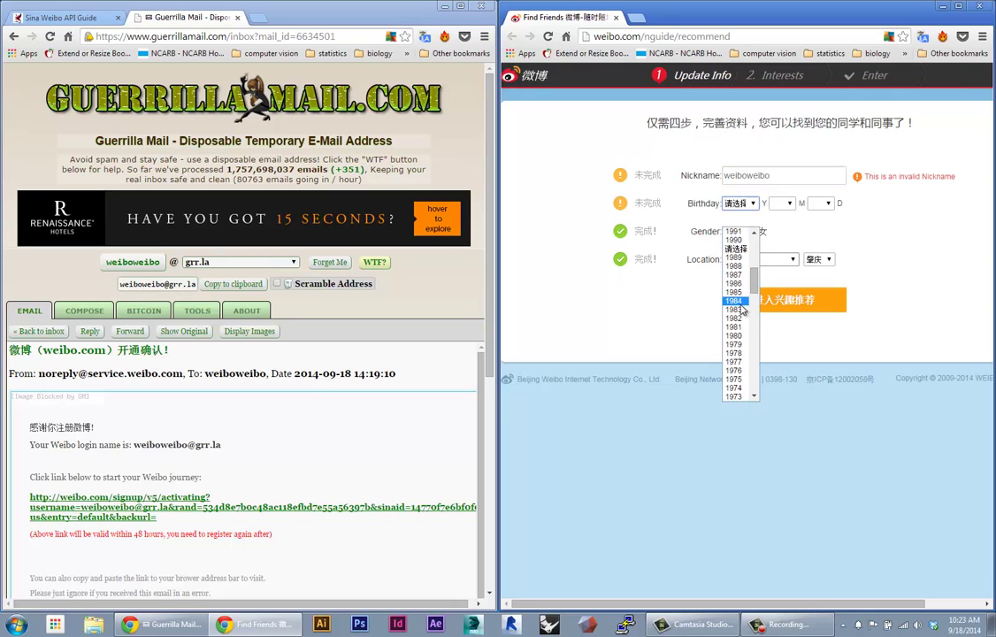
click(734, 290)
click(782, 204)
click(775, 258)
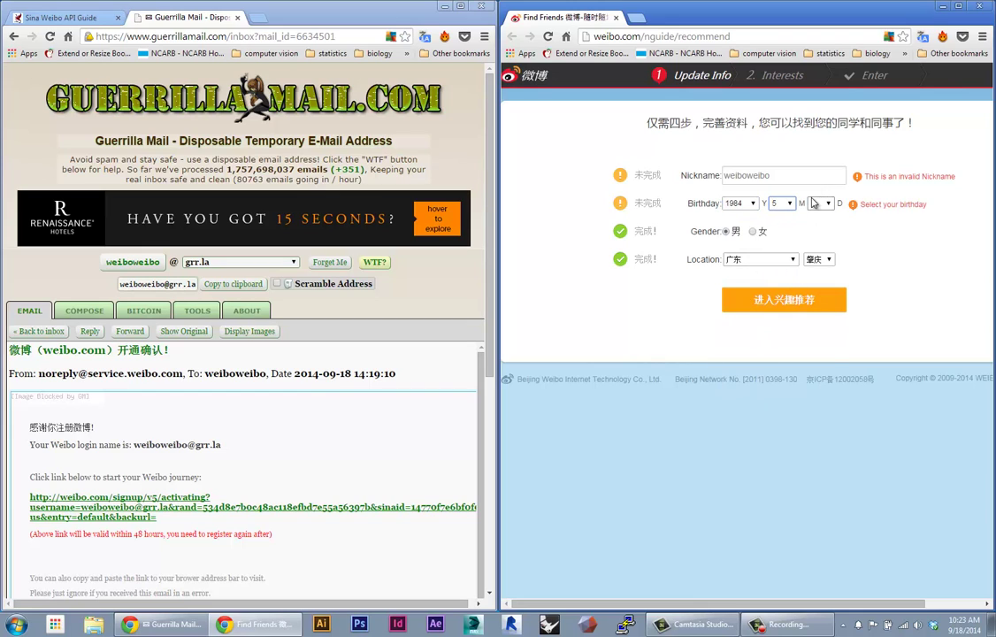
click(820, 203)
scroll(815, 318, down, 4)
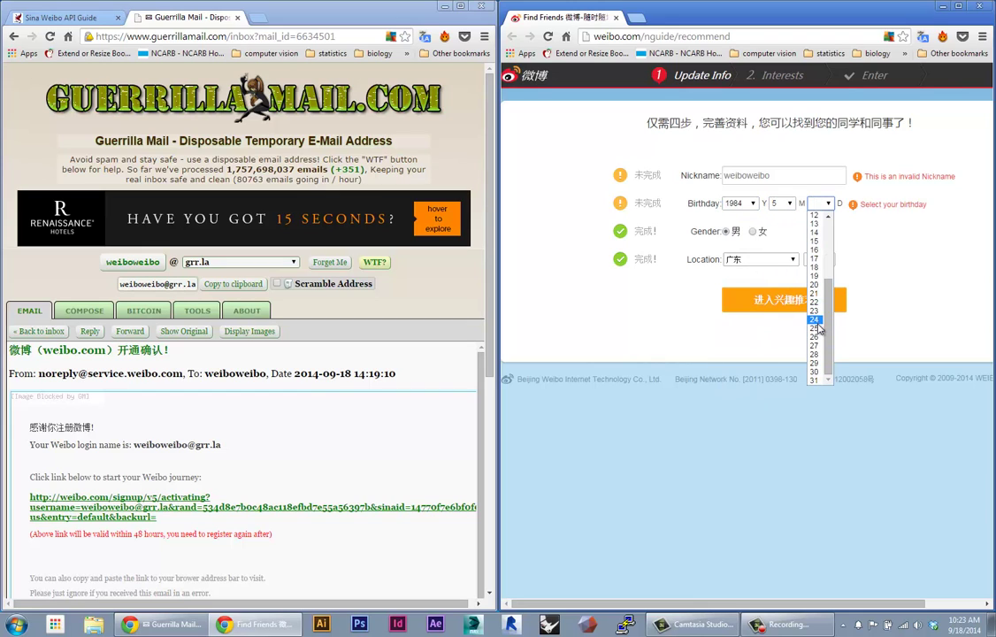
click(814, 336)
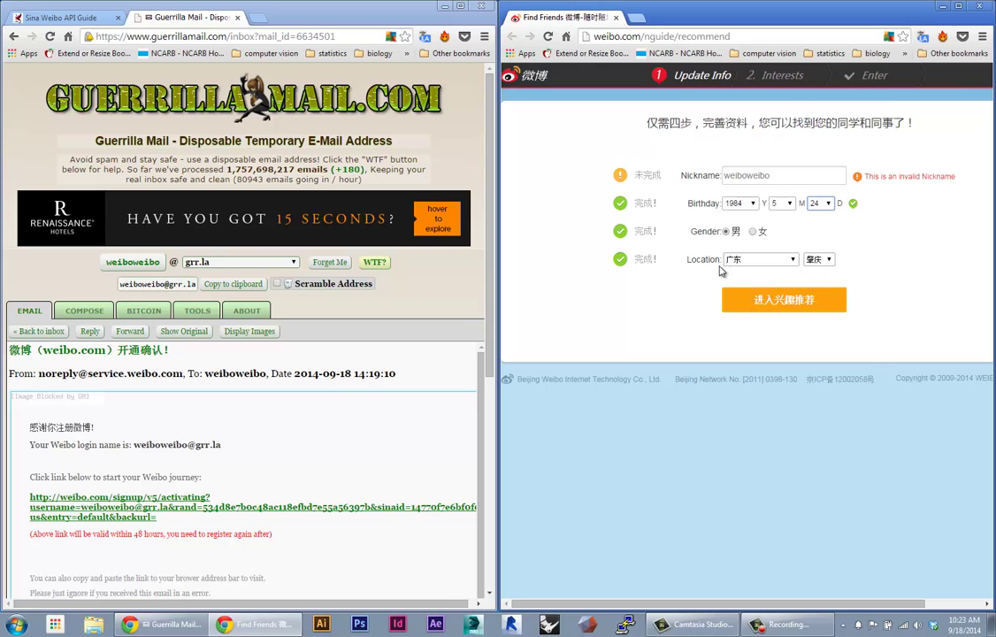
Replace the rejected nickname with a new valid one
drag(784, 175, 680, 176)
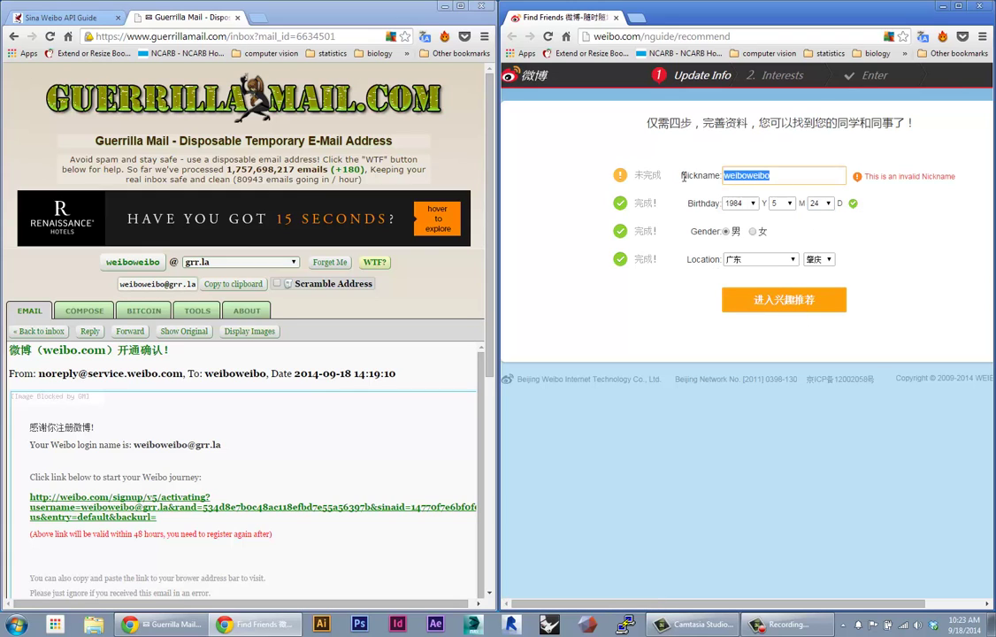
key(BackSpace)
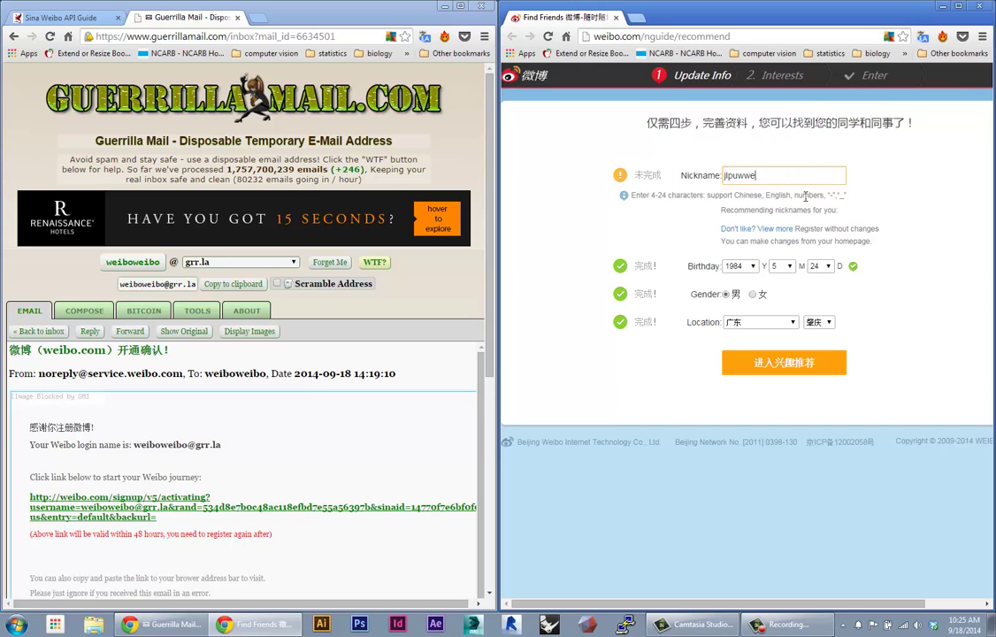
click(922, 356)
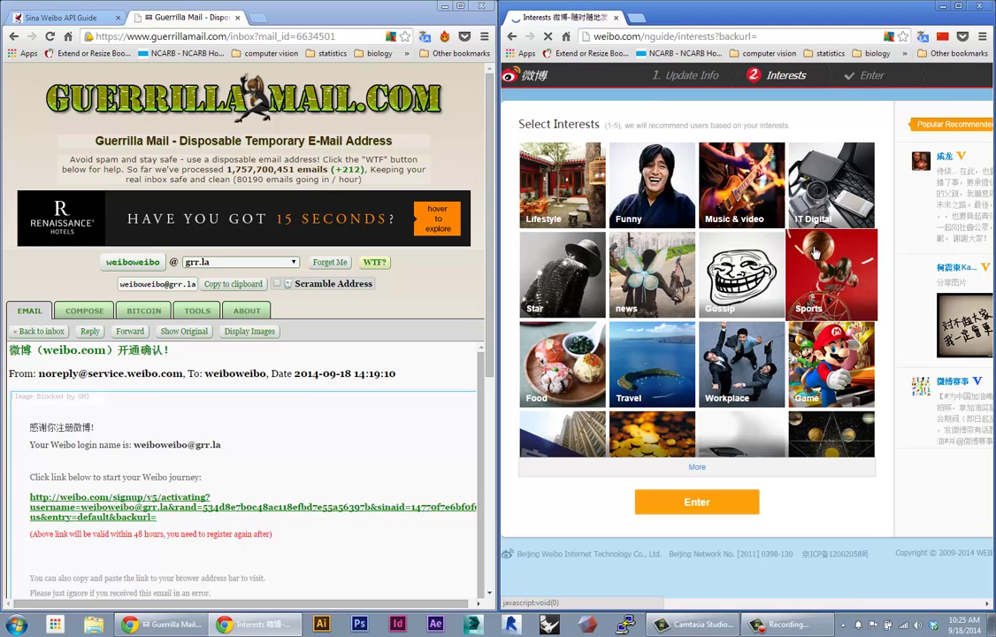
Pick the IT Digital interest tile and enter Weibo
click(828, 203)
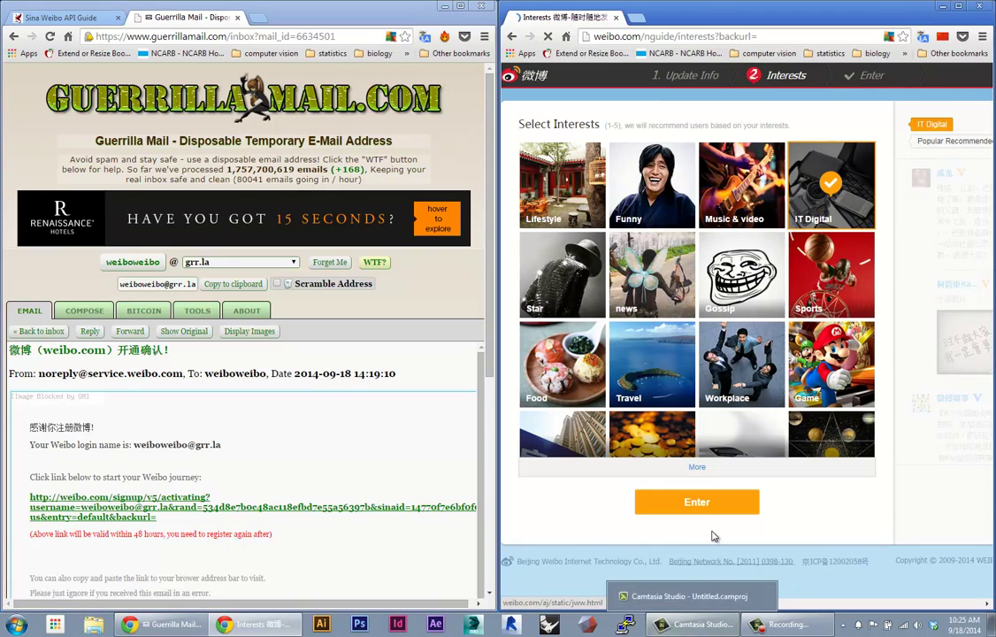
click(698, 503)
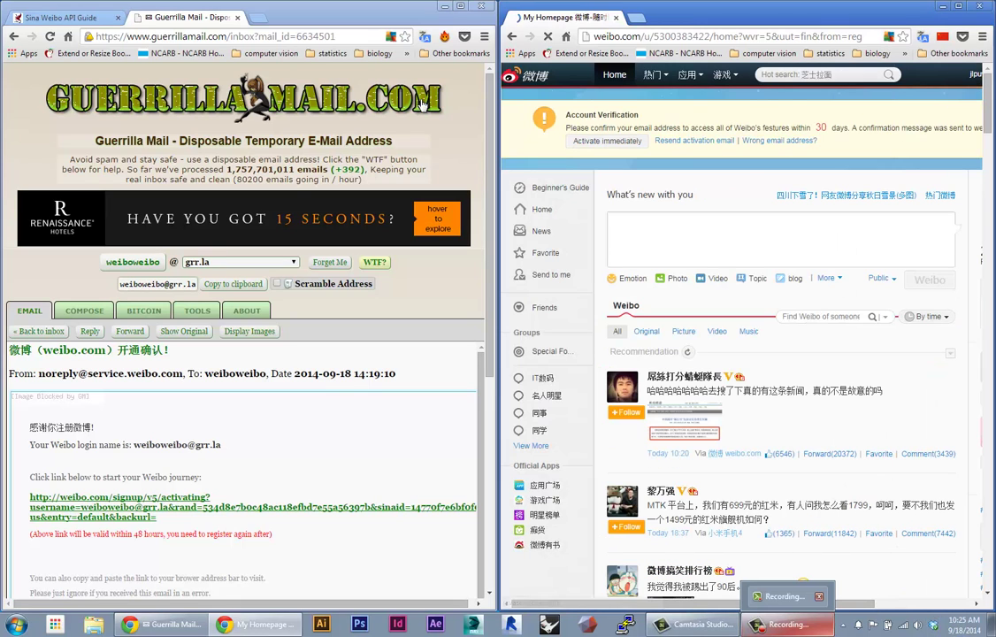
Return to the Guerrilla inbox and resend Weibo's activation email from the homepage
click(41, 332)
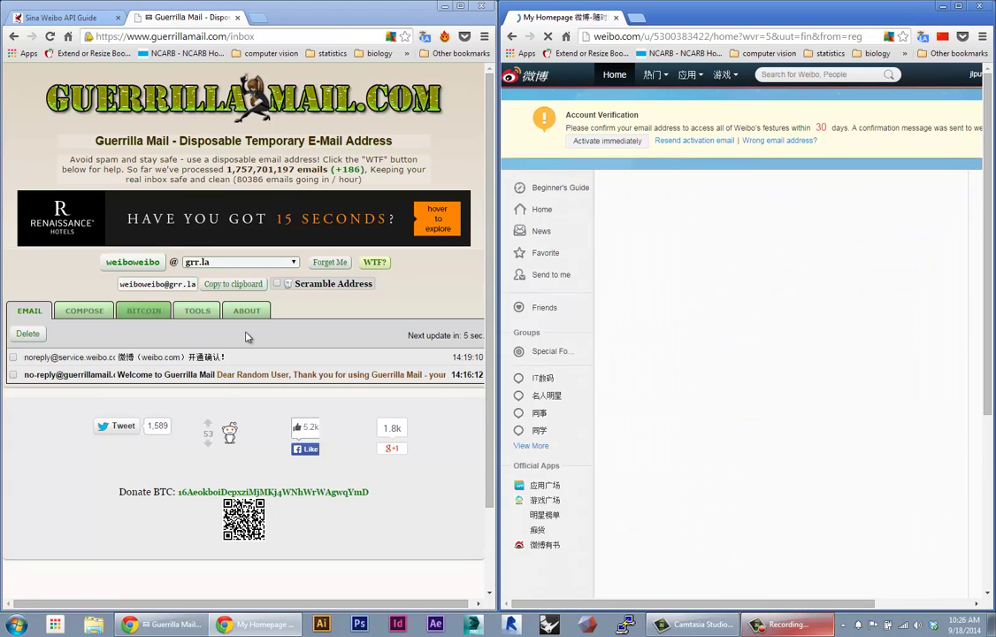
click(679, 146)
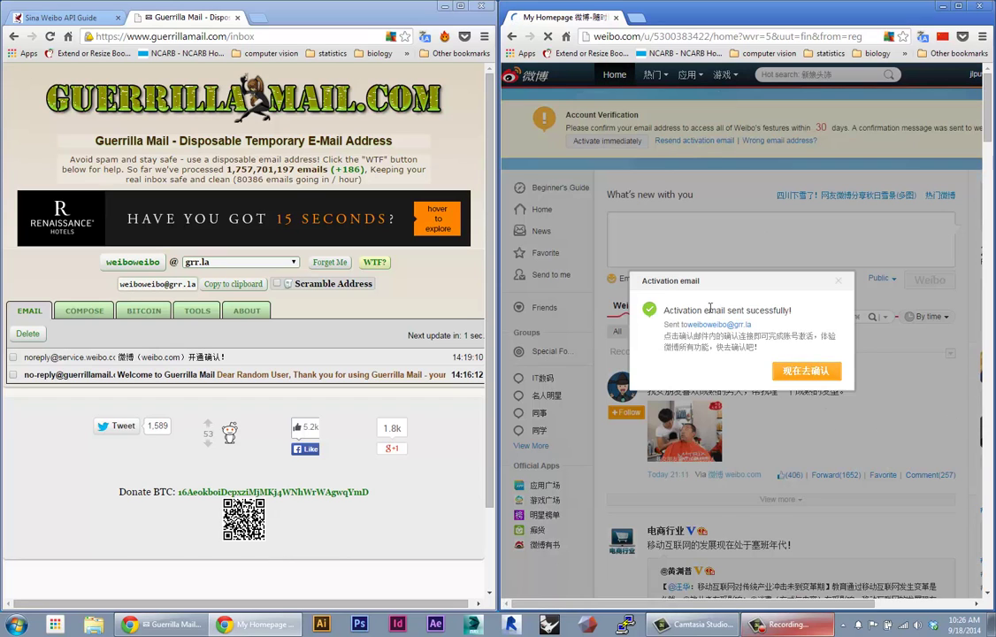
click(795, 371)
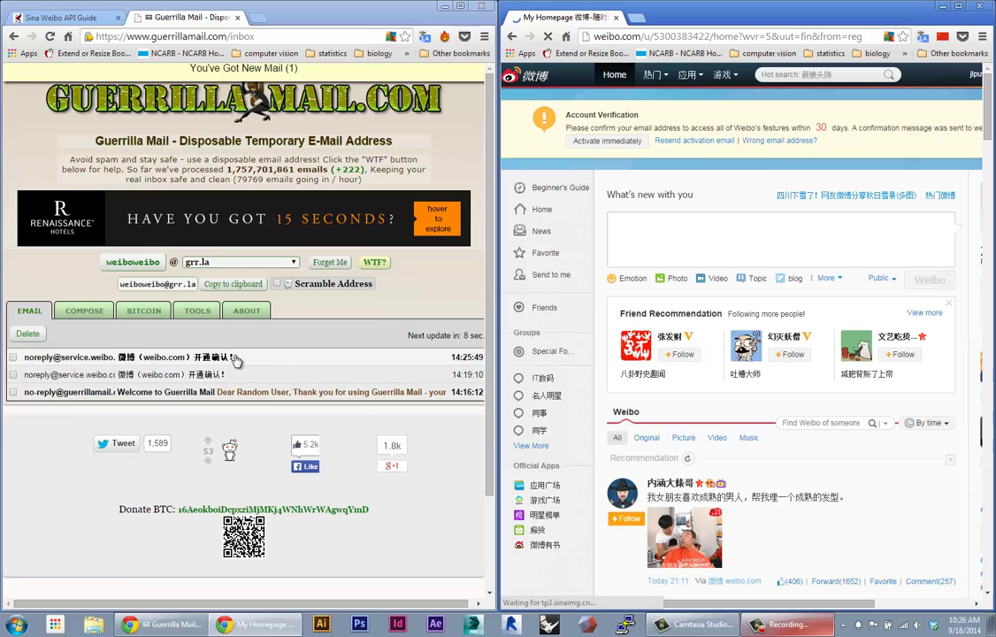
Follow the newest Weibo email's activation link and decline page translation
click(205, 358)
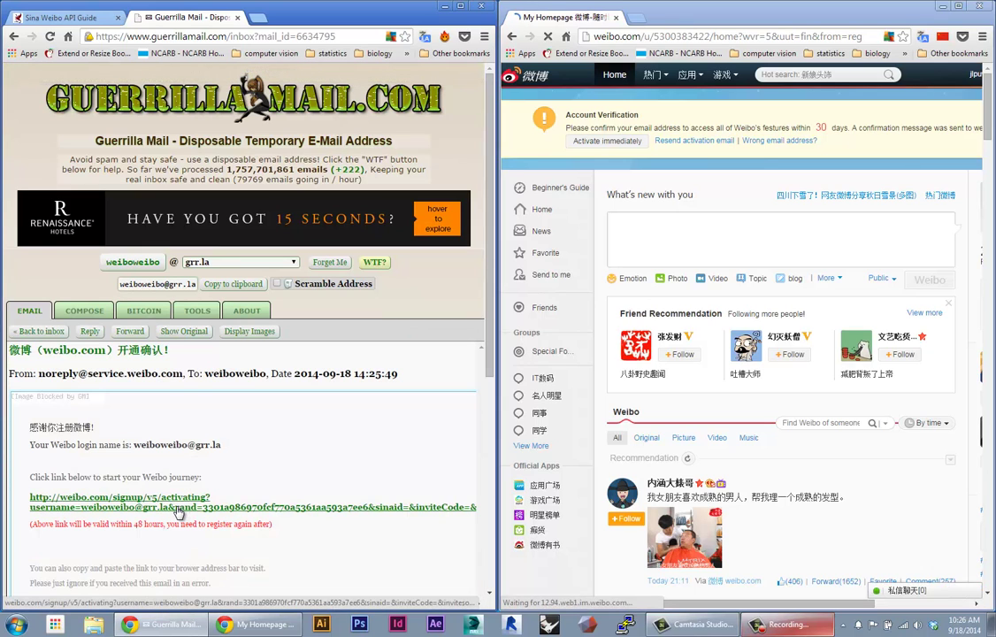
click(180, 512)
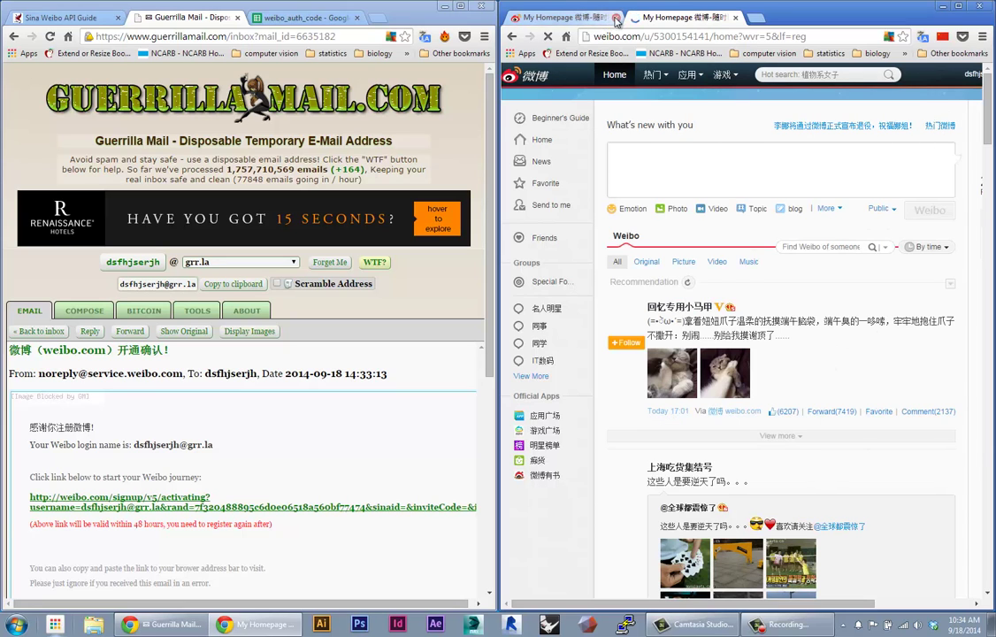
click(851, 90)
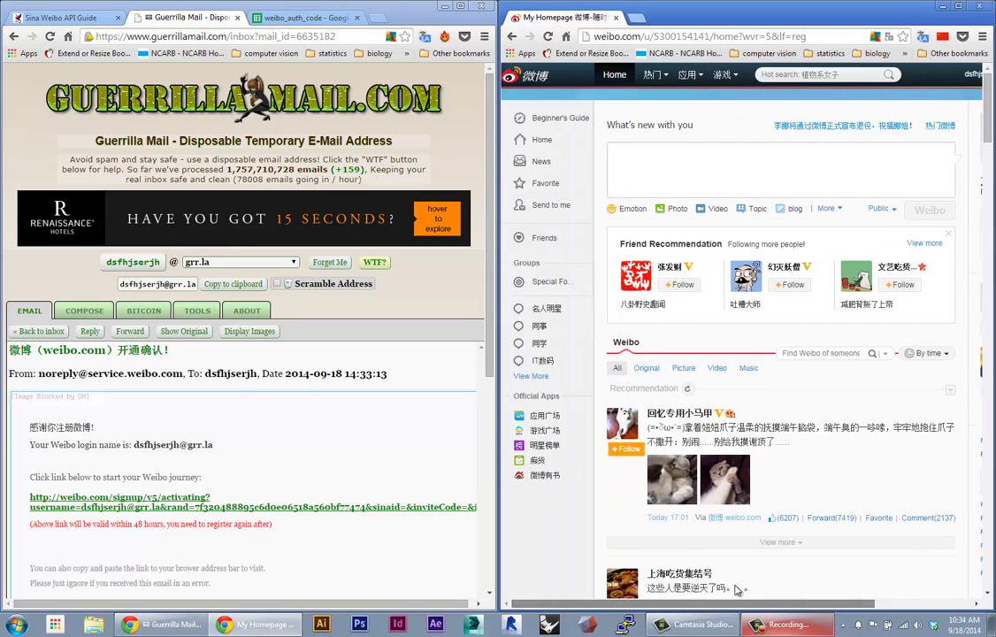
drag(725, 232, 718, 197)
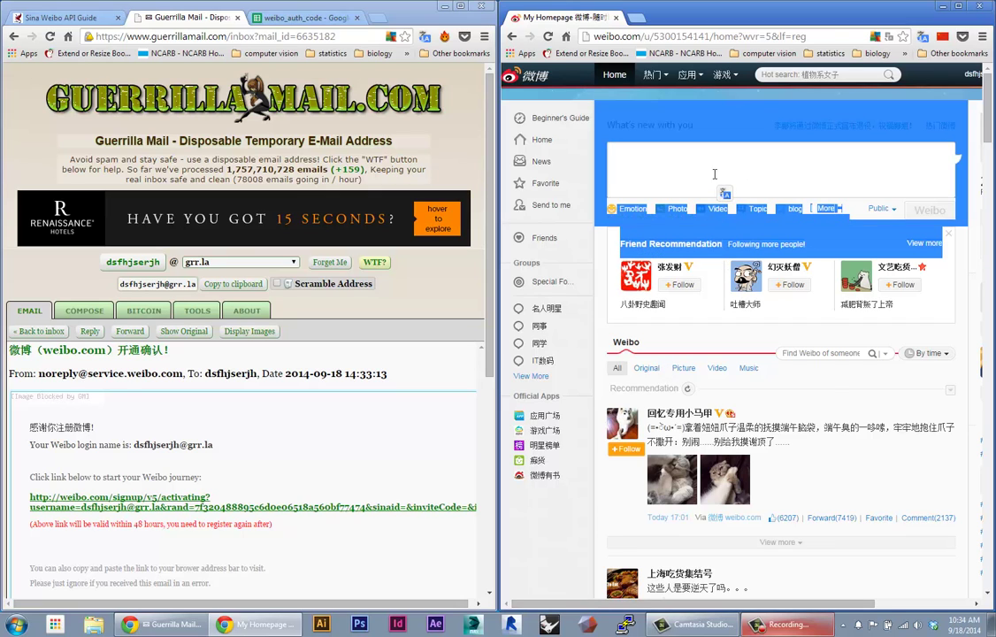
click(925, 398)
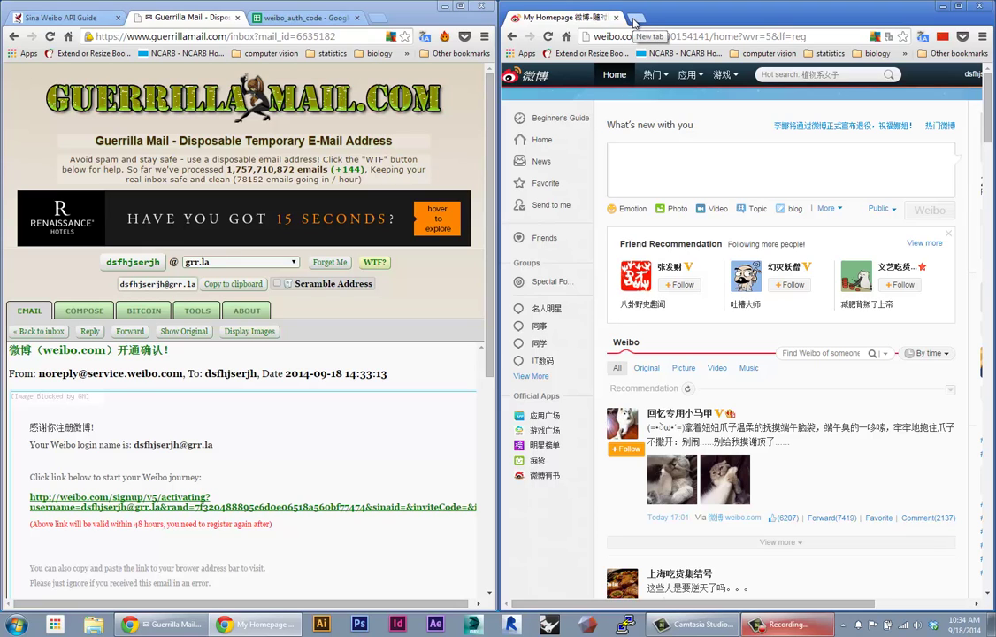
Load open.weibo.com in a new tab, decline translation, and widen the Weibo window over the mail
click(635, 20)
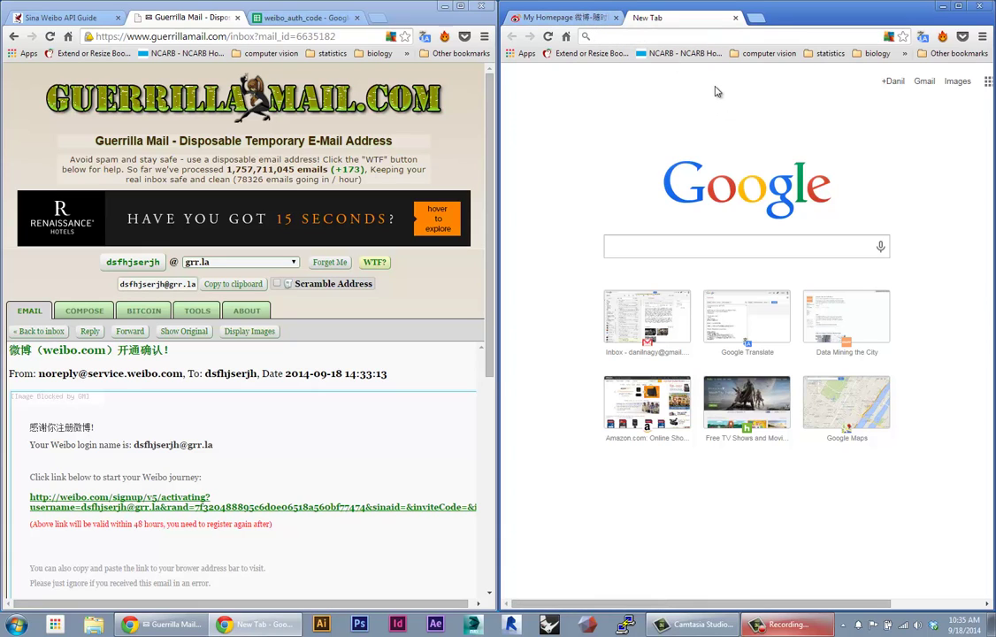
text(open.weibo.com)
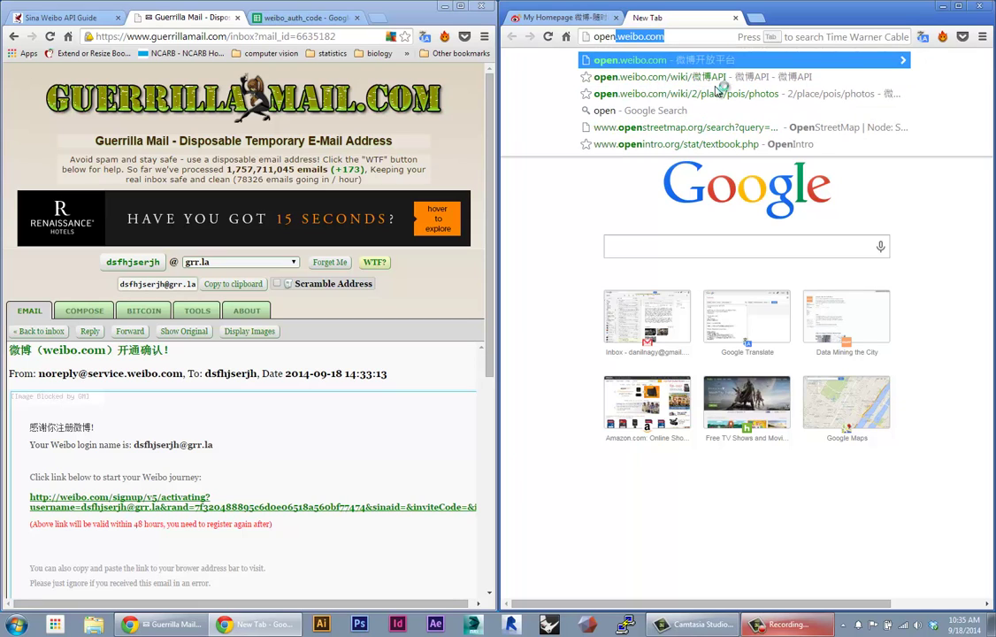
key(Return)
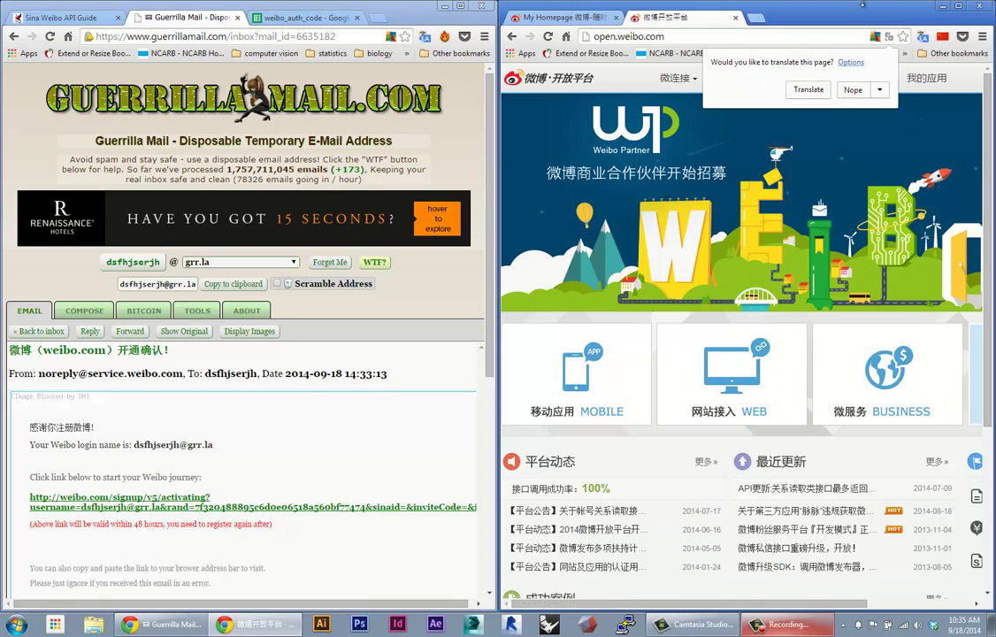
click(856, 92)
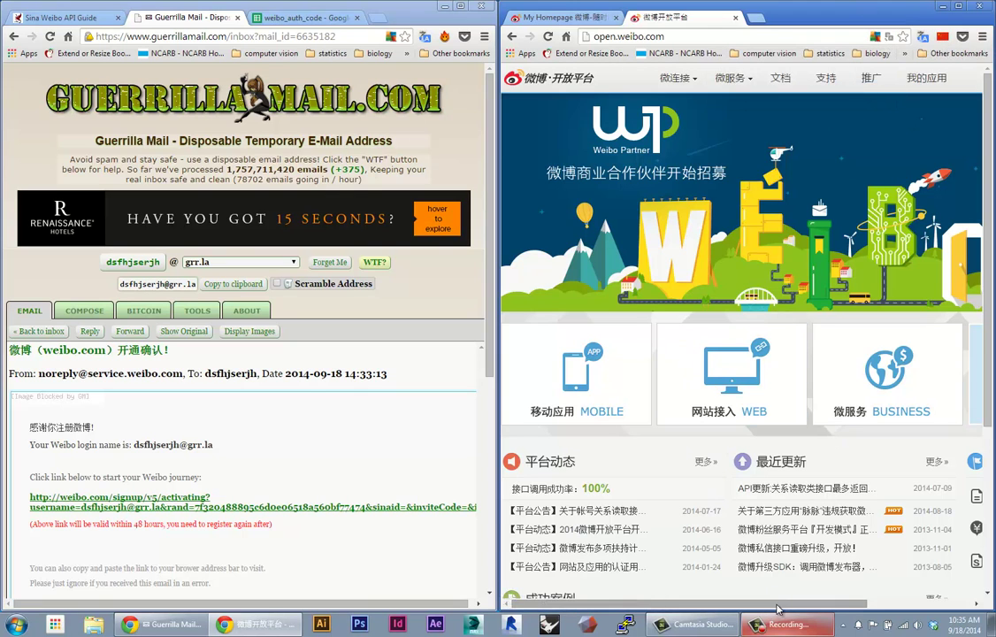
drag(773, 603, 938, 617)
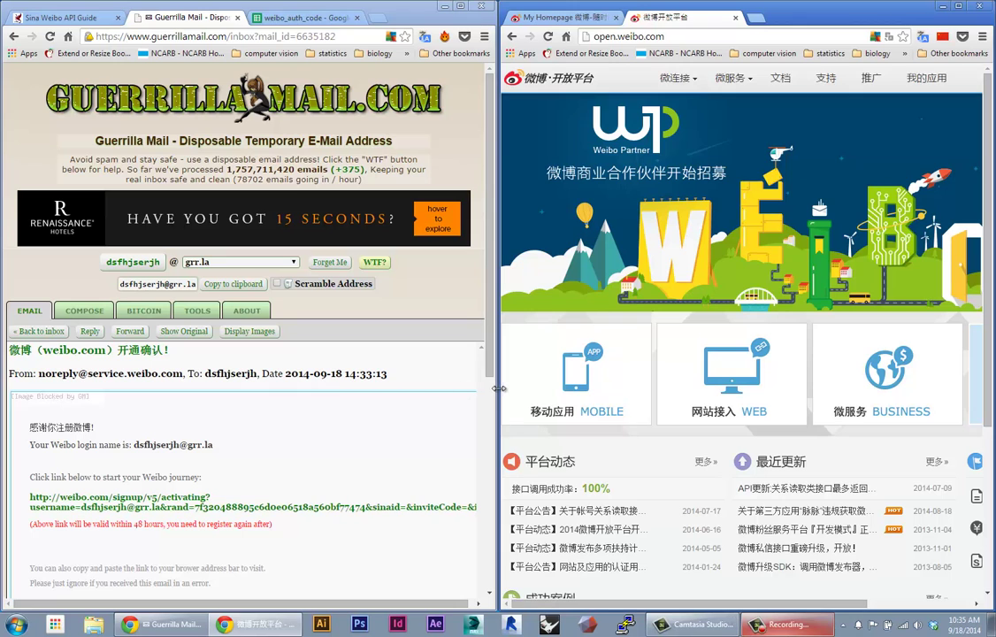
drag(498, 387, 325, 394)
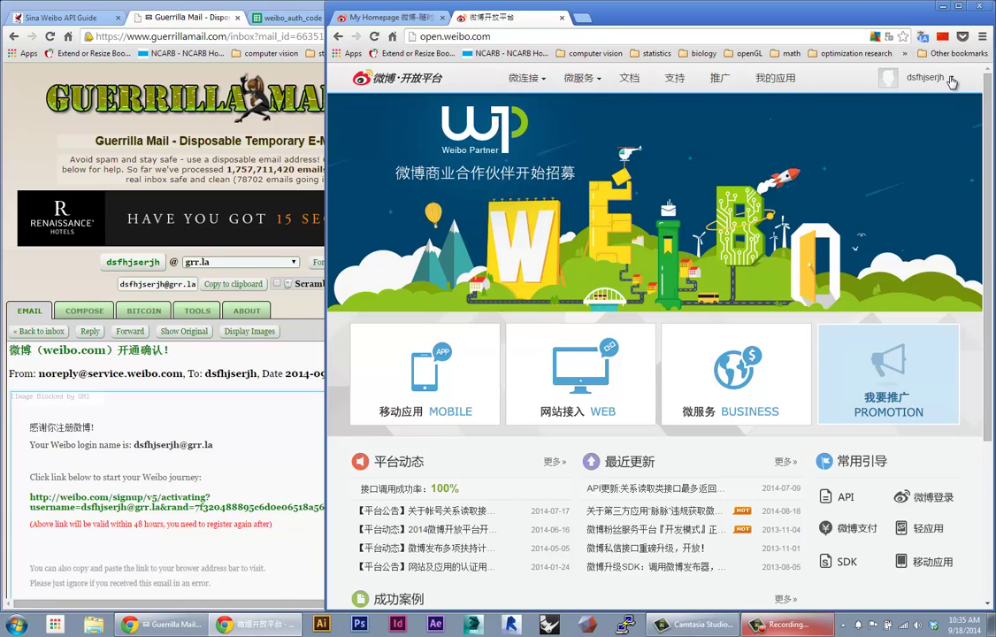
Open 编辑开发者信息 from the username menu at top-right
mouse_move(949, 82)
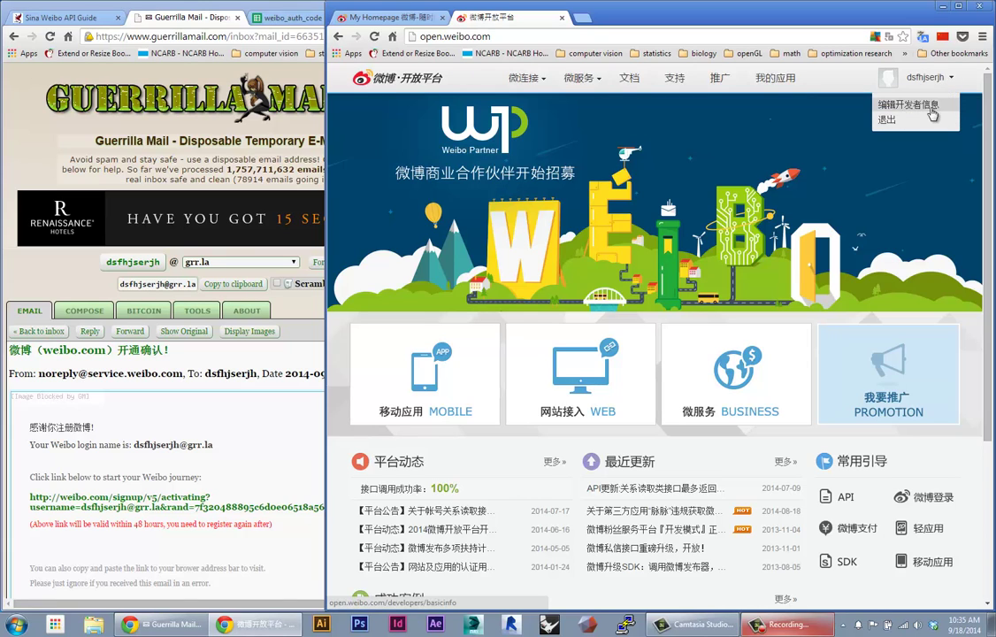
click(912, 109)
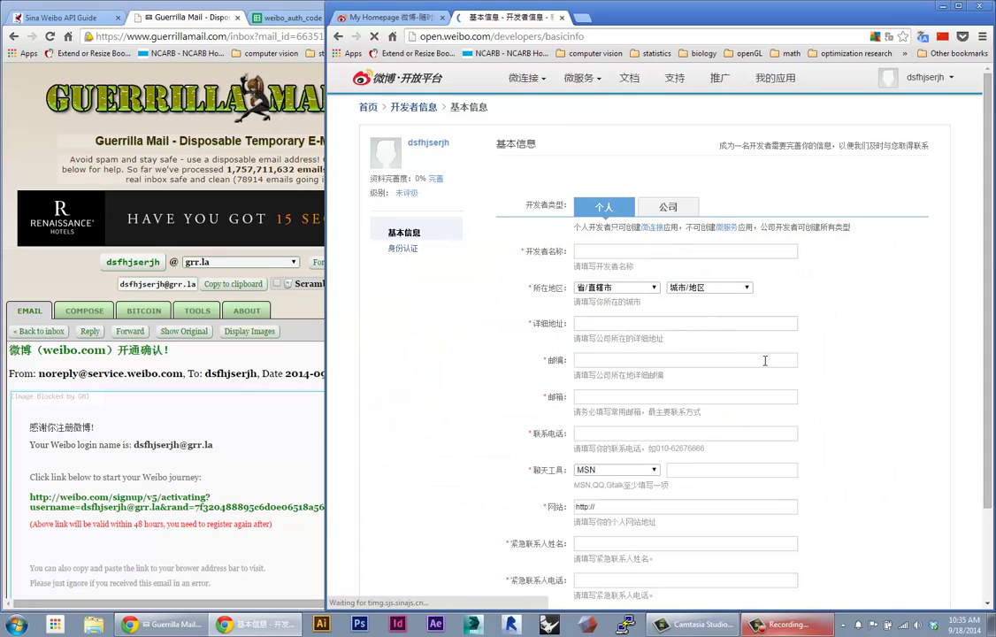
scroll(769, 367, down, 2)
scroll(776, 375, up, 2)
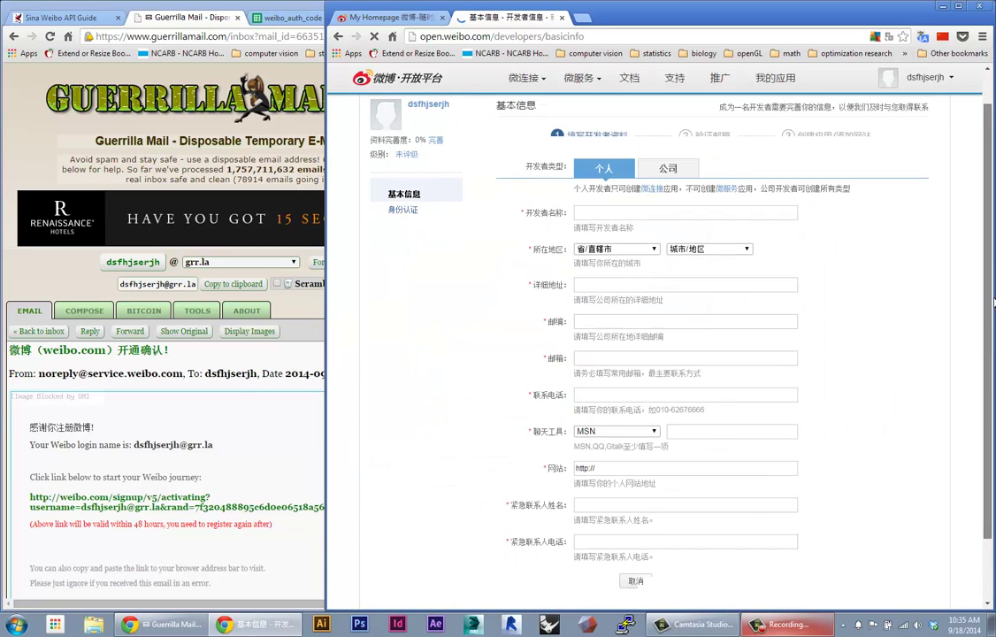
scroll(609, 170, down, 1)
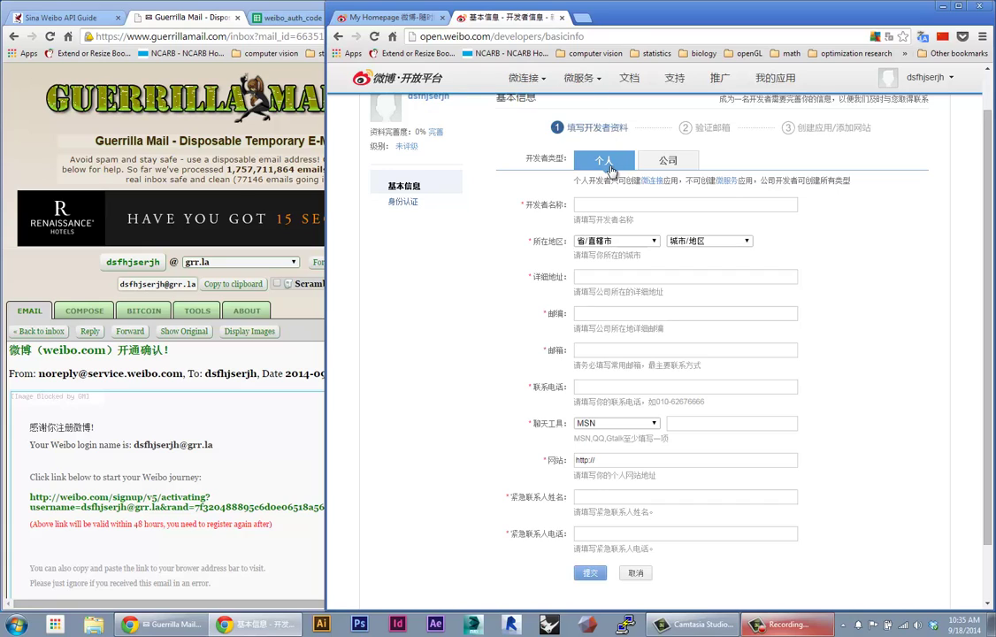
Focus the 开发者名称 field, widen the window and scroll through the empty personal-developer form
click(599, 204)
drag(326, 164, 412, 177)
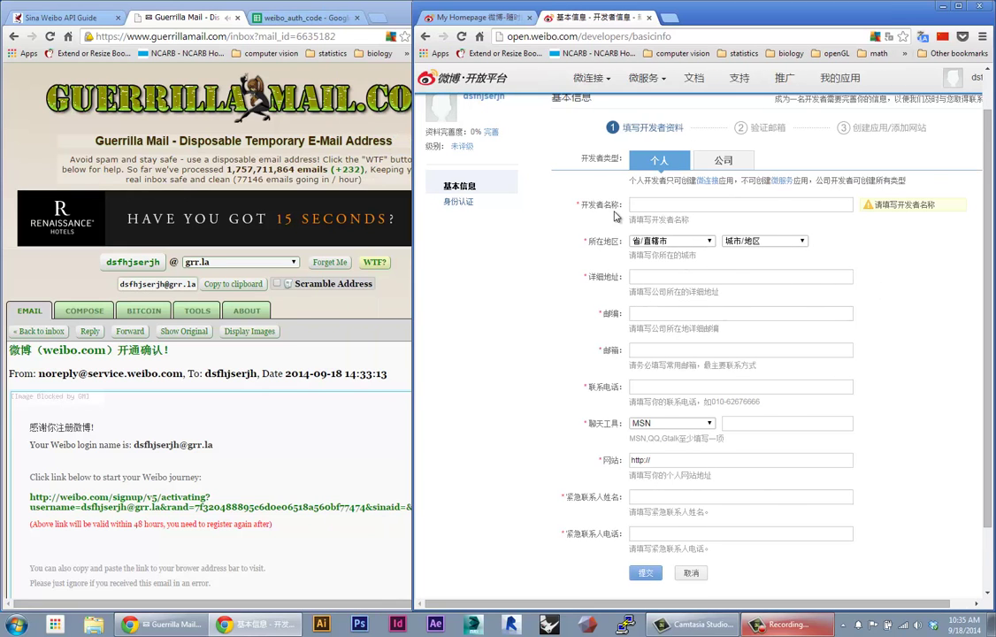
scroll(644, 202, up, 1)
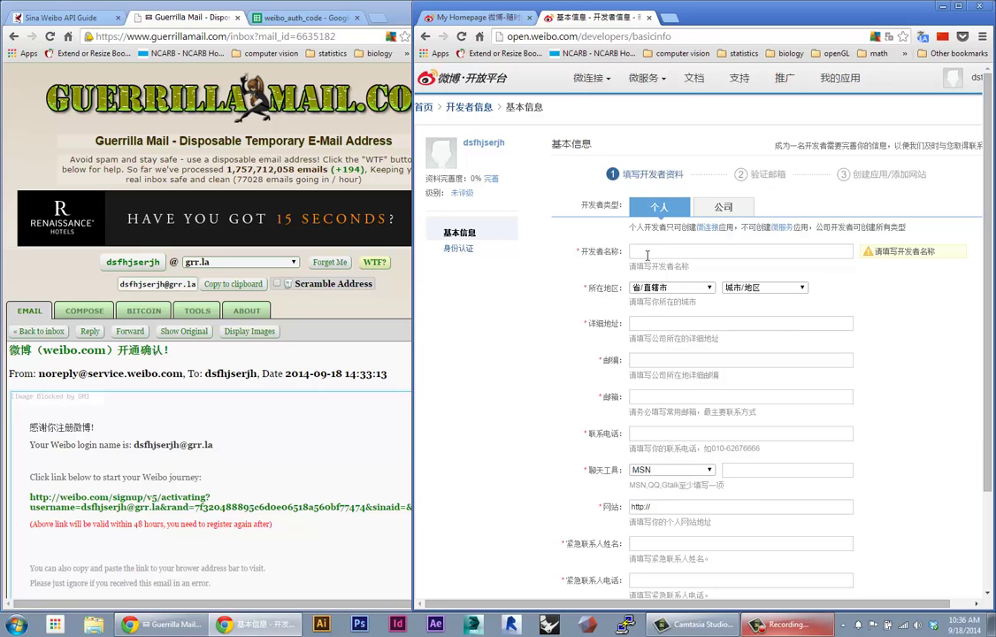
scroll(636, 254, down, 2)
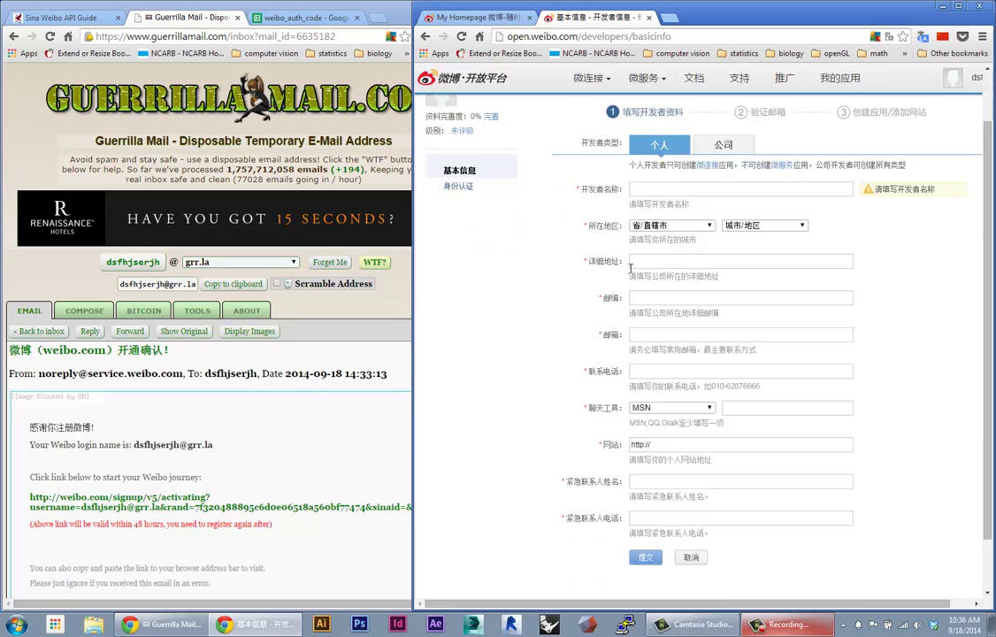
scroll(583, 424, up, 2)
scroll(605, 307, down, 2)
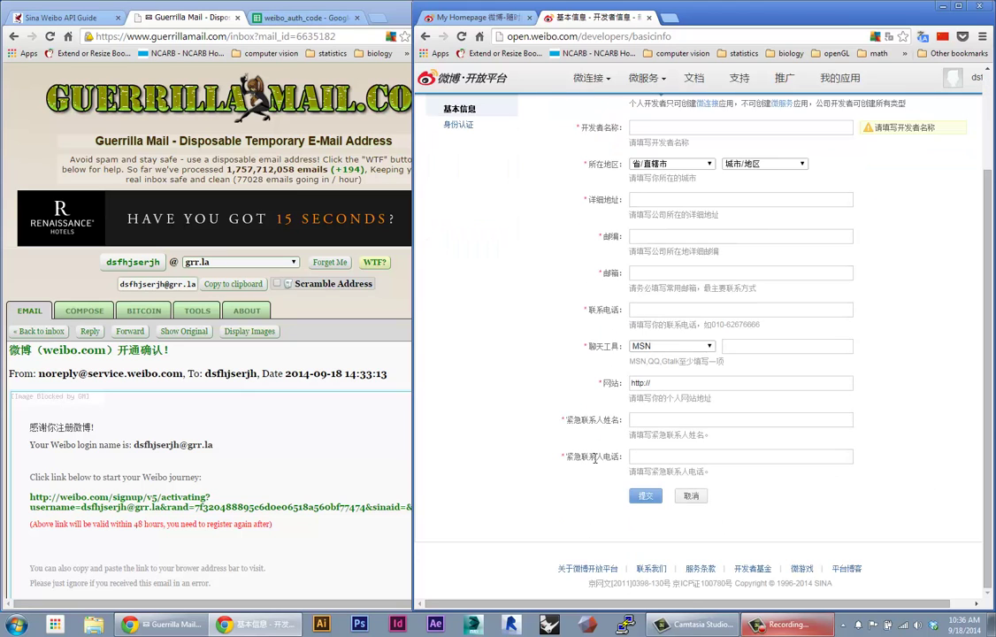
scroll(610, 292, up, 2)
scroll(620, 261, down, 1)
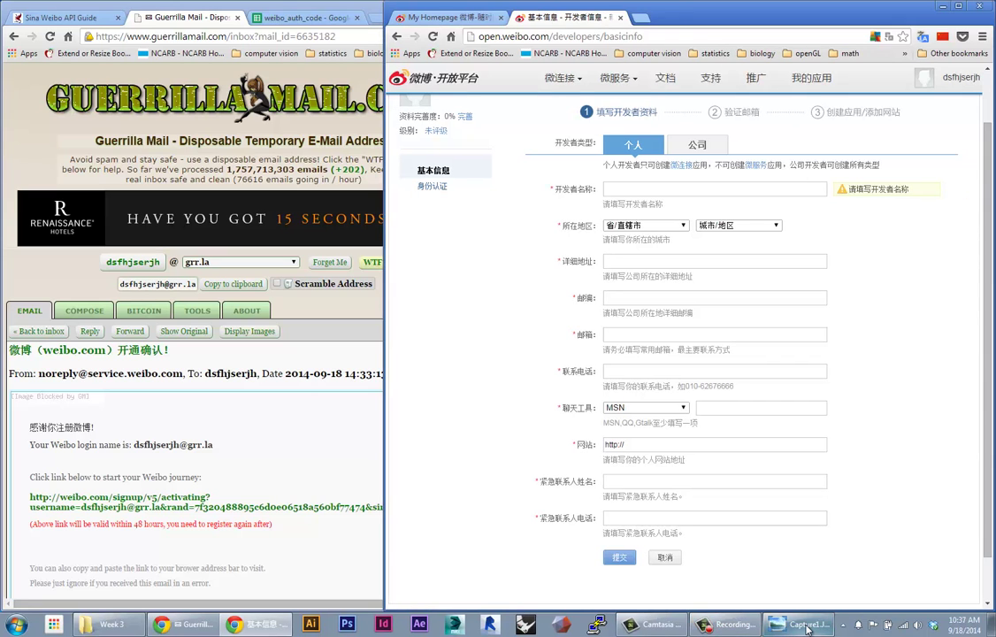
With the sample form screenshot alongside, set the developer name to the account e-mail's username
click(806, 629)
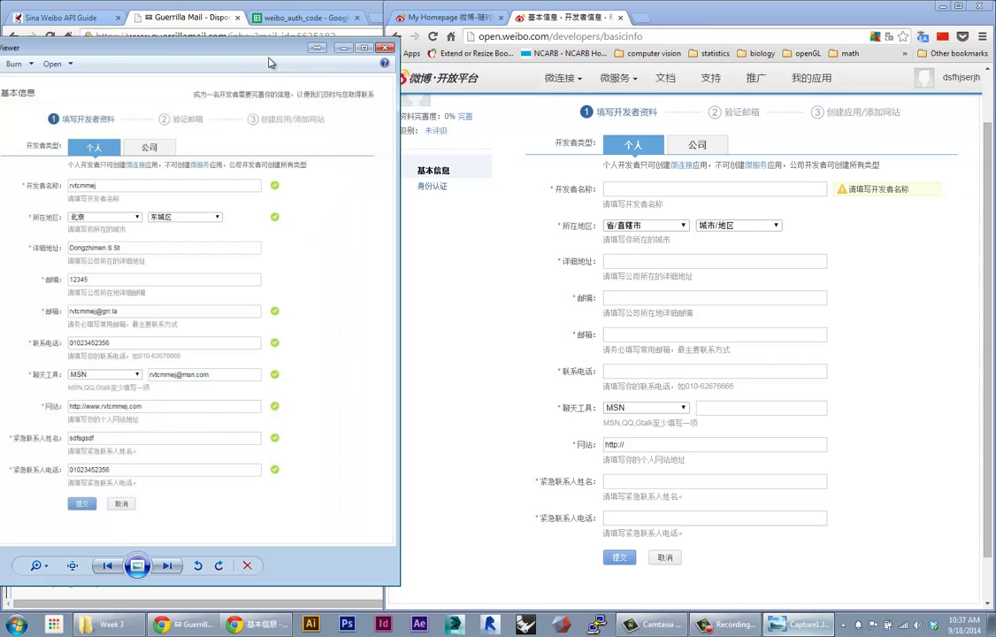
drag(240, 50, 261, 50)
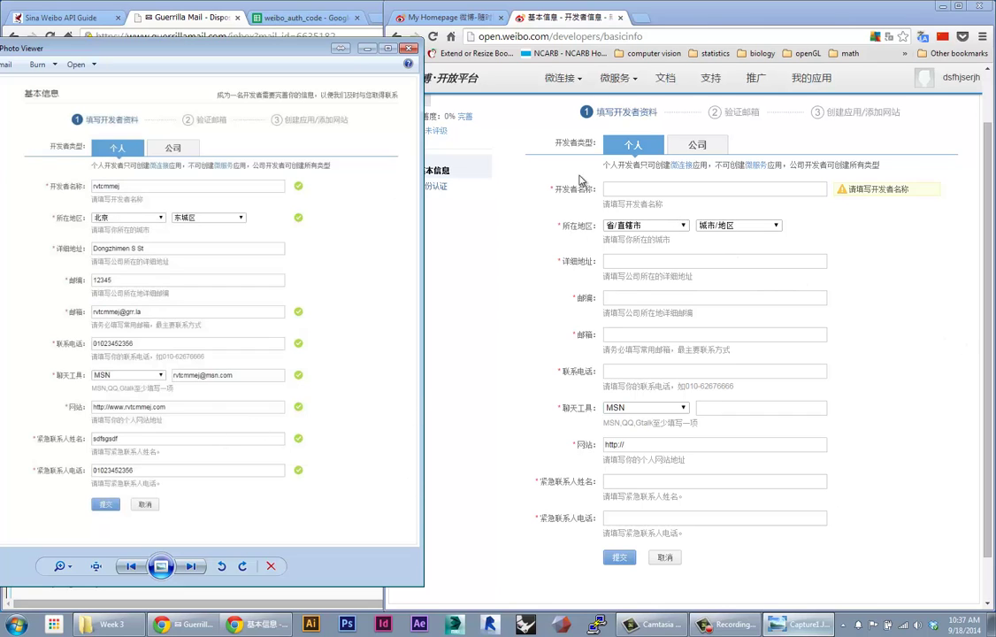
drag(260, 48, 290, 66)
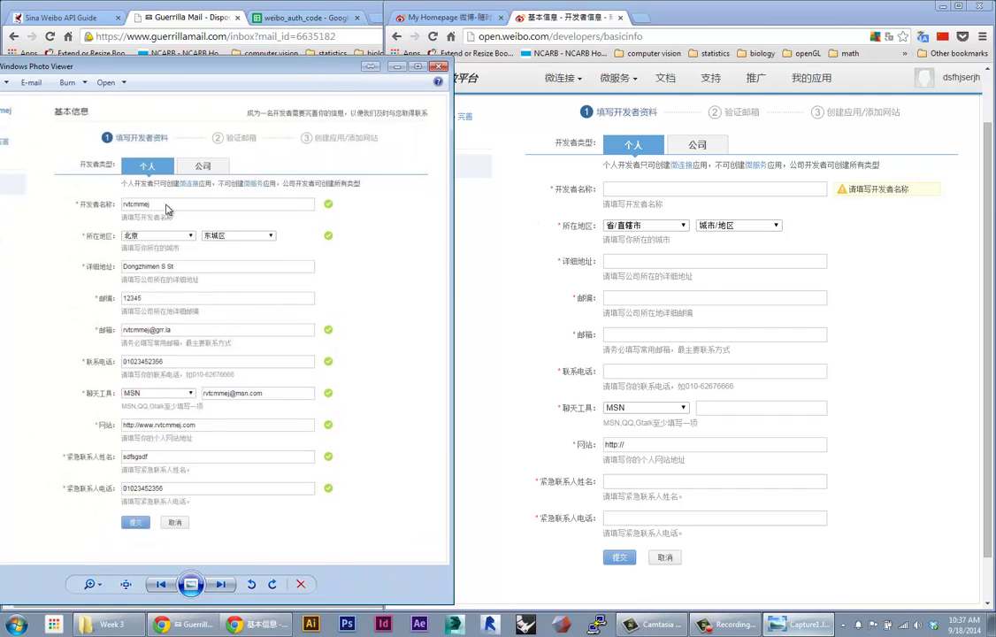
click(277, 3)
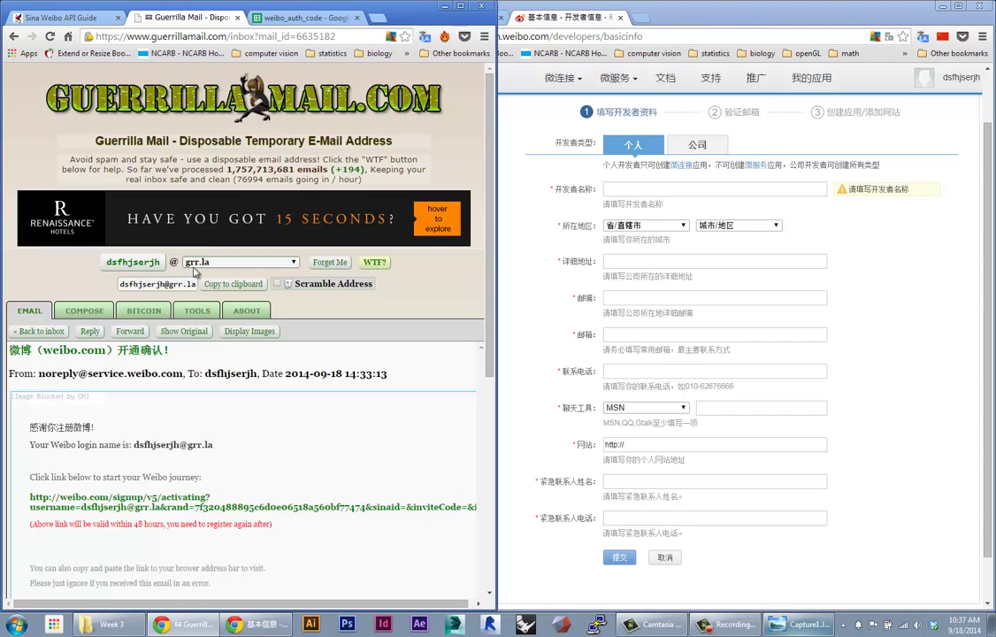
click(658, 189)
key(ctrl+v)
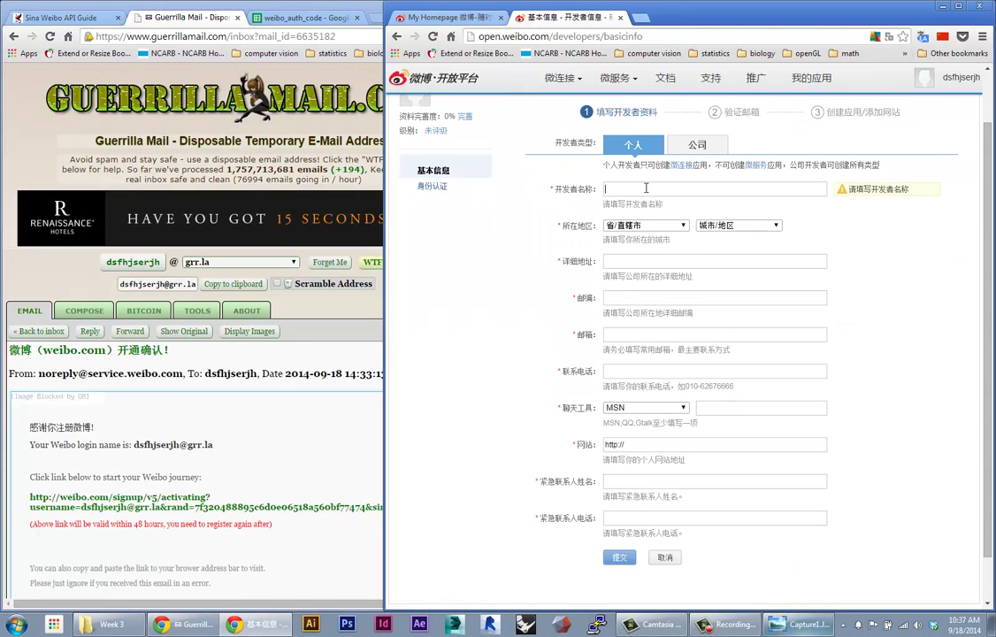
drag(662, 190, 632, 189)
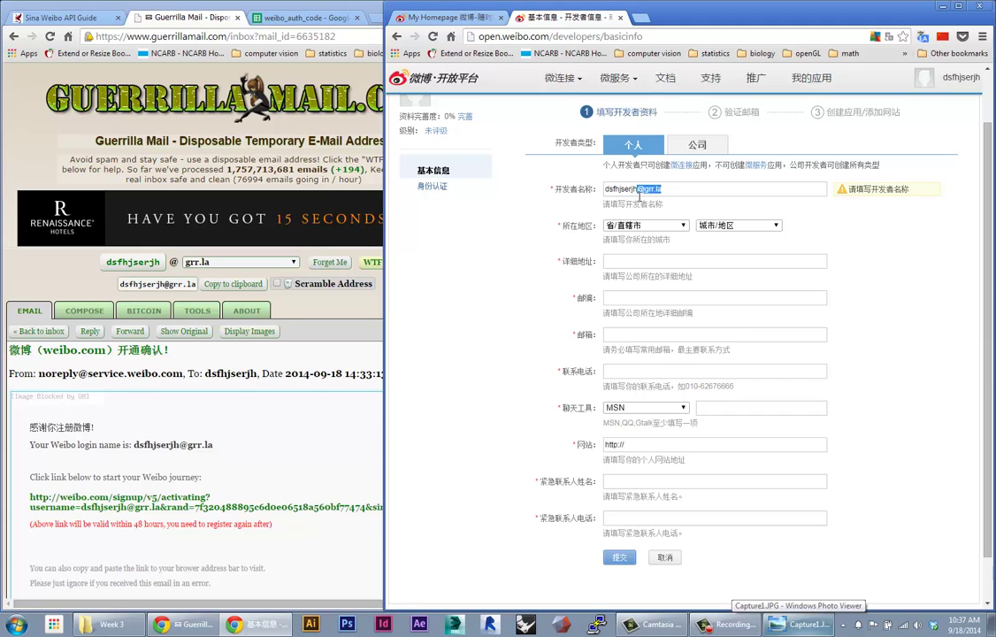
key(BackSpace)
Choose 北京 province and 西城区 district, and enter the address 'Dongzhimen S'
click(777, 624)
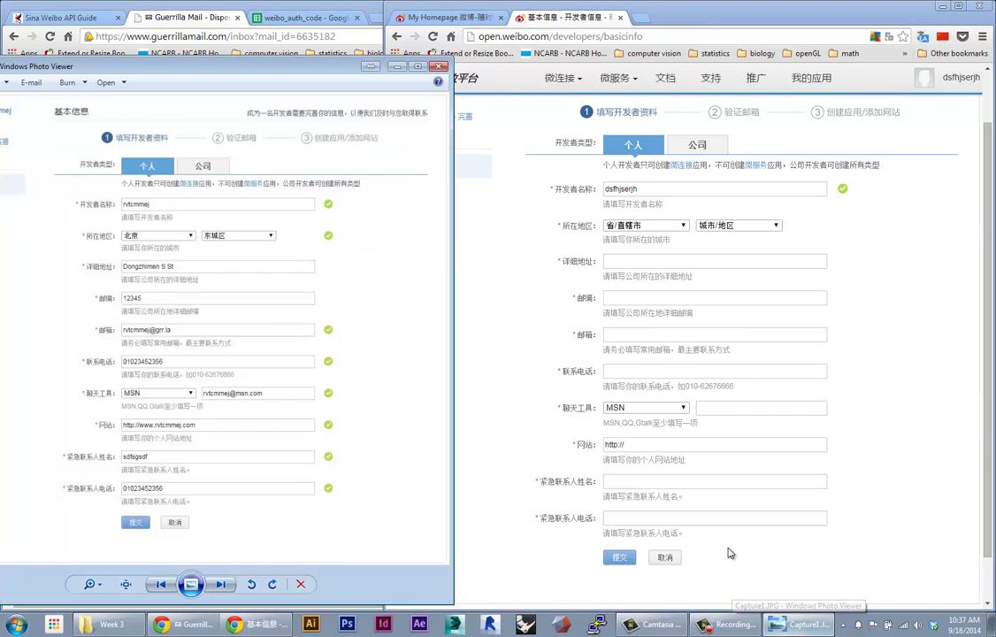
click(688, 226)
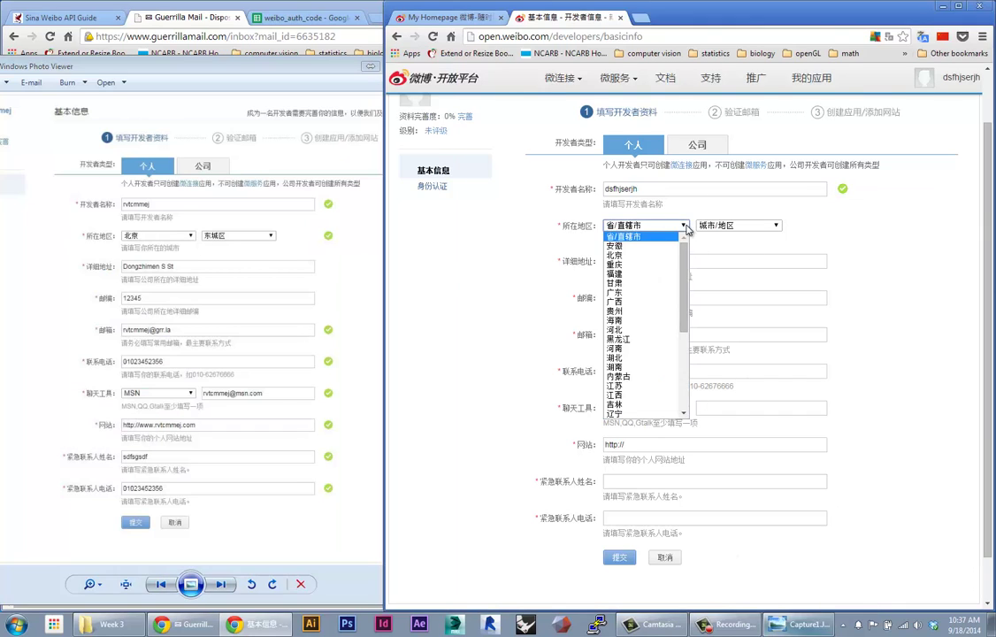
click(658, 256)
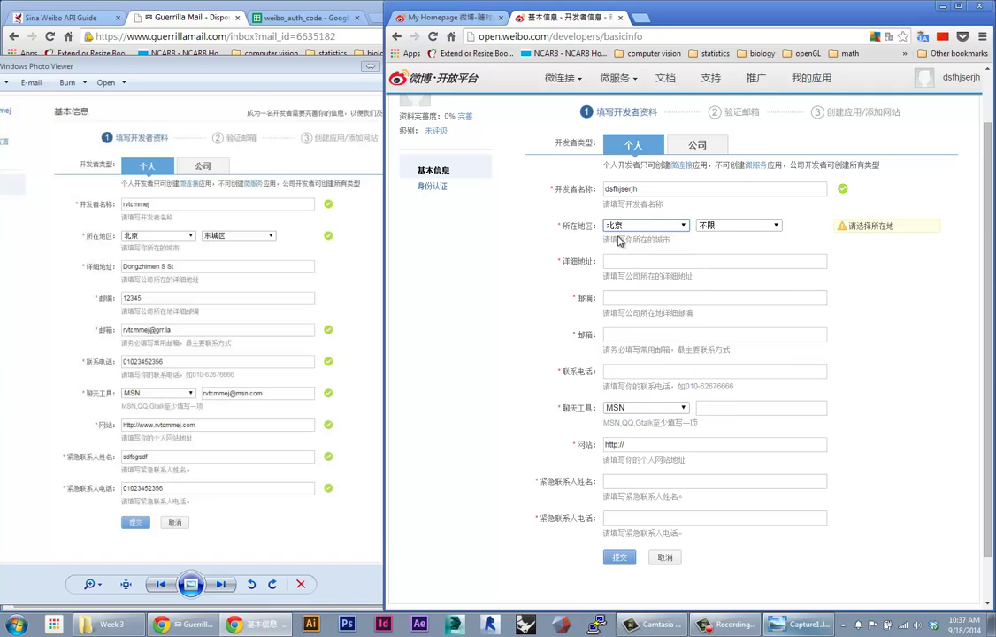
click(736, 226)
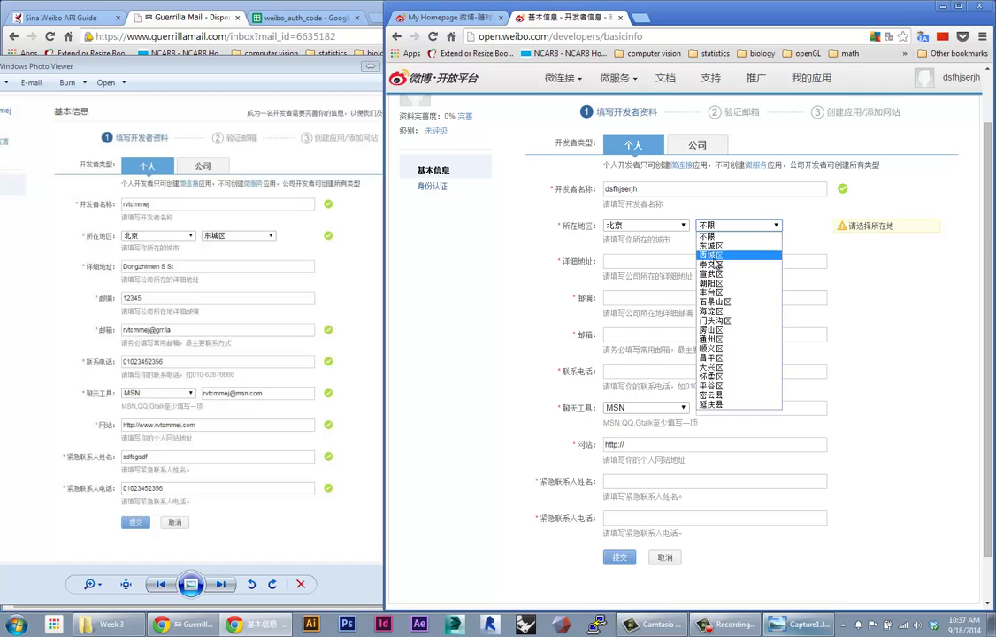
click(712, 255)
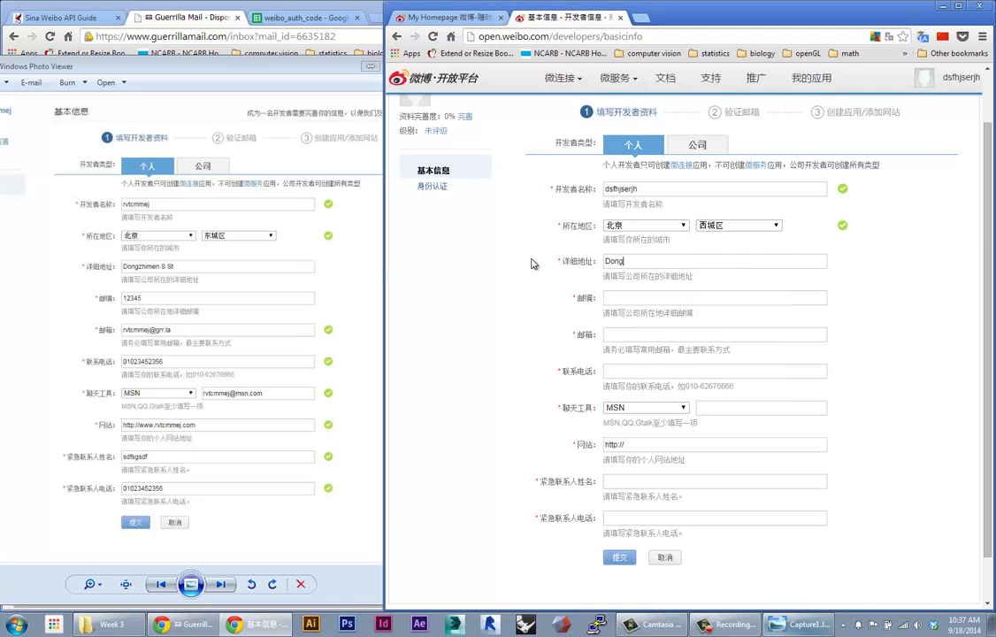
text(Dongzhimen S St)
Fill in the e-mail and contact number, and set MSN as chat tool with an msn.co account
key(ctrl+v)
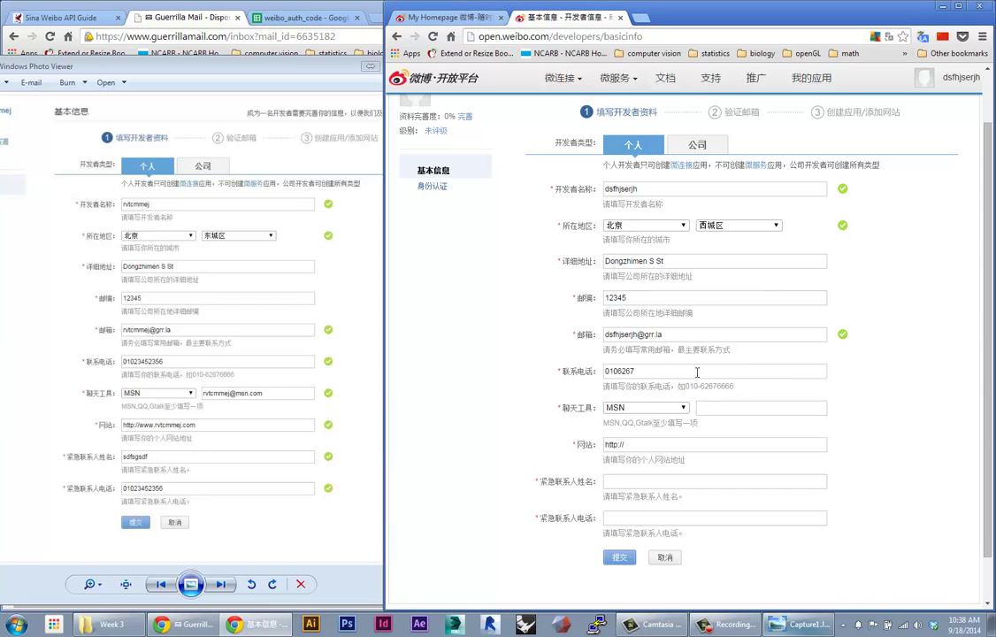
text(6666)
click(659, 407)
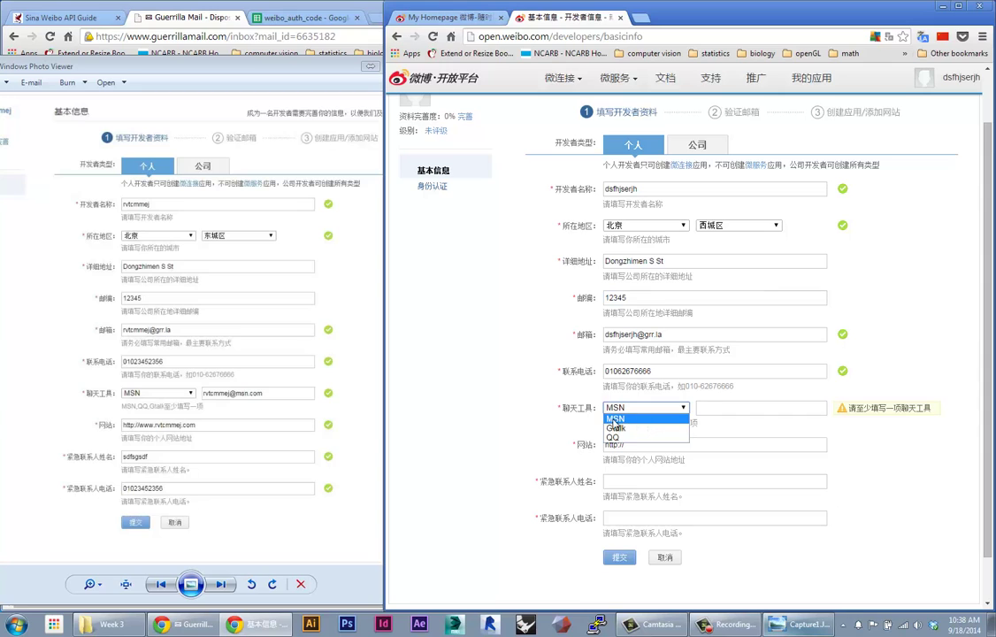
click(620, 419)
click(714, 410)
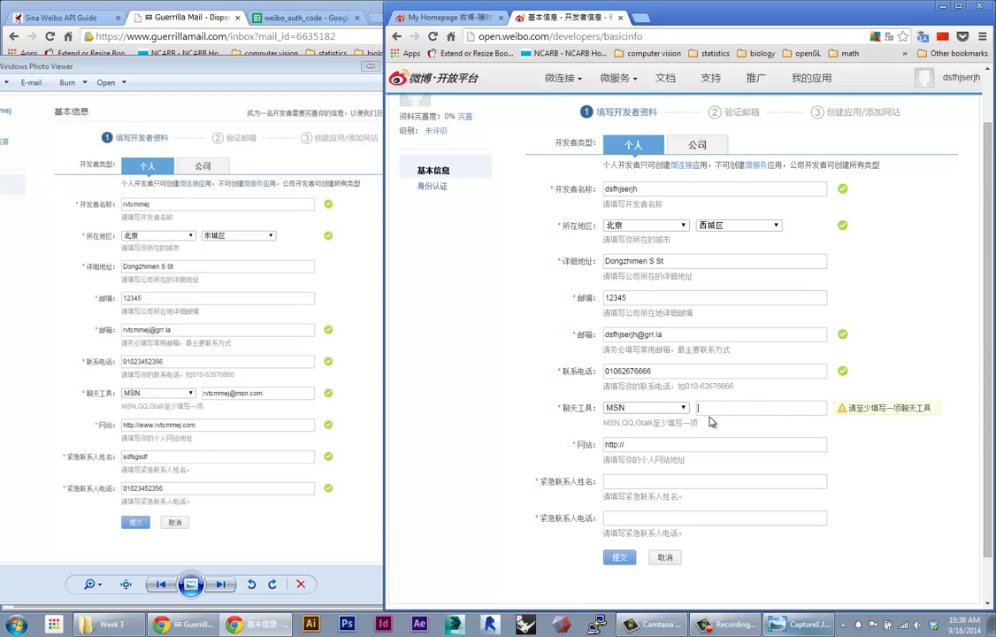
key(ctrl+v)
drag(737, 409, 787, 410)
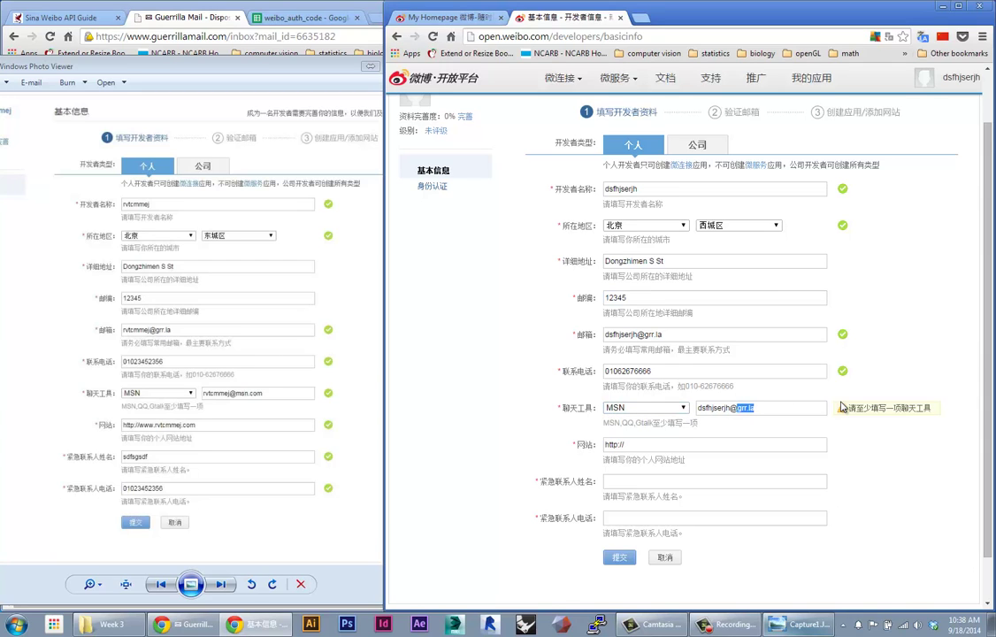
text(msn.com)
Enter a www personal website address and fill in the emergency-contact name
click(807, 449)
key(ctrl+v)
drag(689, 442, 656, 454)
text(.co)
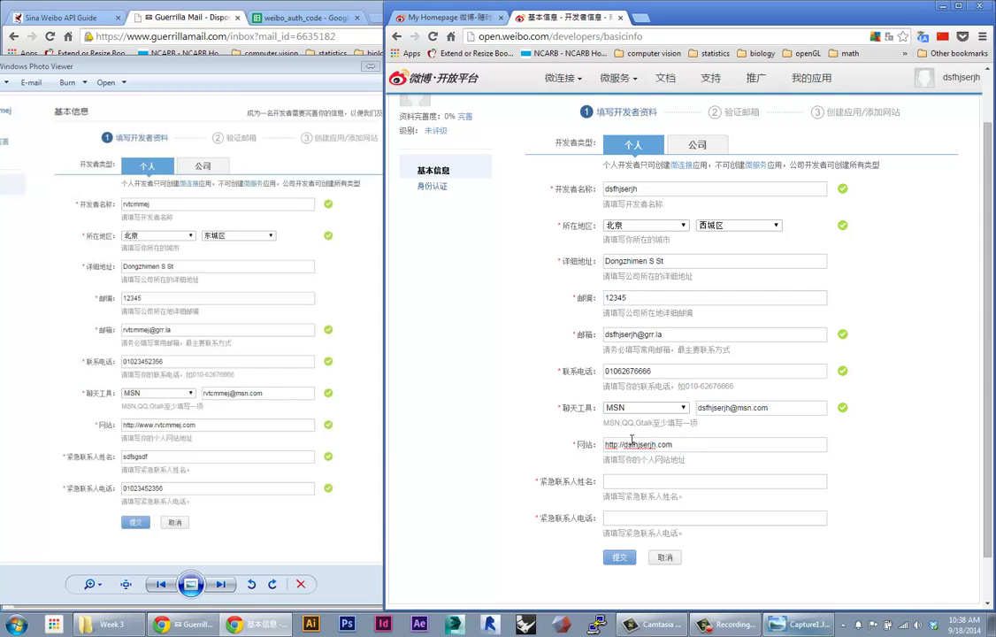
text(www.)
click(709, 486)
text(fhafdgasdf)
click(623, 520)
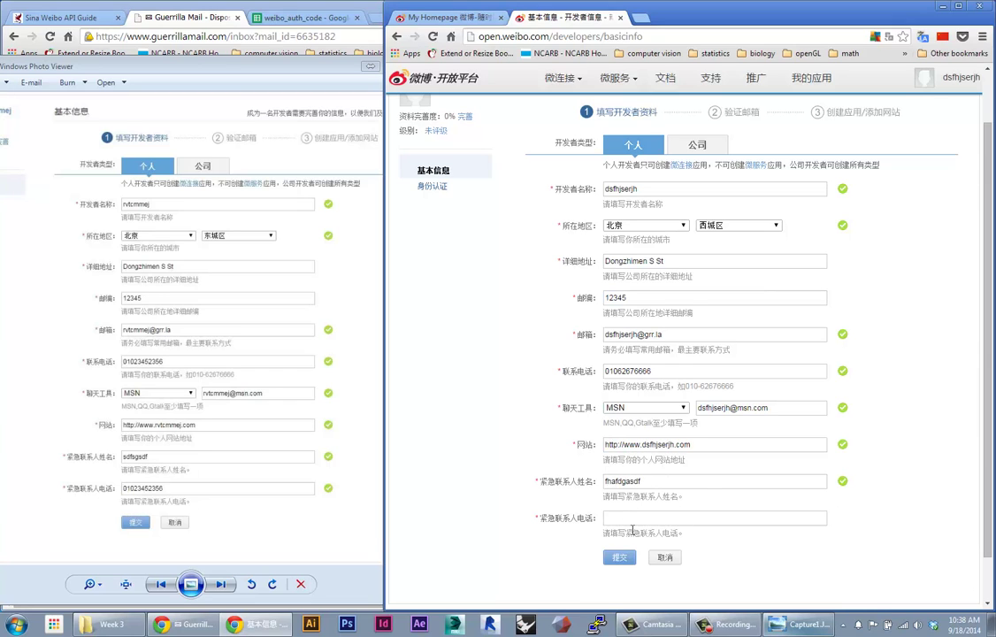
Copy the contact phone into the emergency contact phone field, then submit and confirm the form
double_click(657, 370)
key(ctrl+c)
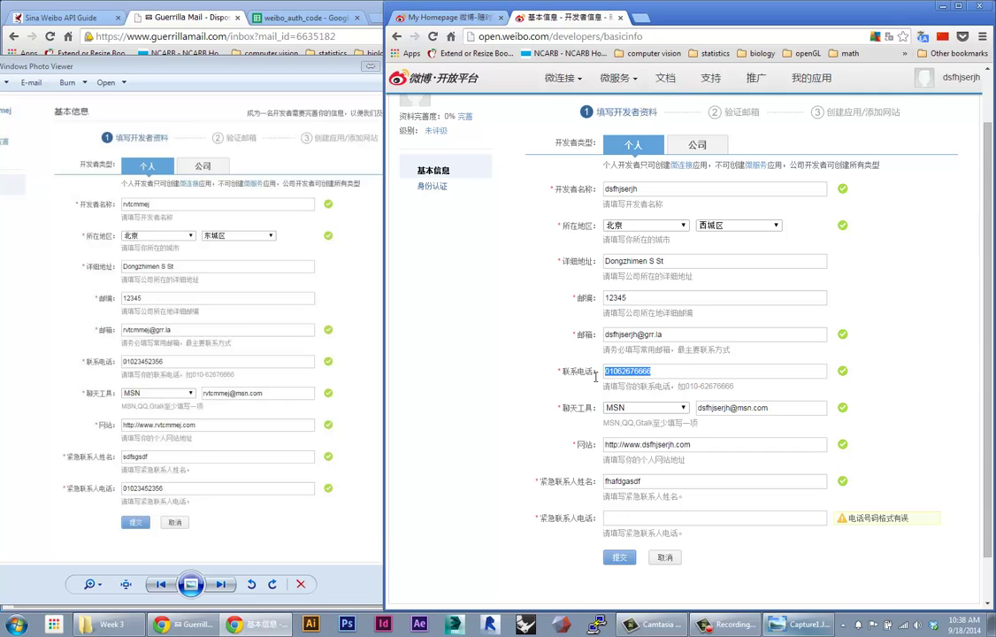
click(654, 520)
key(ctrl+v)
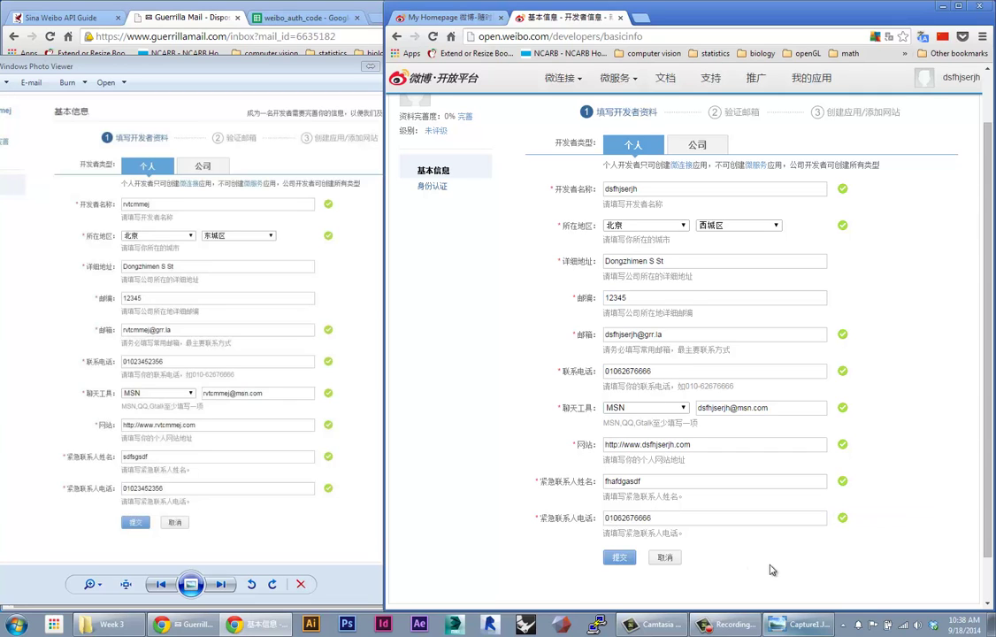
click(840, 237)
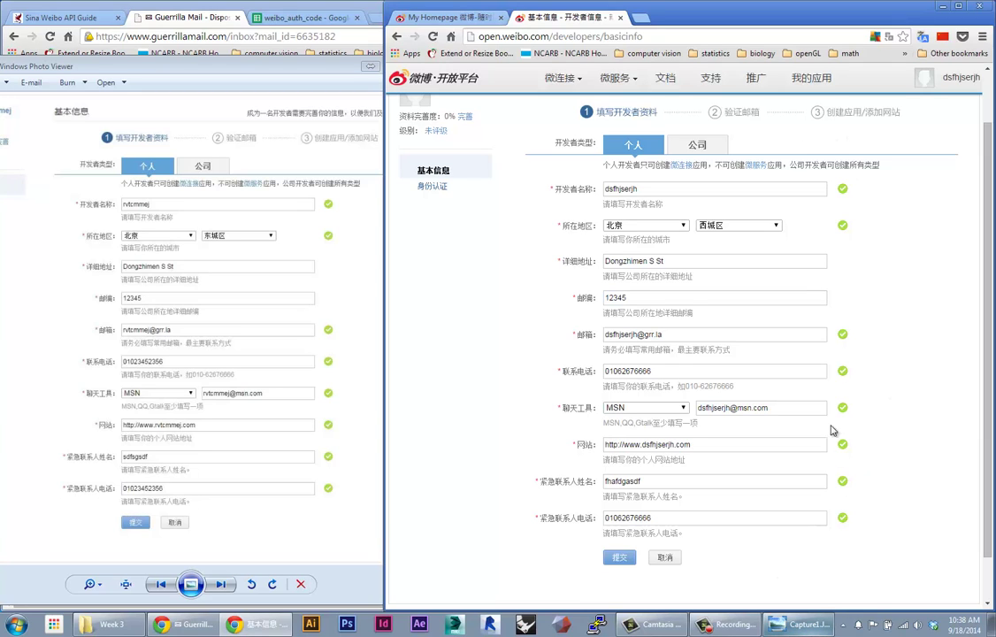
click(620, 559)
click(616, 382)
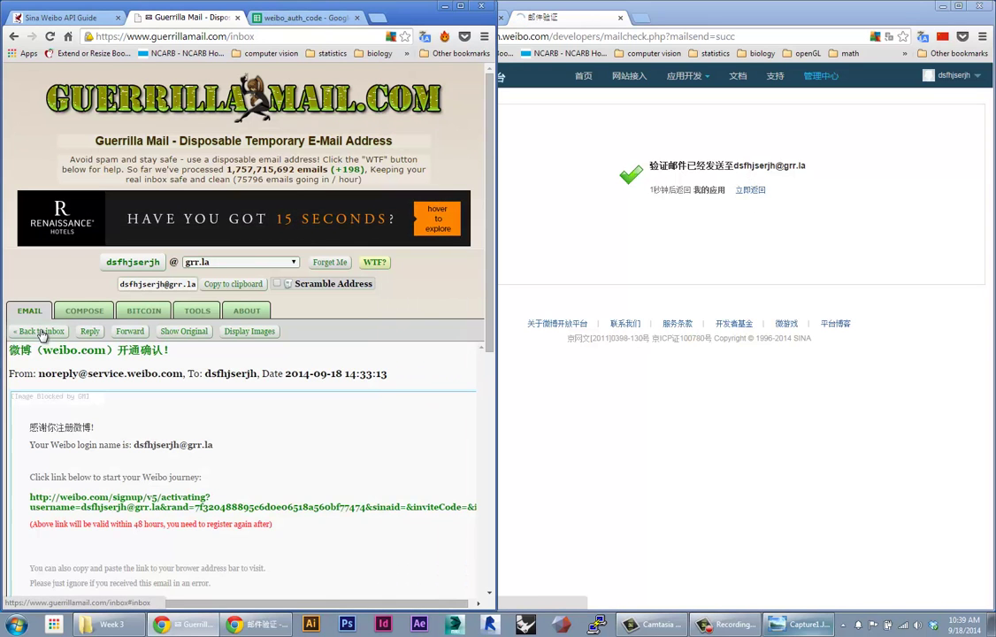
Open the newest weibo_app confirmation e-mail, follow its link into the Weibo window, and close old tabs
click(39, 329)
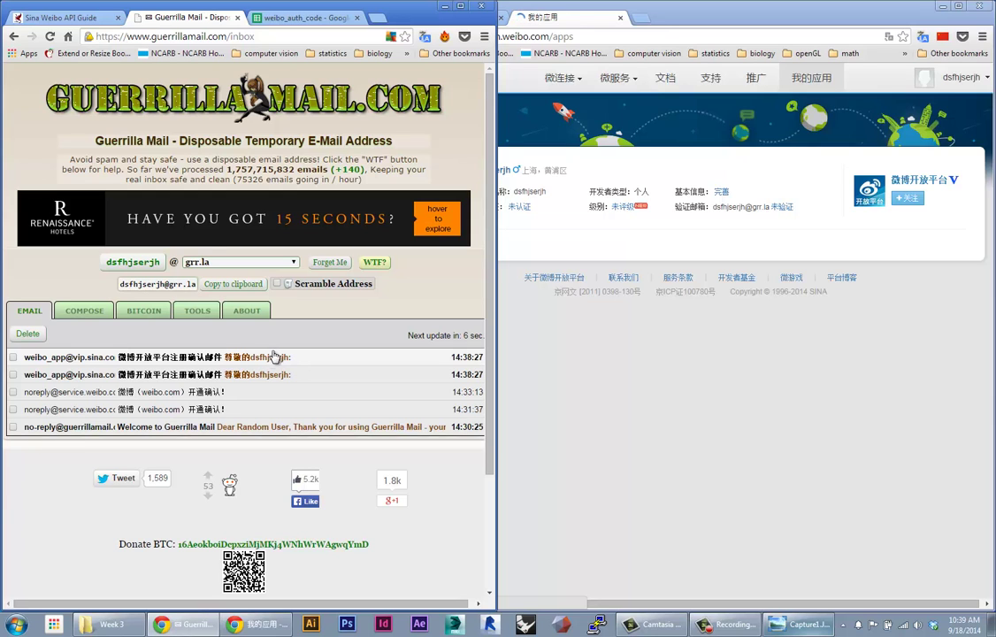
click(239, 355)
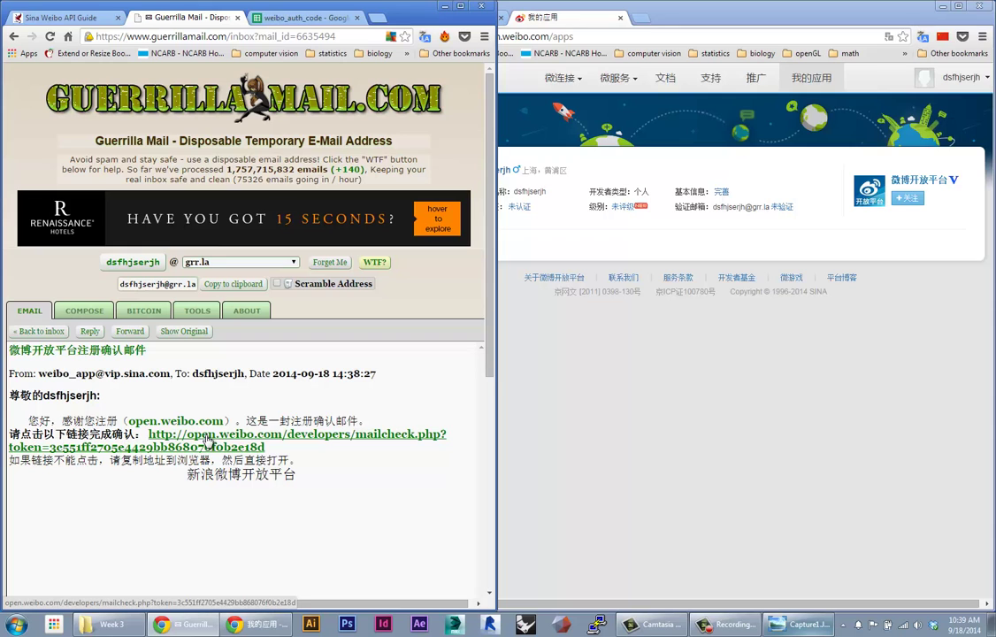
click(206, 439)
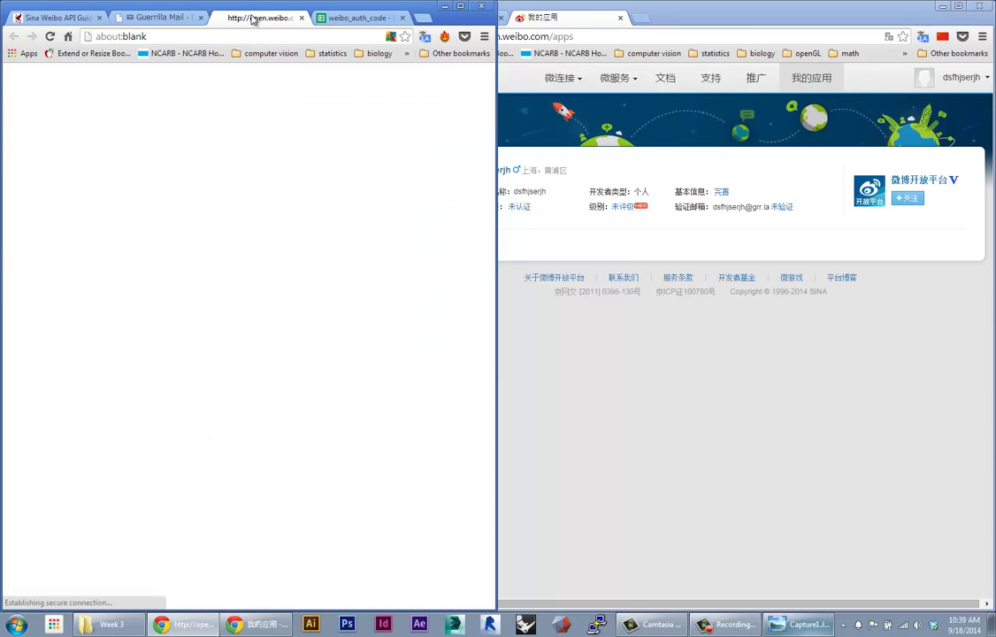
drag(224, 19, 650, 25)
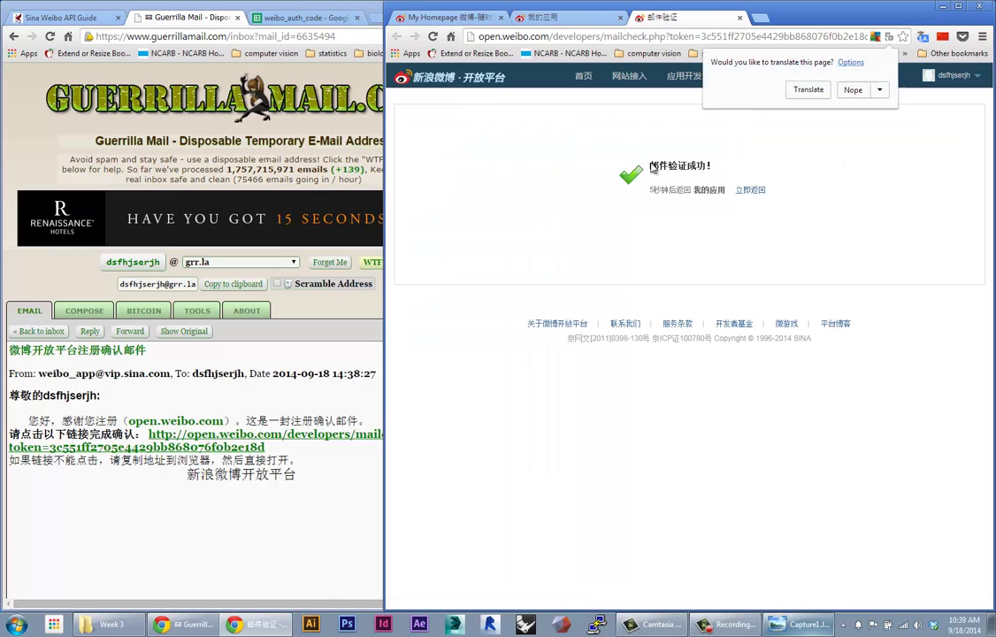
click(853, 90)
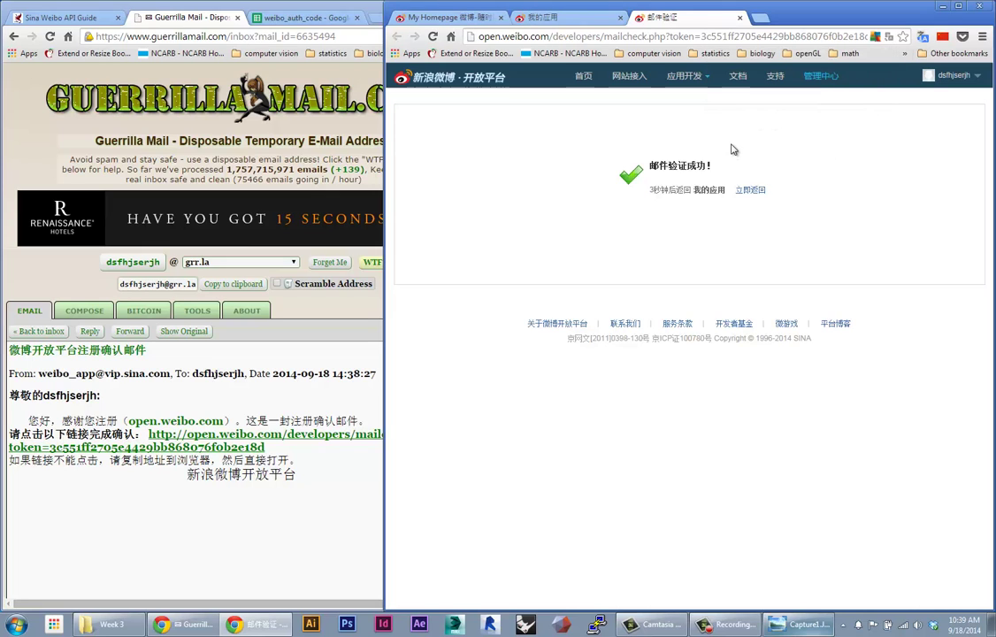
click(501, 18)
click(500, 18)
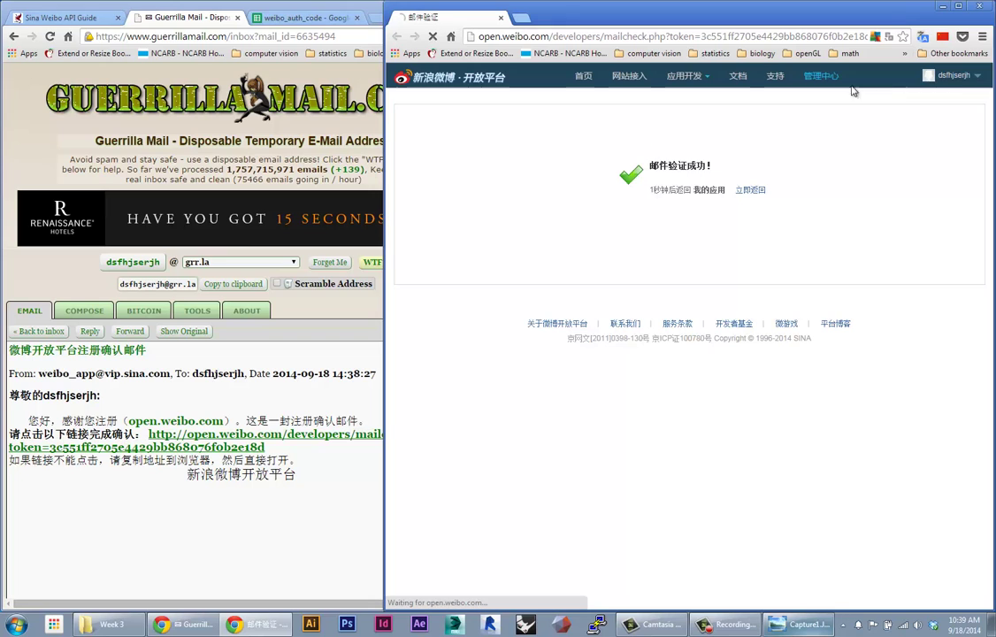
Wait for the verification page to redirect to 我的应用, showing the verified developer e-mail
mouse_move(974, 89)
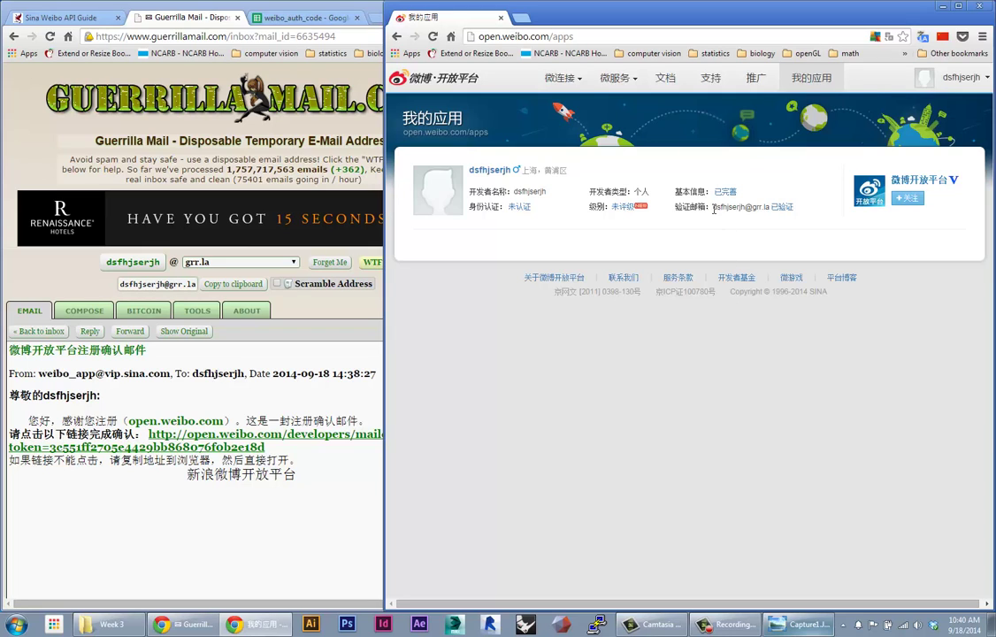
mouse_move(566, 77)
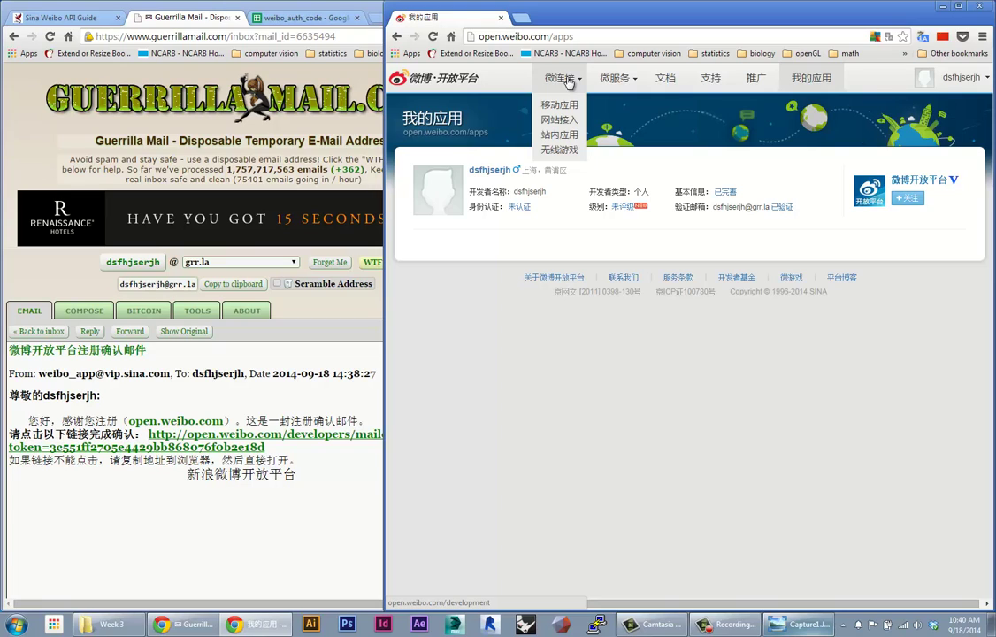
From 微连接, choose 创建应用 and pick 网页应用 as the application type
click(563, 82)
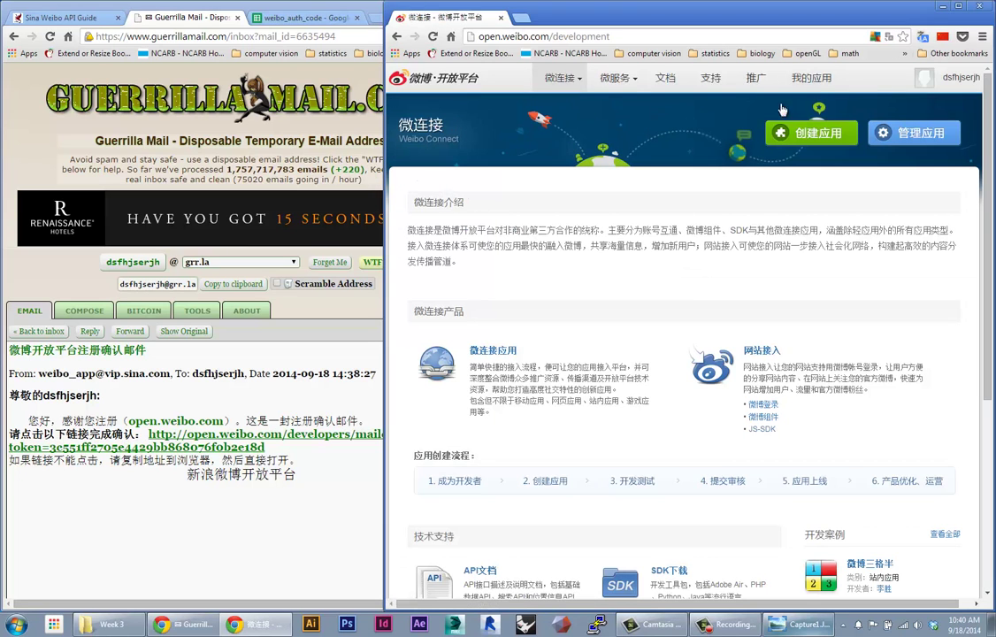
click(813, 142)
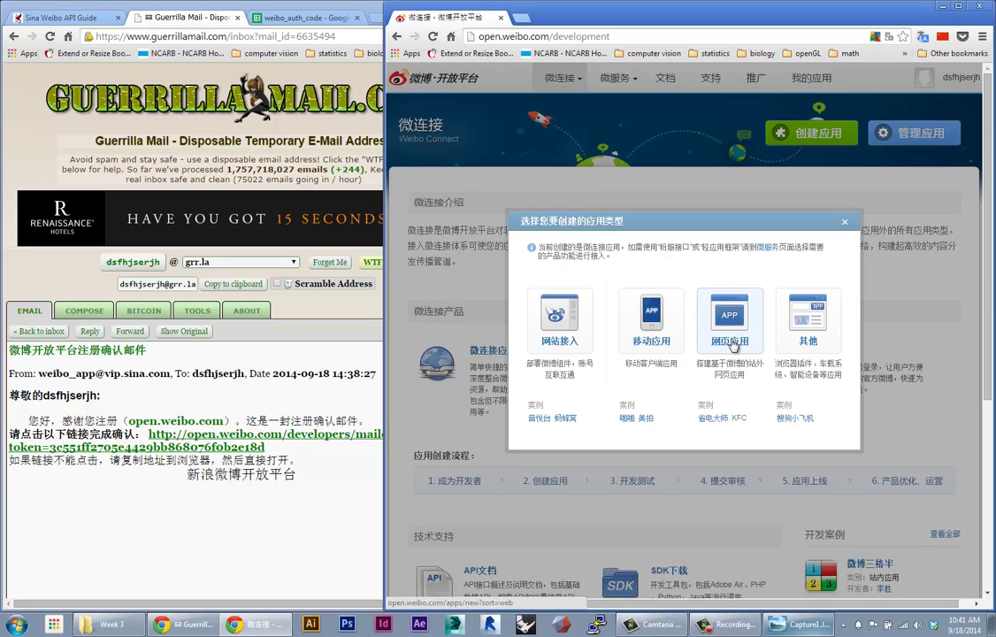
click(727, 340)
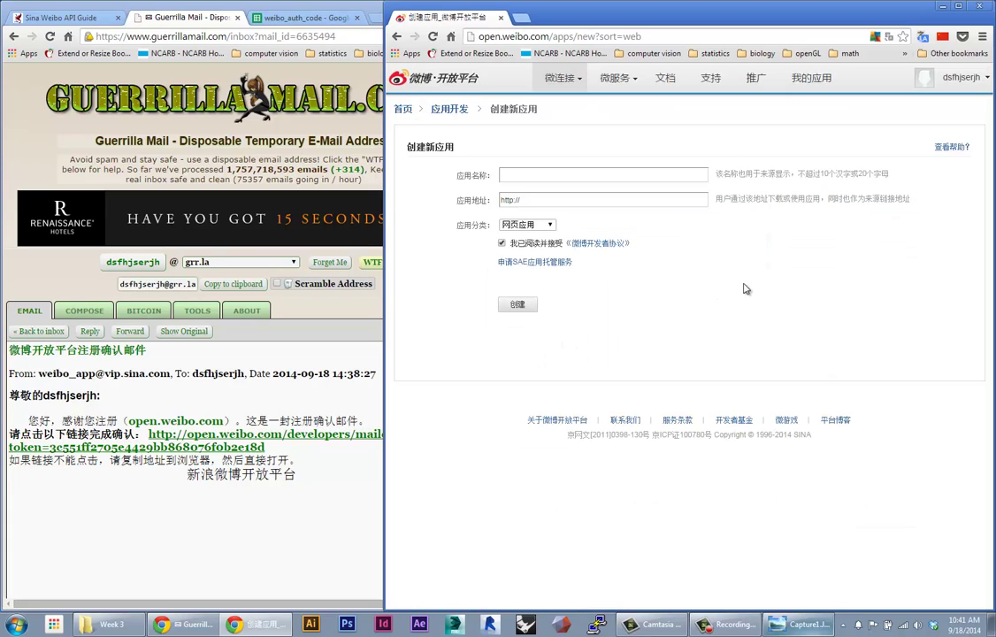
Set the application name to the temporary e-mail's username, replacing a mistyped number
click(566, 174)
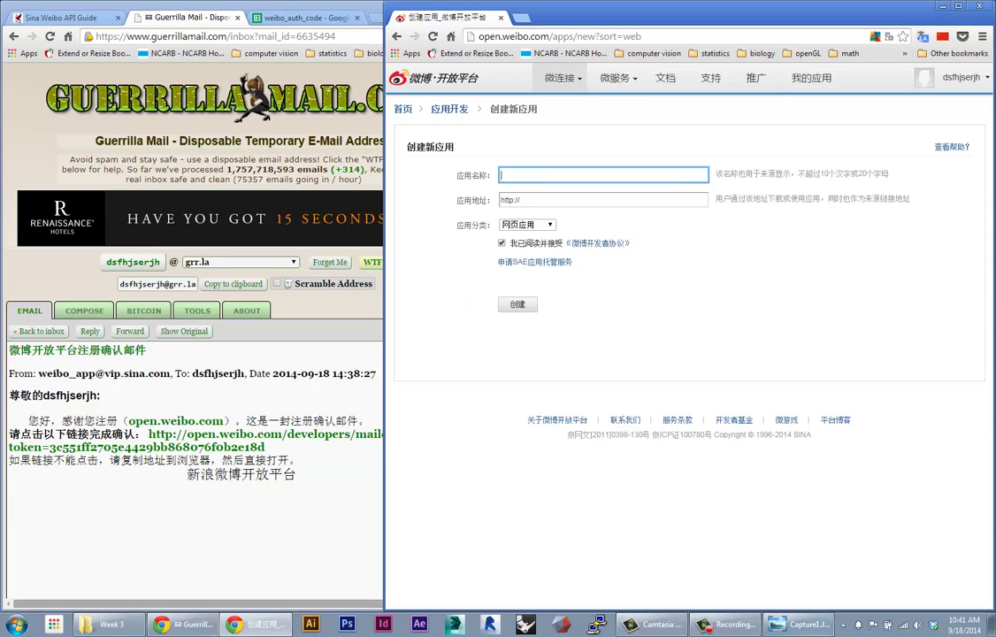
click(800, 624)
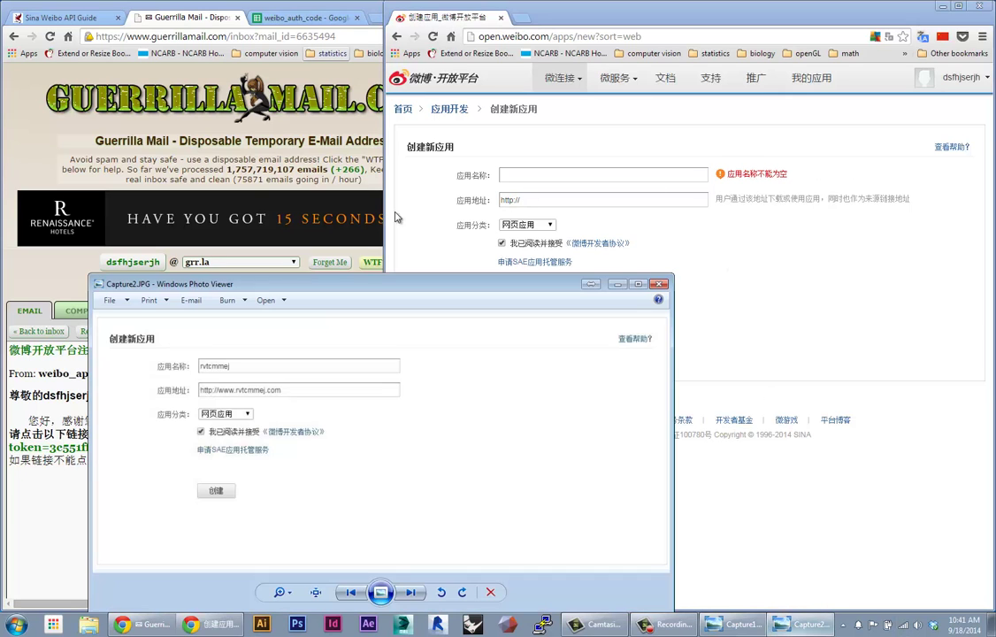
drag(297, 246, 243, 223)
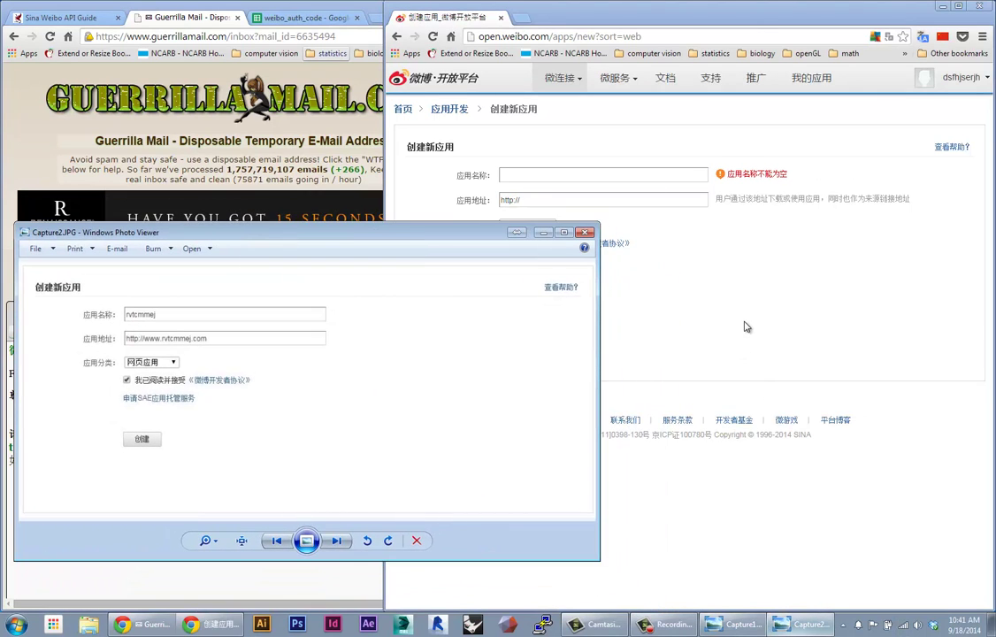
click(530, 175)
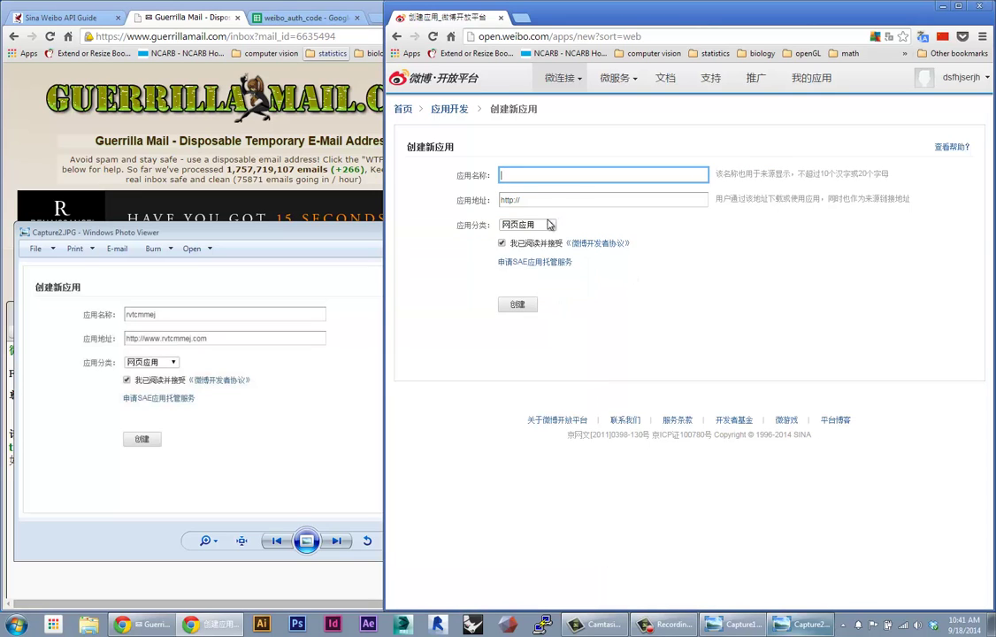
drag(565, 177, 469, 175)
key(BackSpace)
click(9, 152)
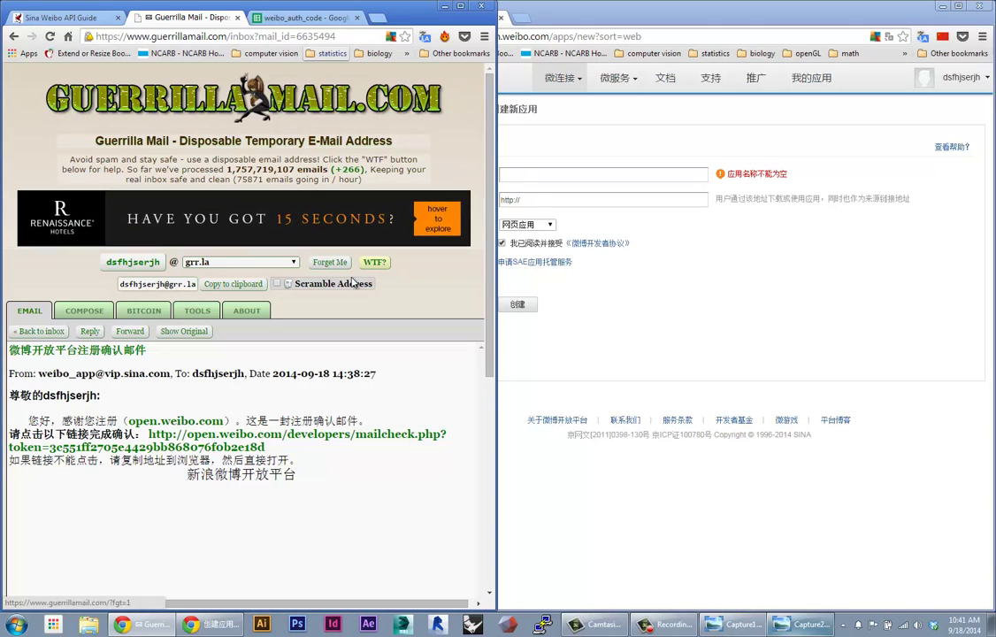
click(233, 283)
click(551, 174)
key(ctrl+v)
key(BackSpace)
key(BackSpace)
key(BackSpace)
key(BackSpace)
key(BackSpace)
key(BackSpace)
key(BackSpace)
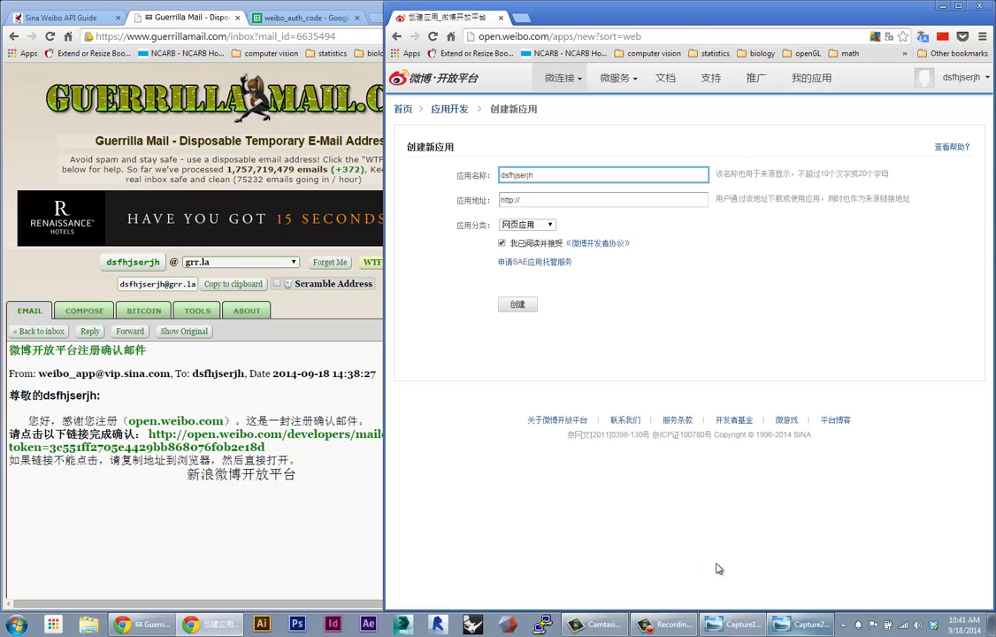
click(800, 624)
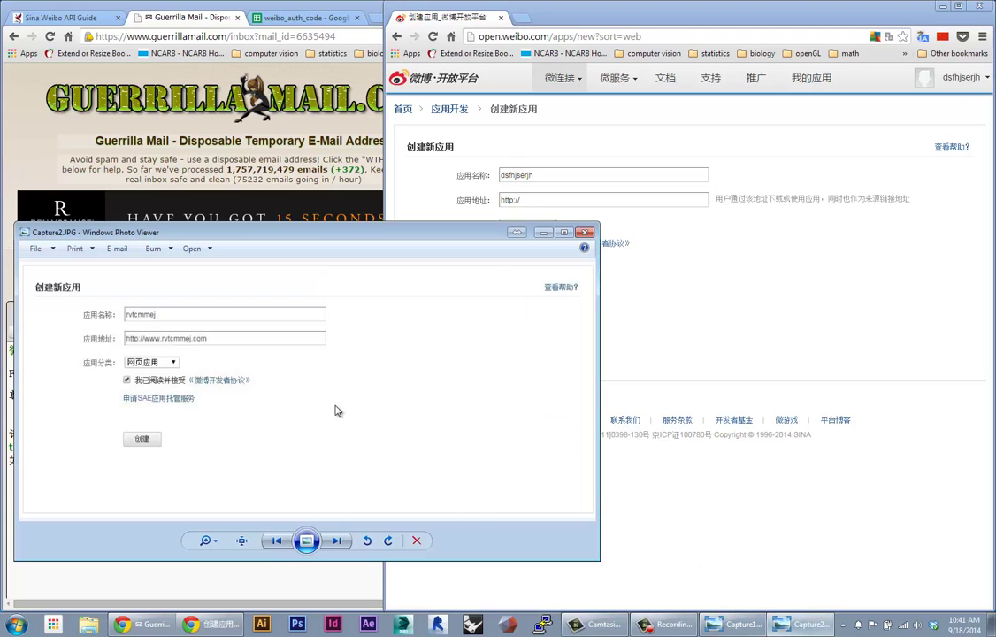
click(655, 292)
click(563, 198)
text(www.dsfhjserj)
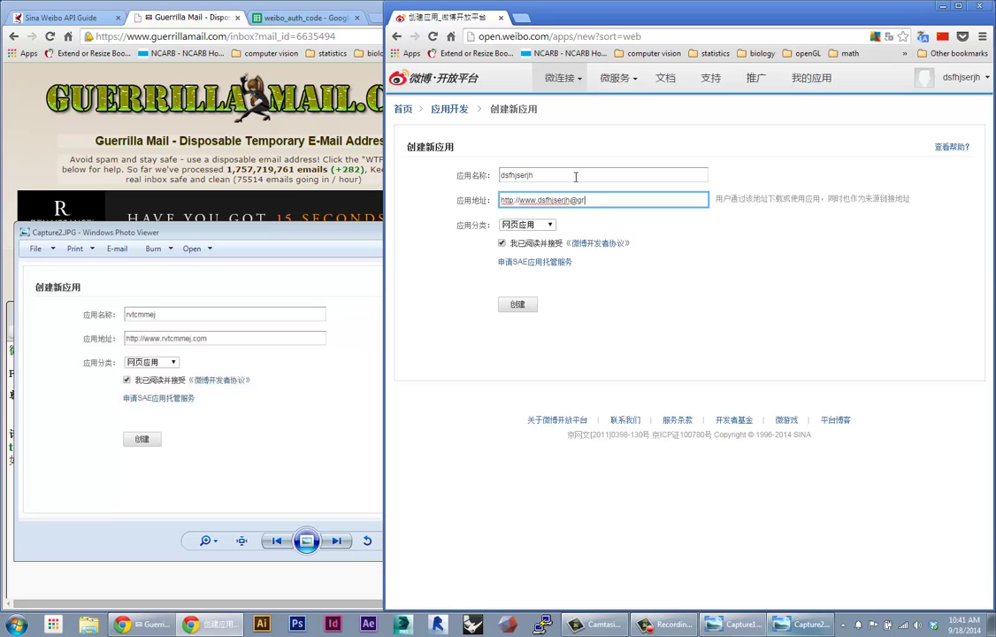
text(h.com)
click(605, 318)
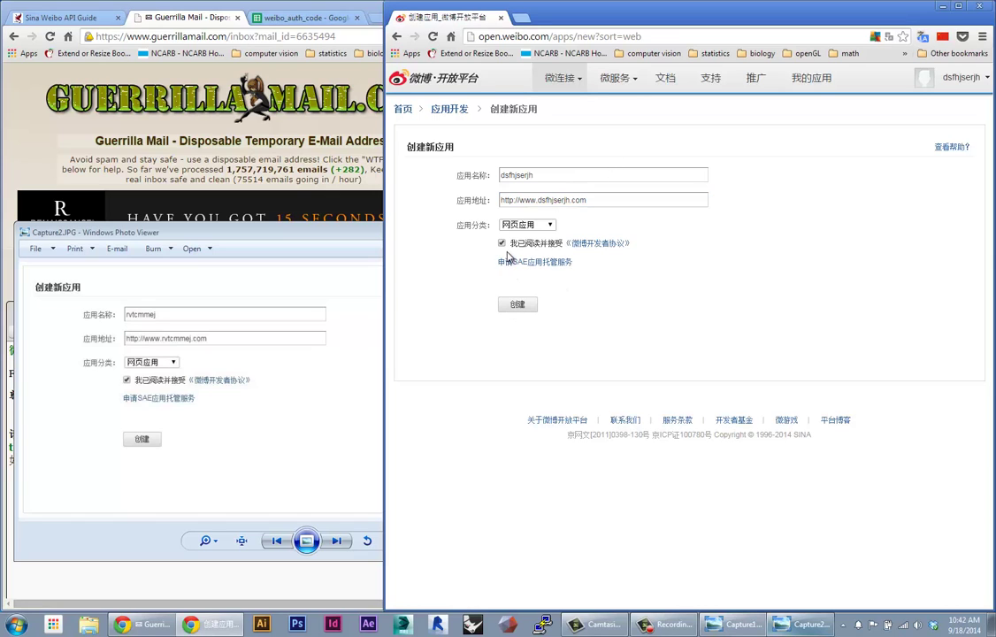
click(518, 305)
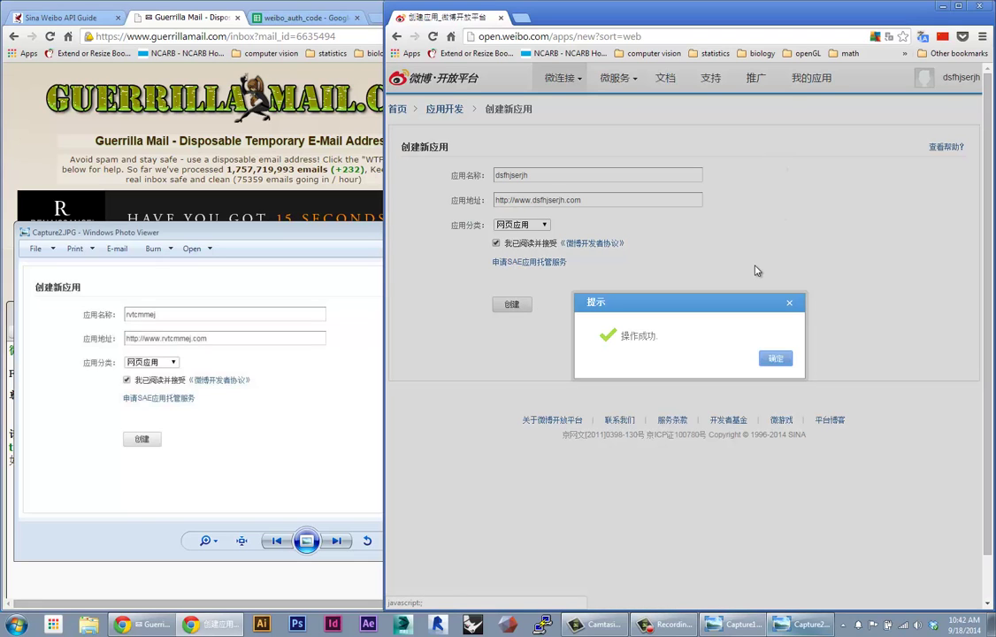
click(775, 357)
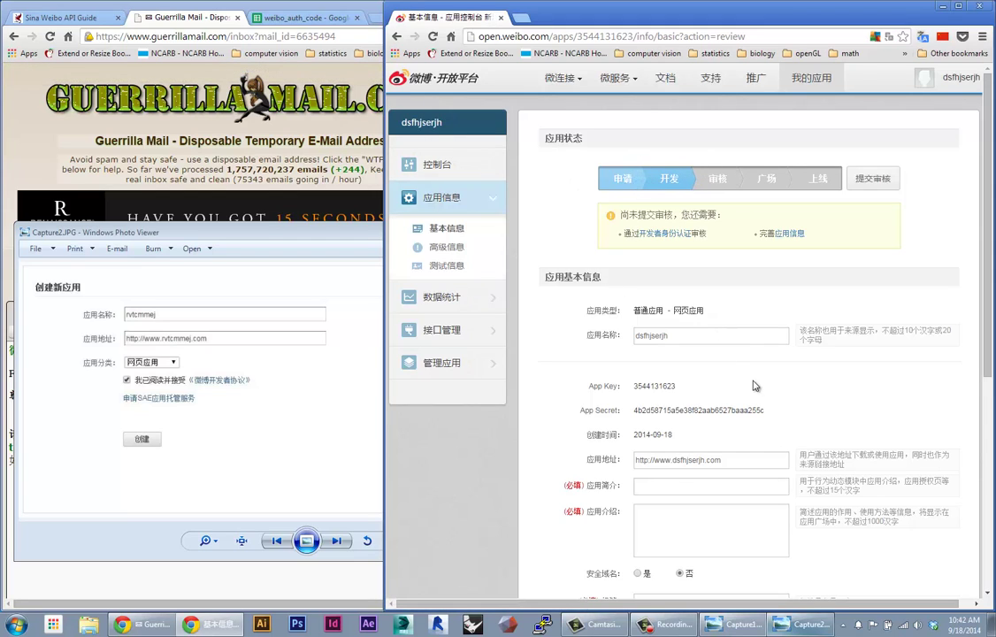
Scroll through the new app's basic info page
scroll(753, 385, down, 6)
scroll(678, 445, up, 3)
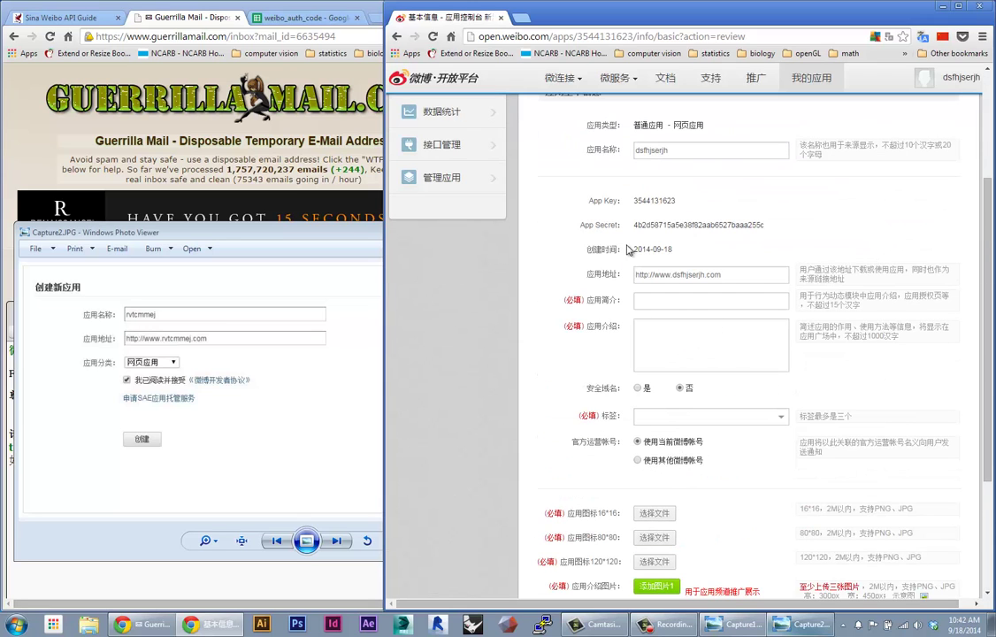
scroll(760, 416, down, 3)
scroll(707, 409, up, 3)
scroll(706, 410, down, 3)
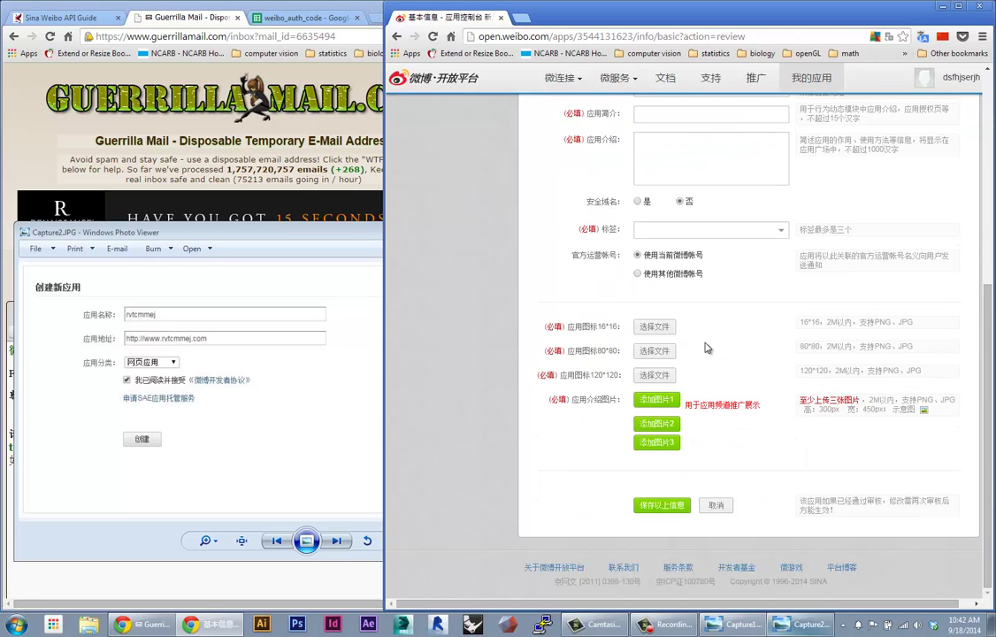
scroll(707, 345, up, 5)
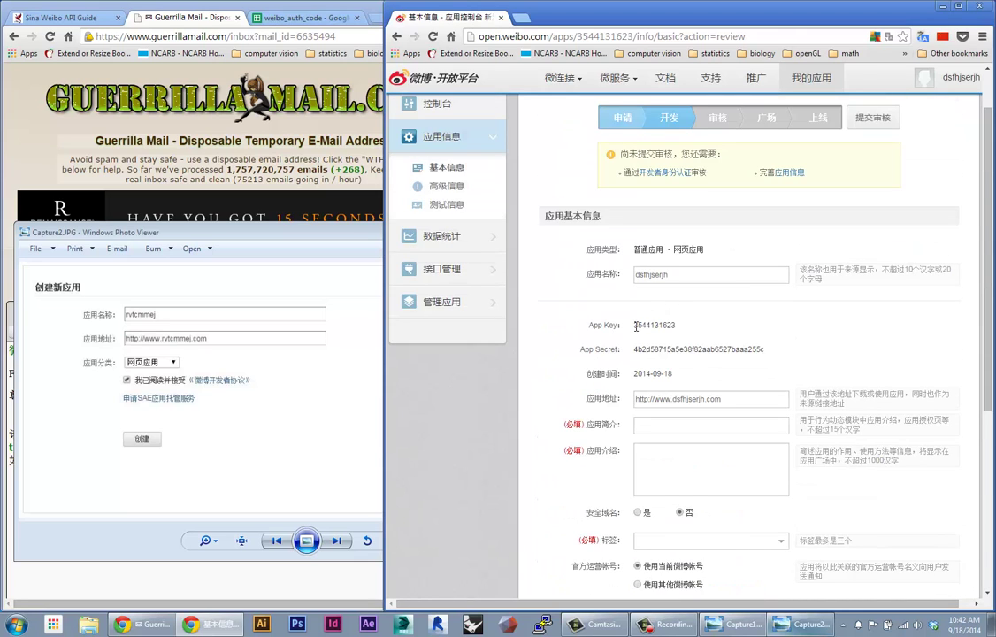
Select the App Key and App Secret values, then narrow the Weibo window to reveal the mail window
double_click(637, 327)
click(655, 326)
double_click(635, 325)
drag(635, 351, 785, 351)
click(781, 352)
scroll(687, 309, up, 2)
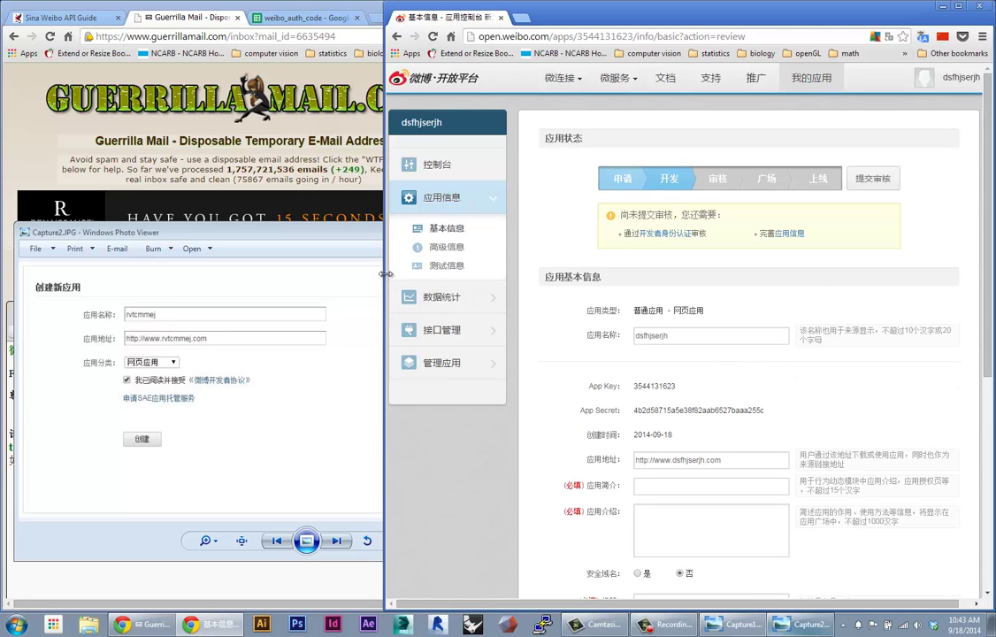
drag(384, 243, 484, 203)
Scroll the API Guide to section 3, then open the app's 高级信息 page and widen the console
click(466, 193)
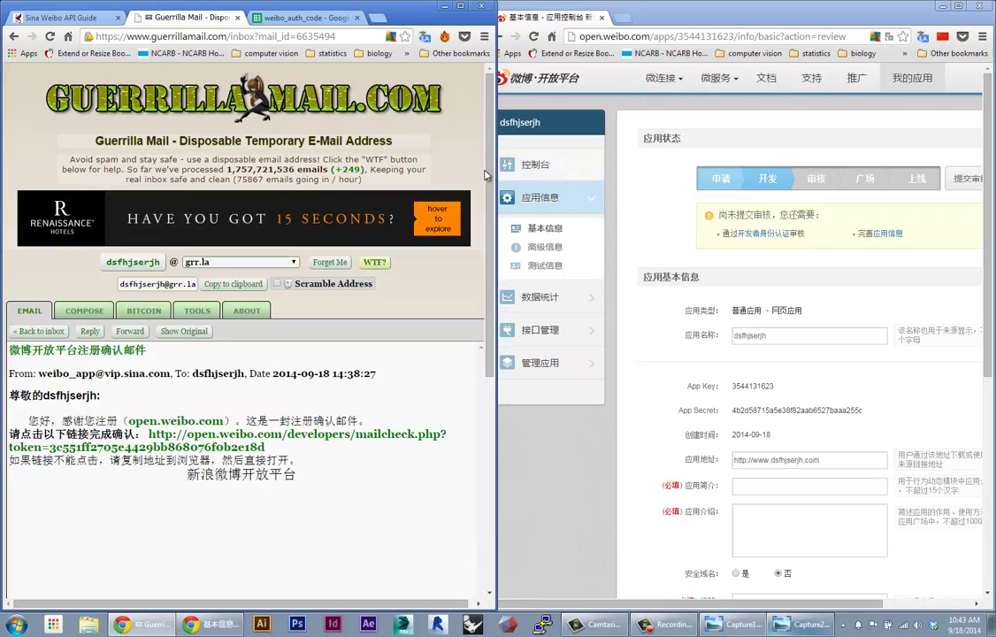
click(62, 22)
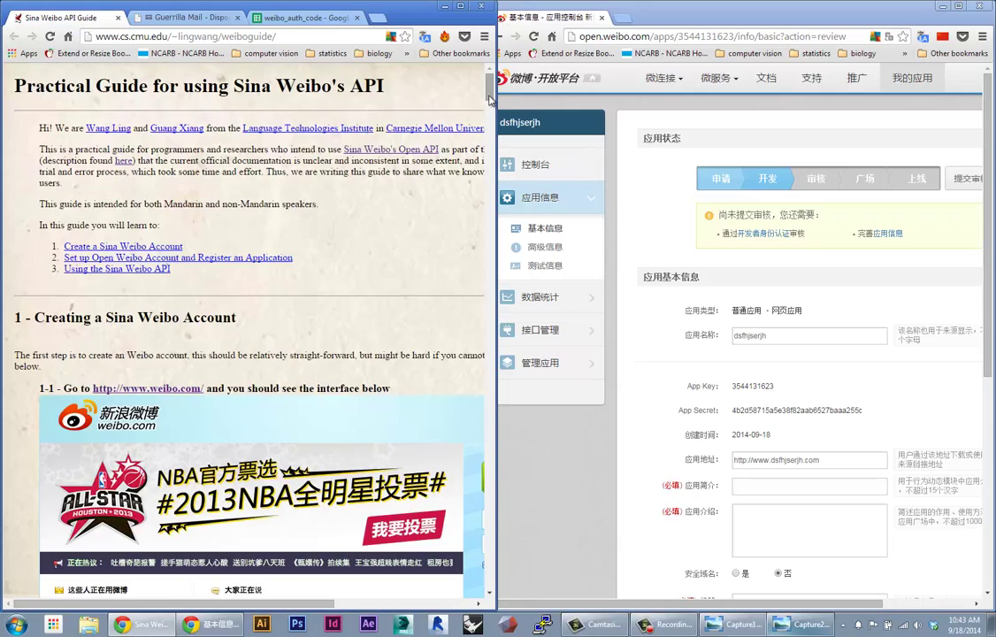
drag(485, 97, 484, 500)
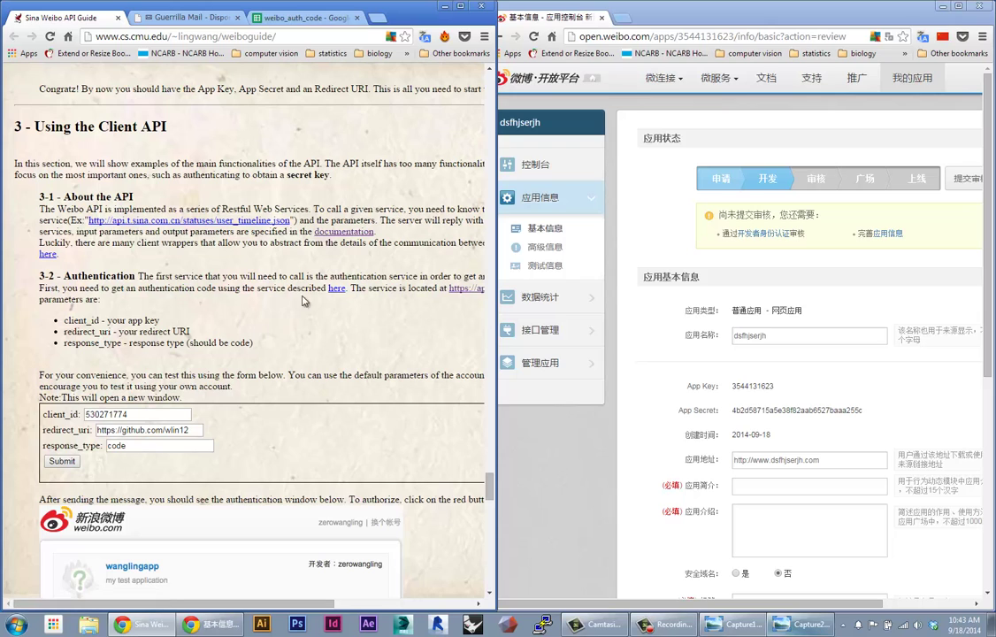
click(190, 16)
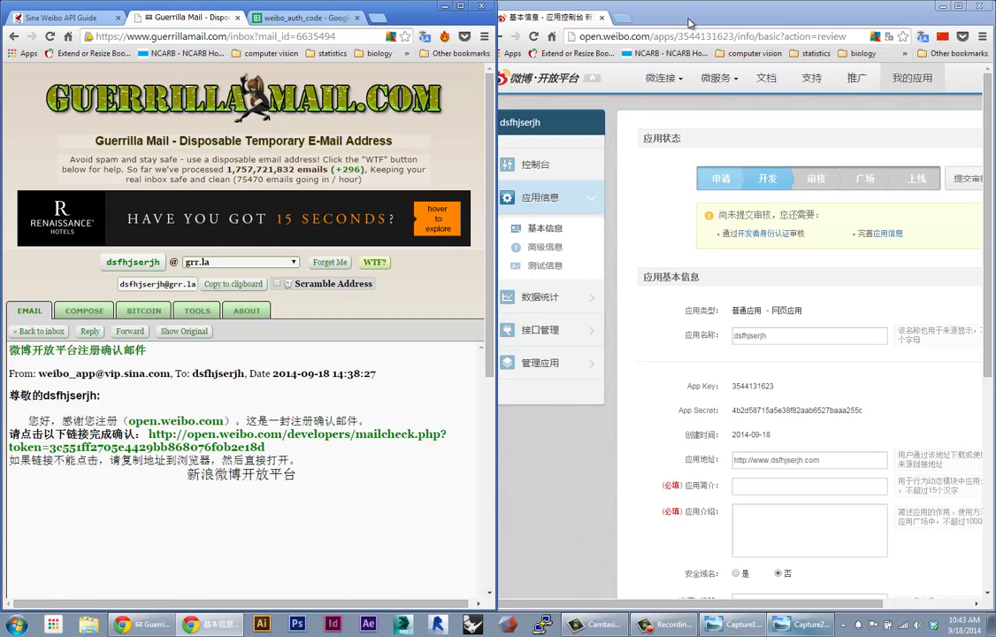
click(619, 140)
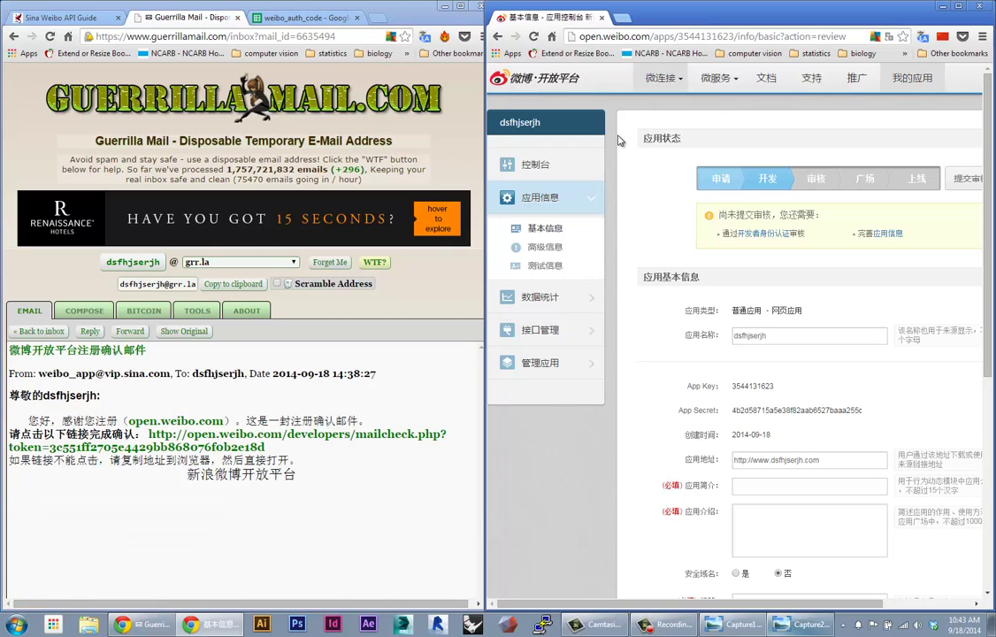
click(546, 254)
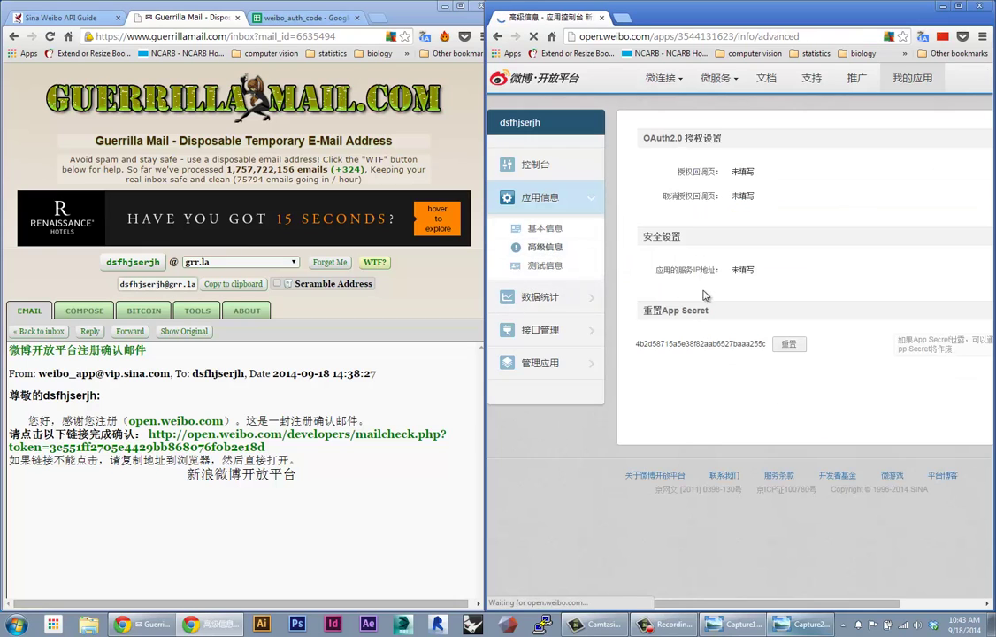
drag(485, 266, 383, 266)
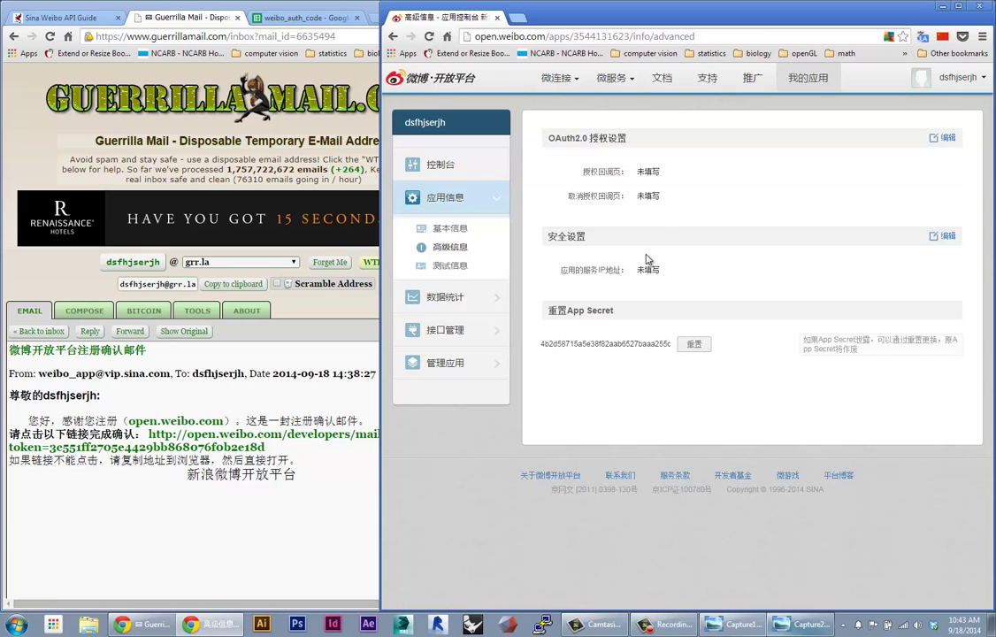
Edit the OAuth2.0 settings and copy the redirect_uri value from the API guide
click(943, 137)
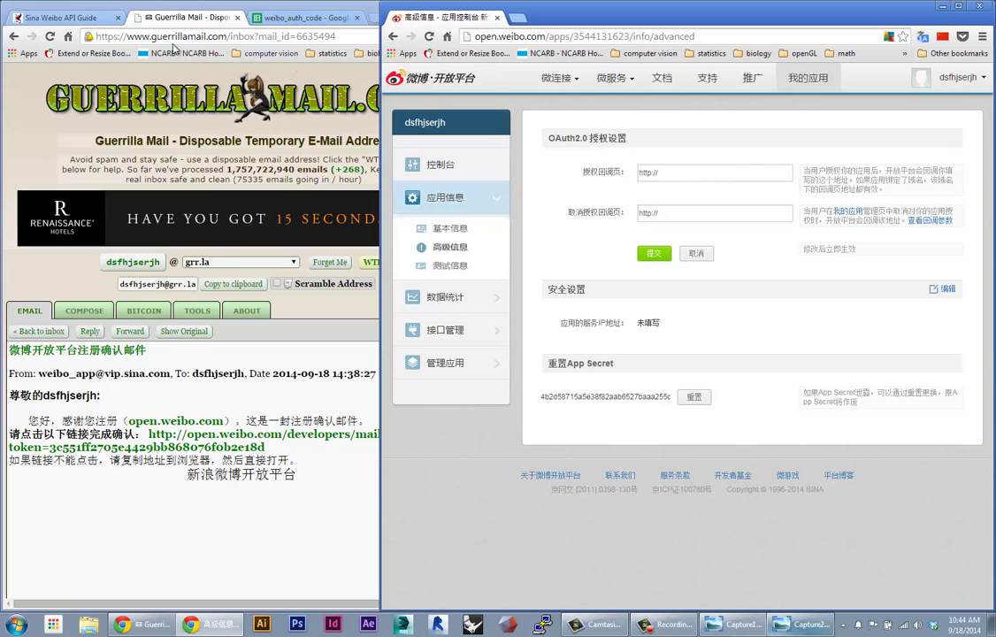
click(62, 17)
scroll(309, 350, up, 1)
scroll(309, 349, down, 3)
drag(202, 367, 80, 368)
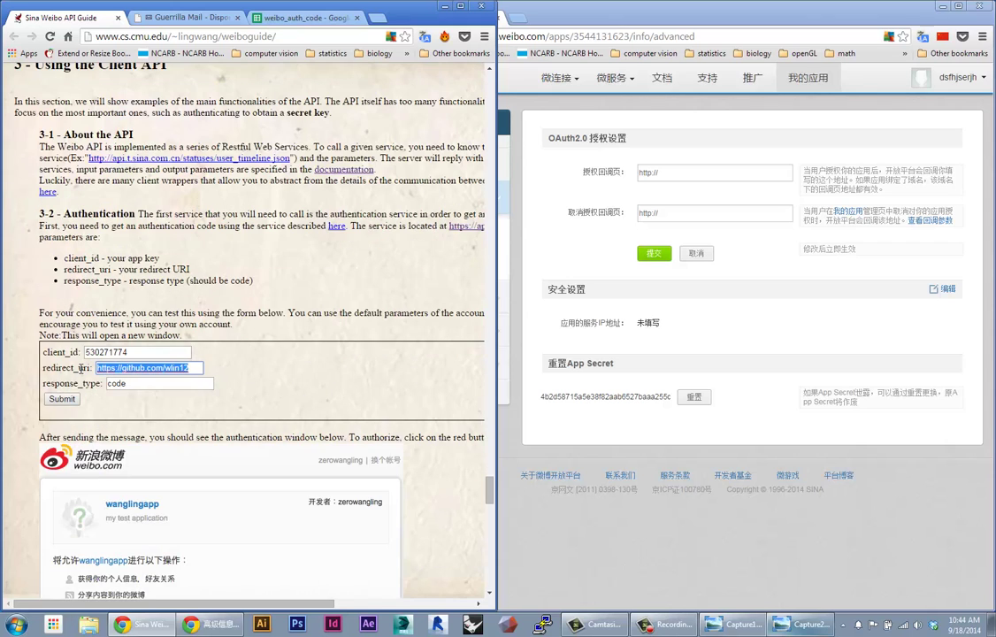
click(292, 347)
scroll(287, 341, up, 1)
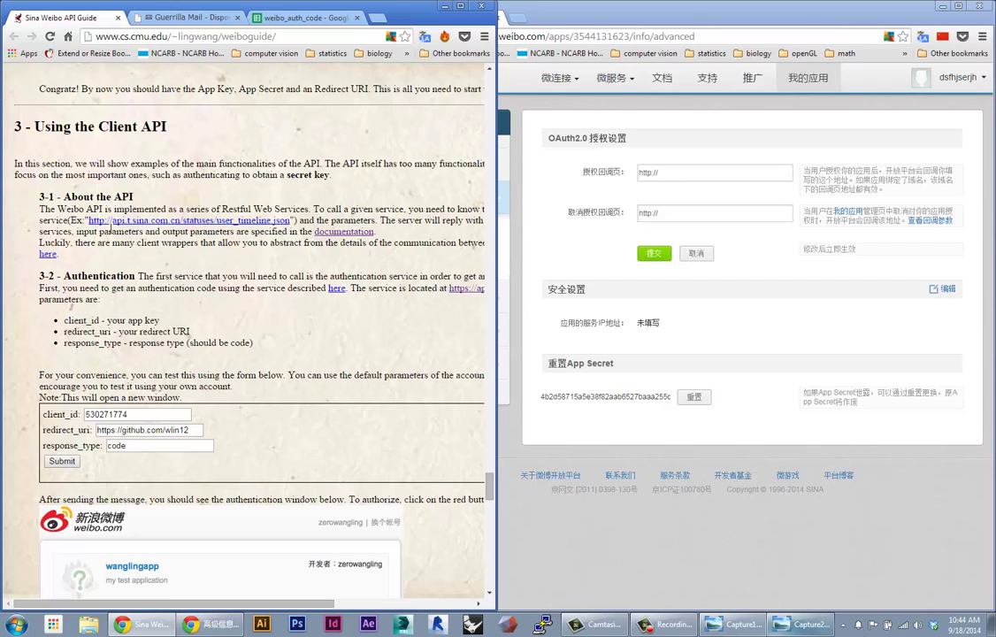
drag(189, 430, 56, 430)
key(ctrl+c)
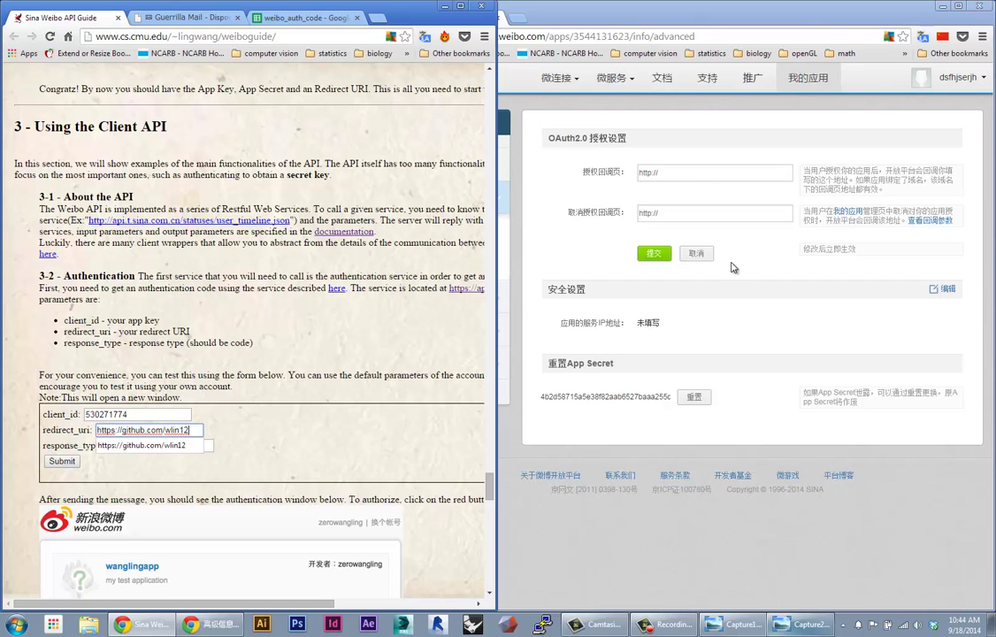
Paste the redirect URI into both callback fields and submit the OAuth2.0 settings
click(673, 173)
key(ctrl+v)
click(656, 212)
key(ctrl+v)
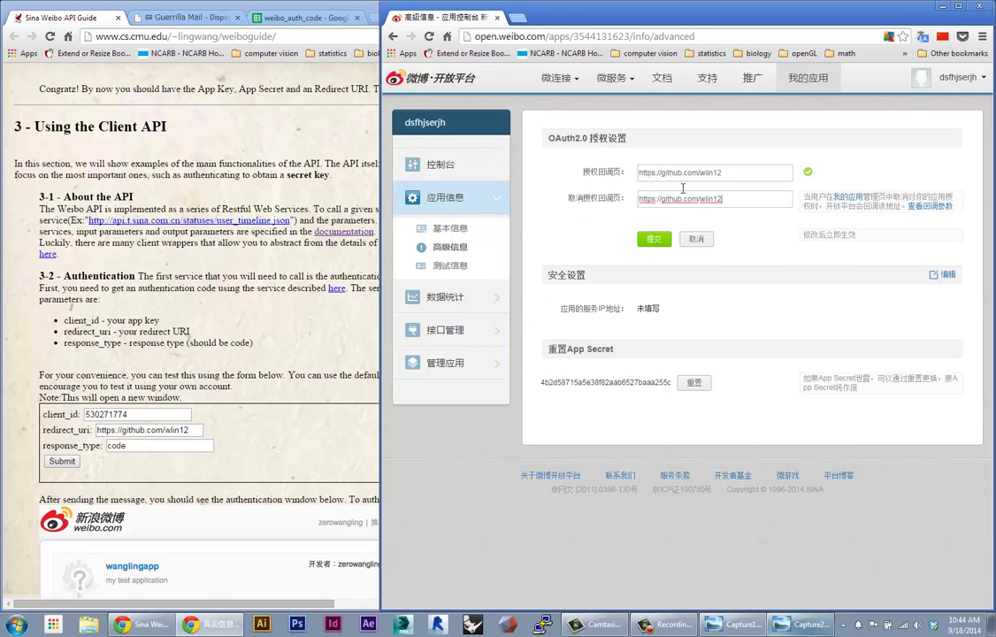
click(575, 212)
click(653, 233)
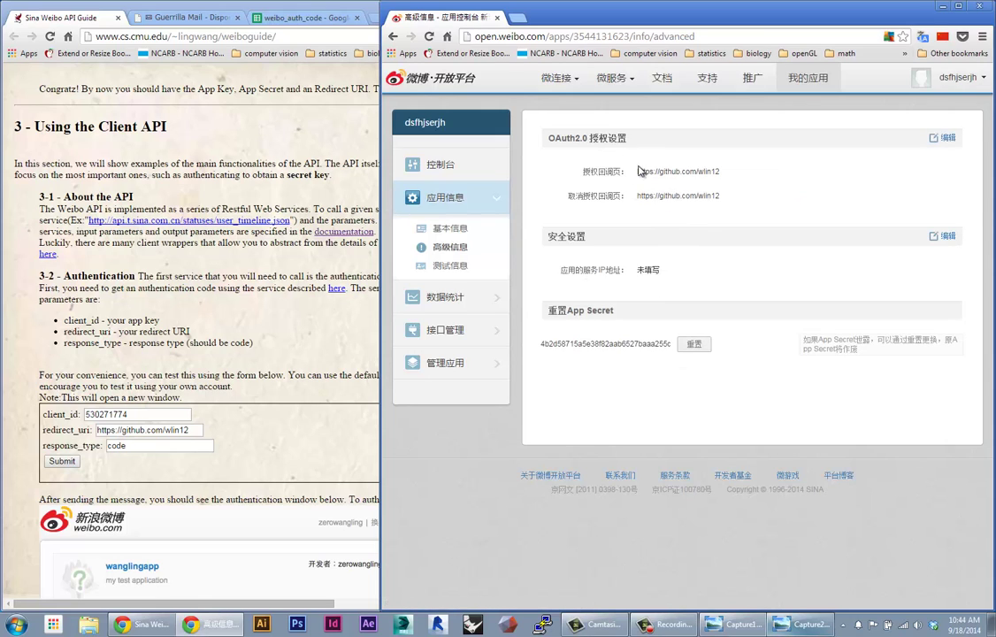
drag(637, 171, 608, 173)
click(726, 177)
Check the guide's default client_id, then reopen the app's Basic Info page in the Weibo console
key(super+Left)
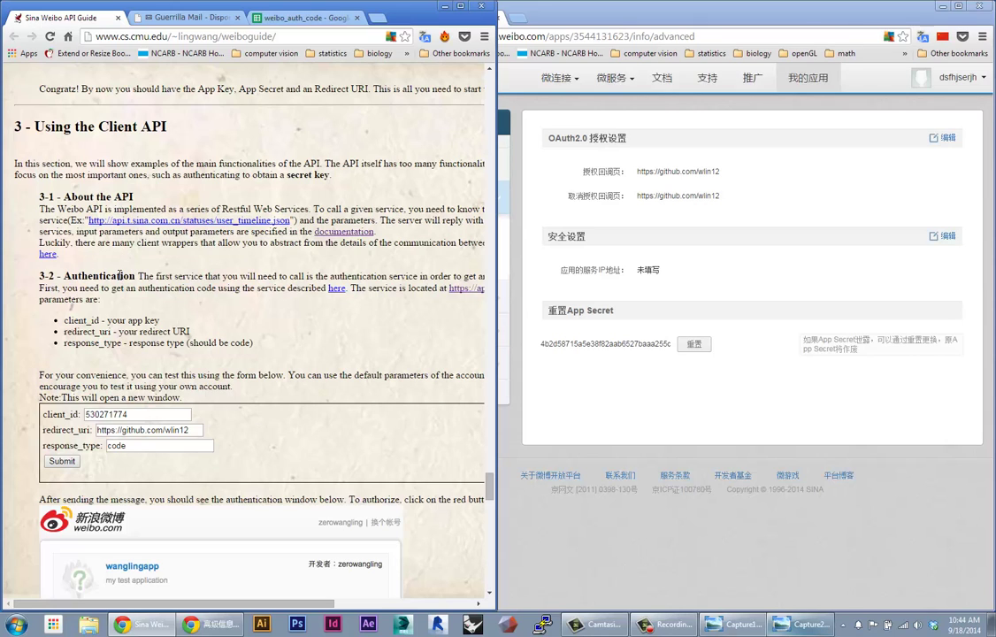
drag(137, 418, 78, 420)
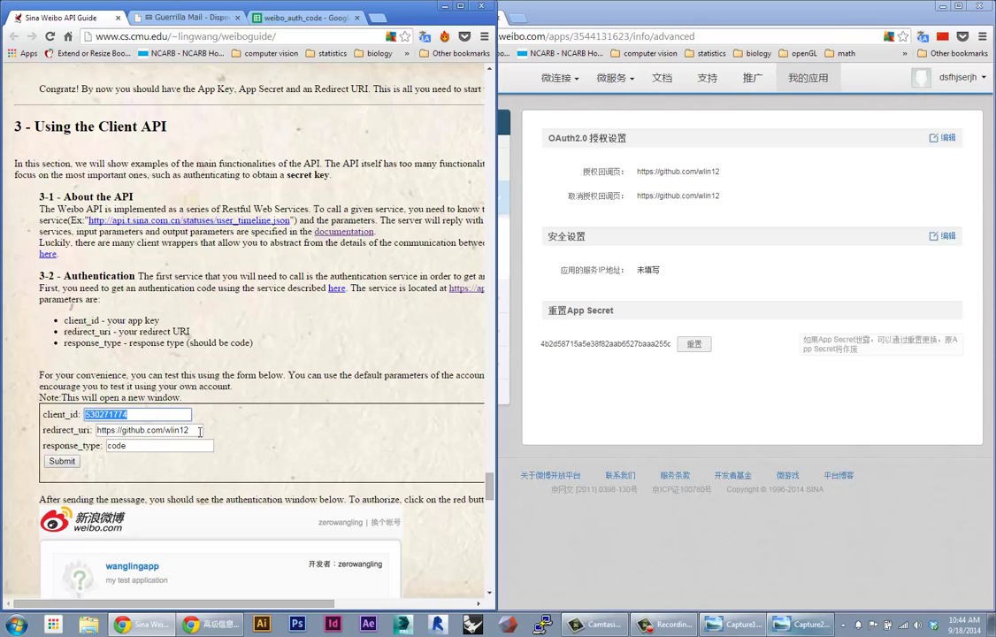
click(144, 414)
click(584, 379)
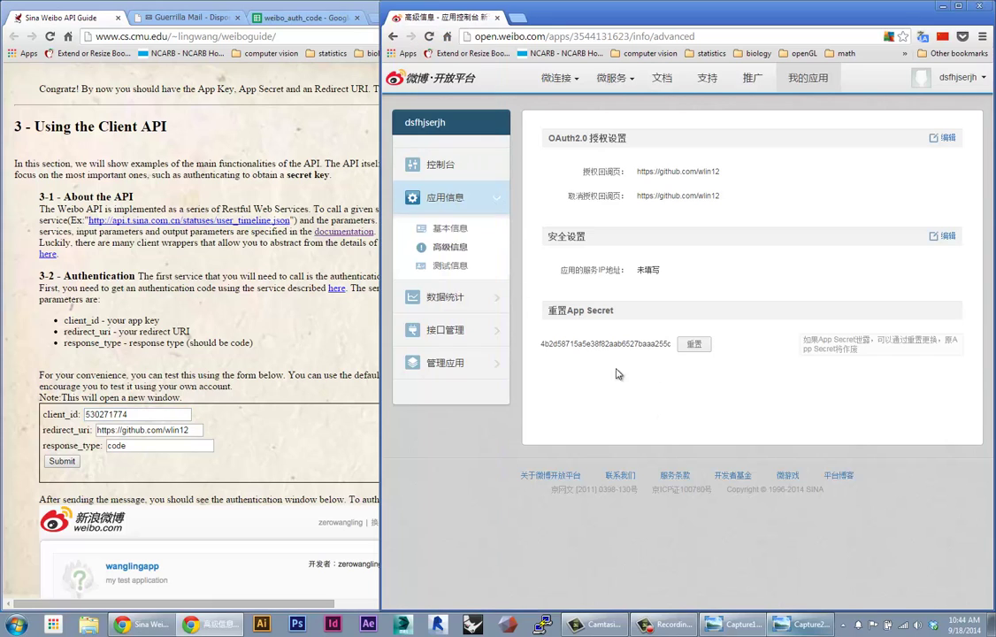
click(451, 232)
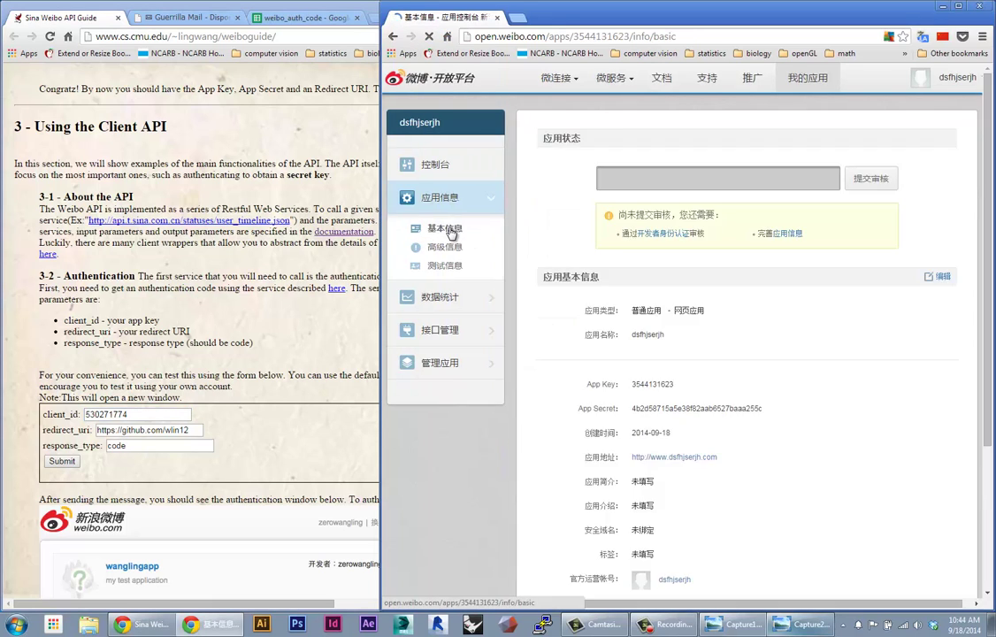
Copy the app's App Key from the Basic Info page
scroll(701, 323, down, 1)
scroll(701, 323, down, 2)
scroll(644, 345, up, 3)
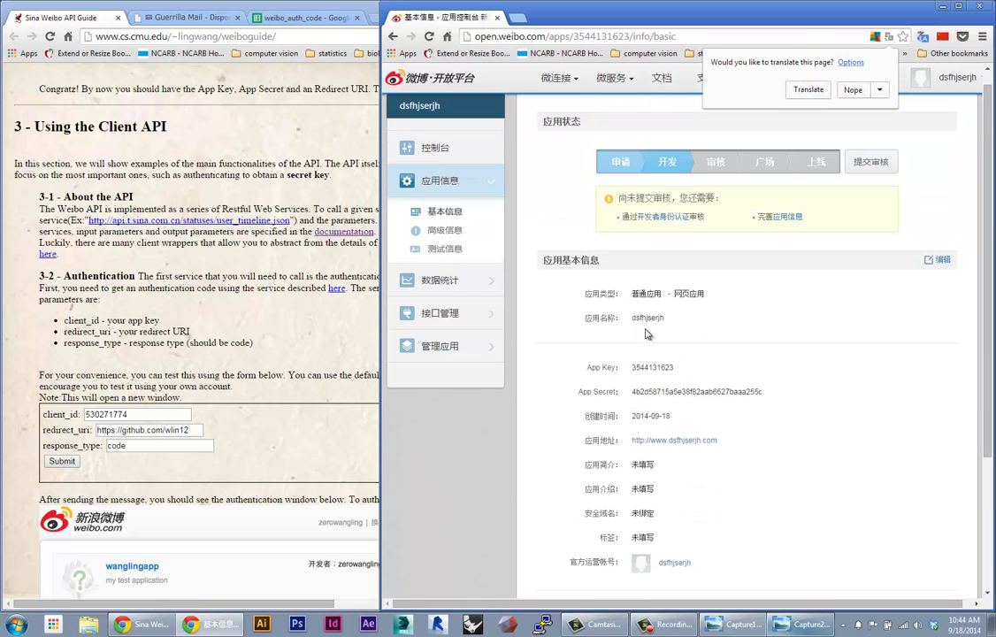
double_click(633, 367)
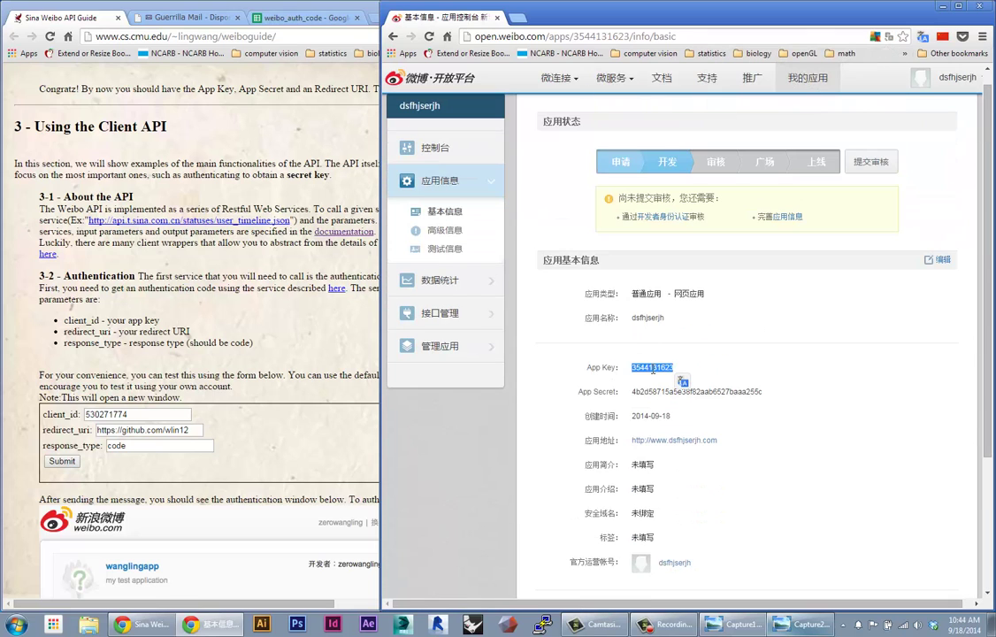
click(227, 429)
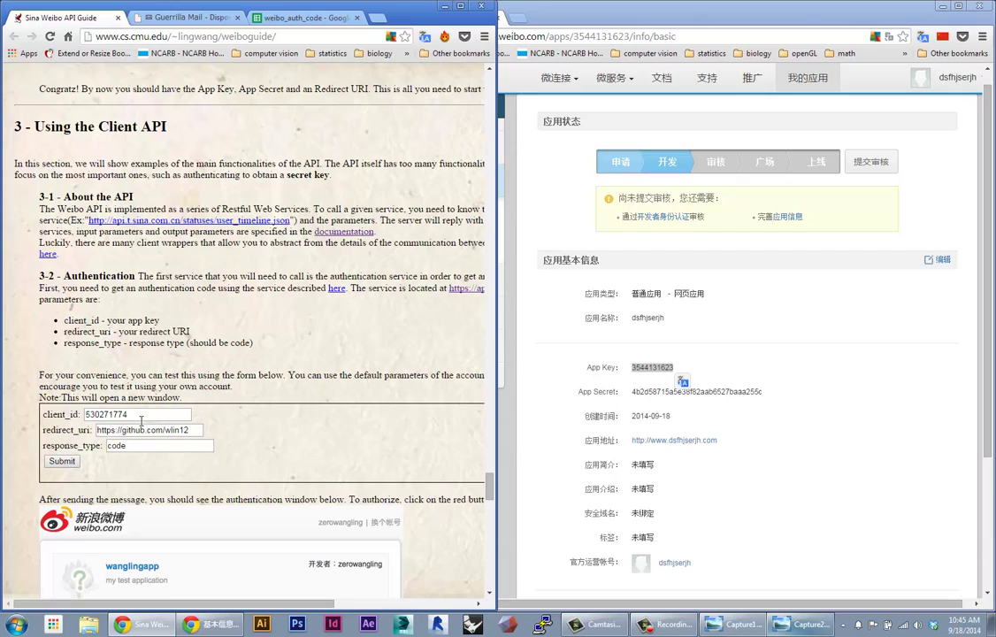
Paste the App Key over the default client_id in the guide's test form
click(141, 421)
drag(188, 430, 62, 414)
key(ctrl+v)
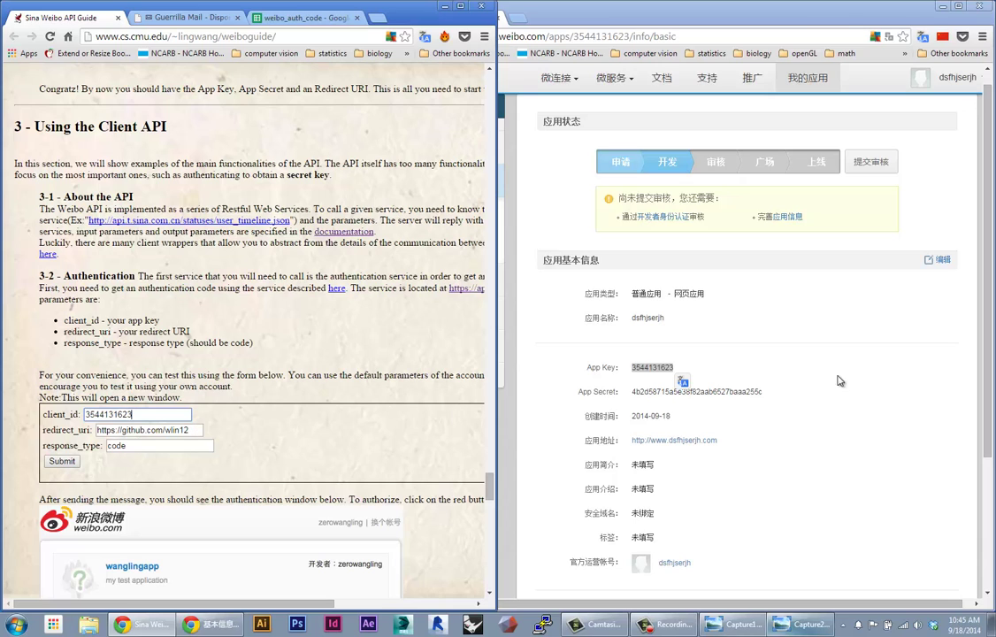
click(734, 336)
click(446, 232)
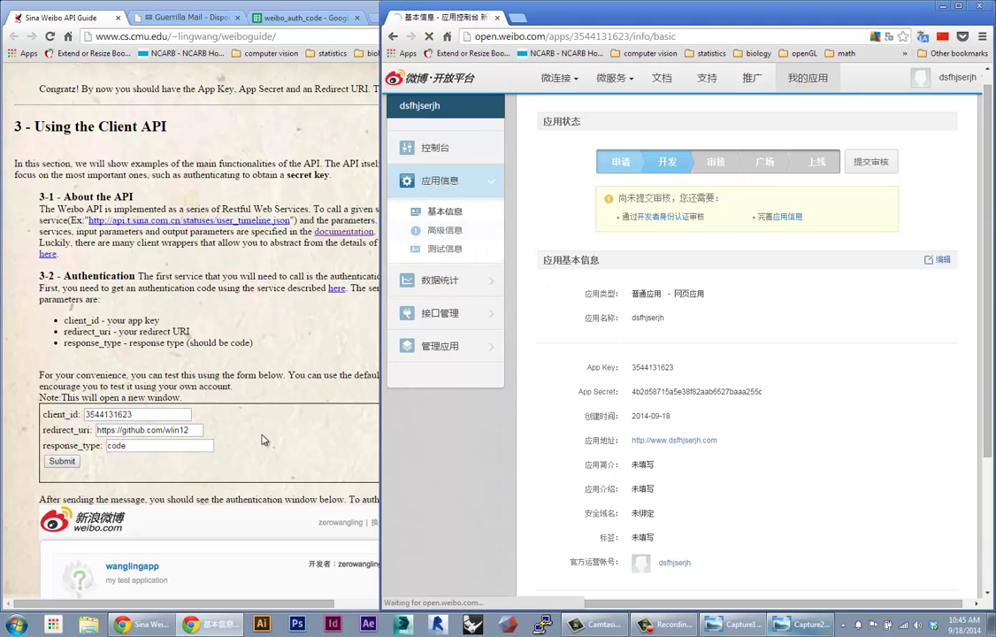
click(178, 433)
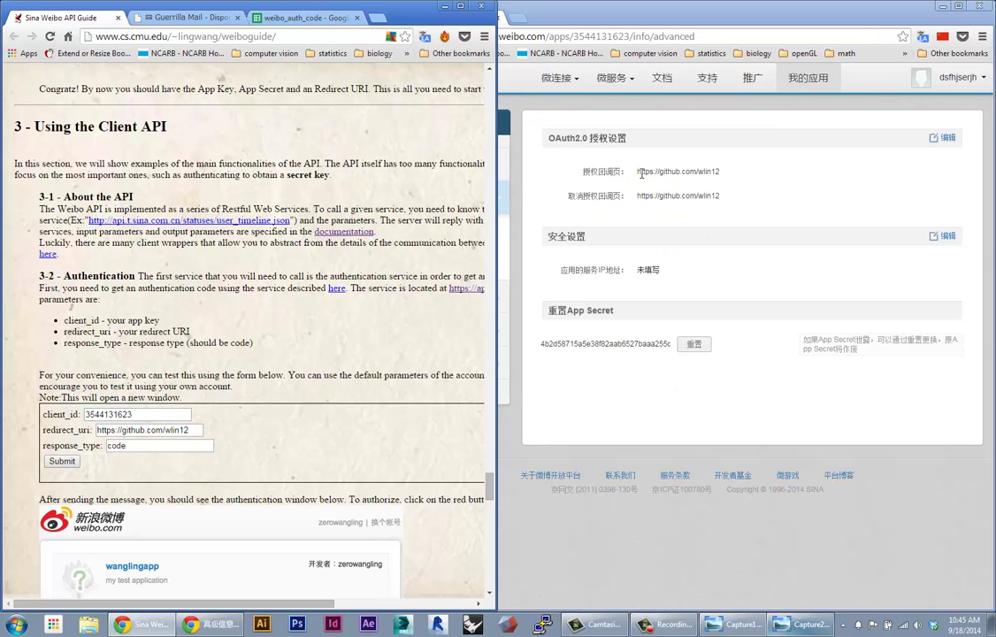
Submit the authorization form, grant access, and select the returned code in the GitHub redirect URL
click(62, 466)
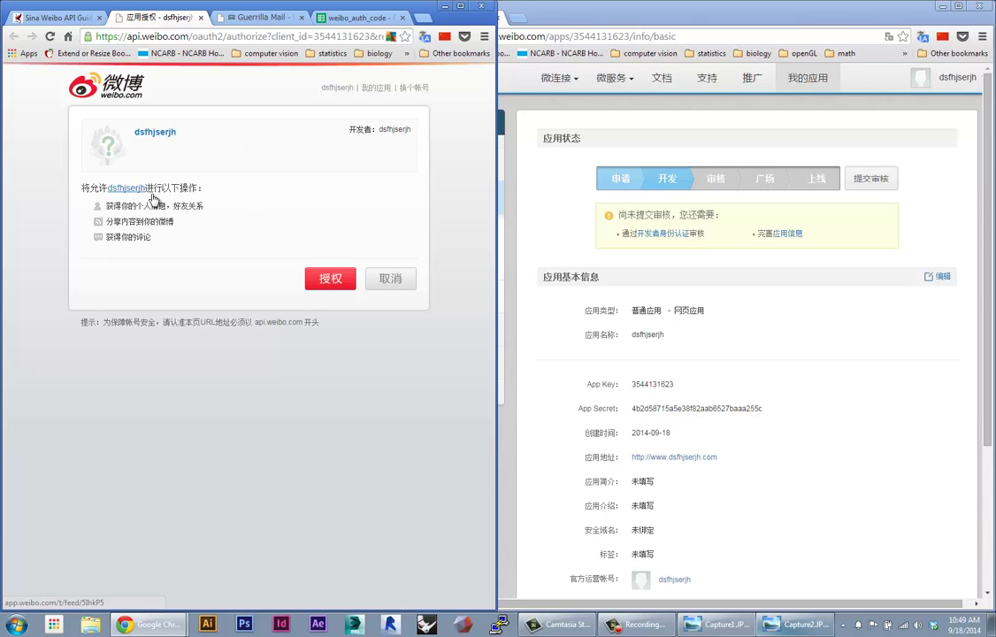
click(325, 279)
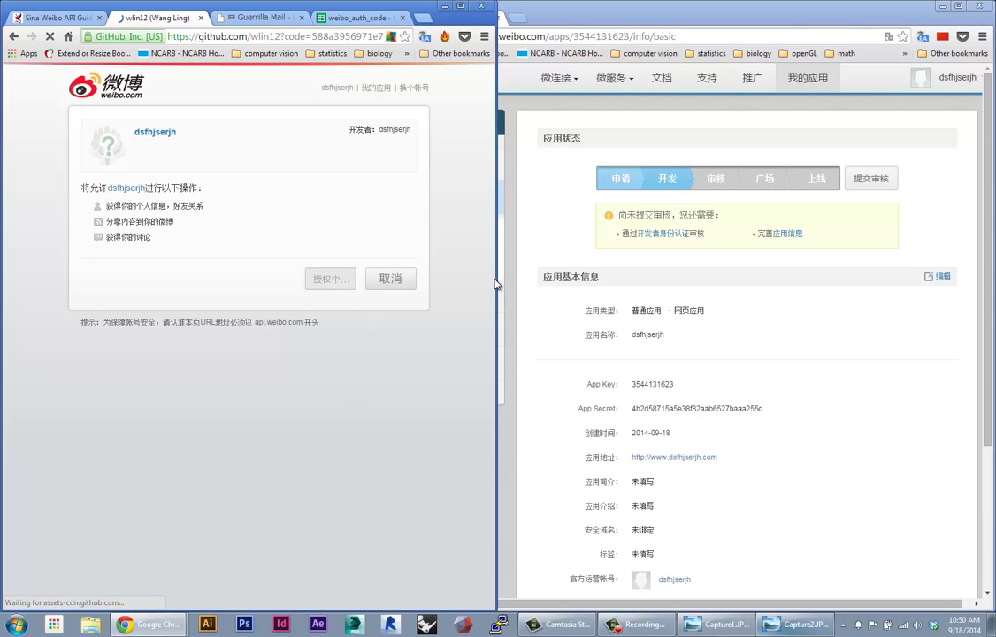
drag(495, 277, 674, 296)
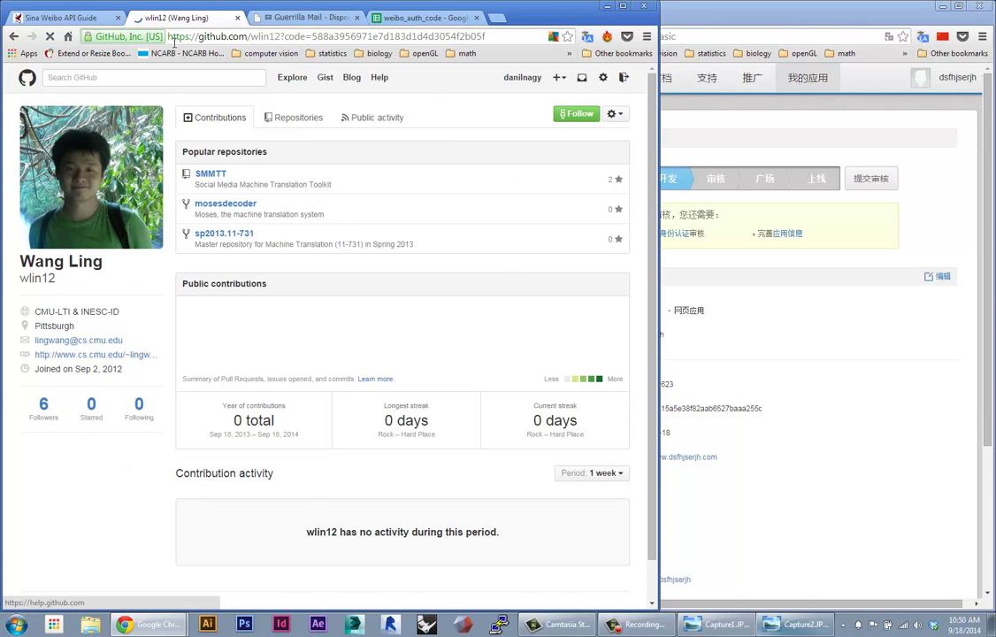
click(204, 36)
click(282, 36)
drag(321, 36, 491, 43)
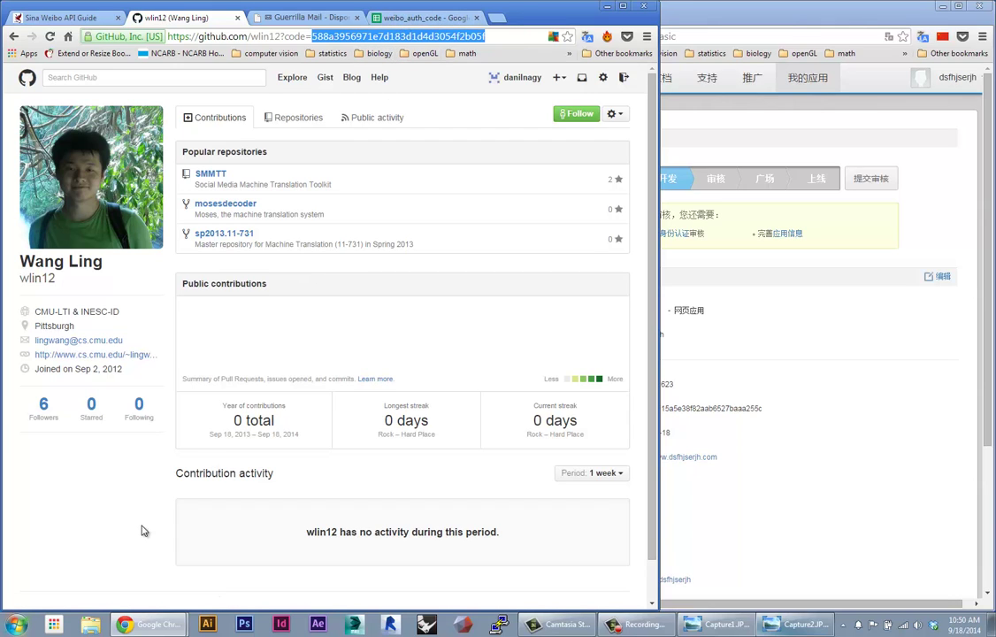
Paste the authorization code into a new Notepad note moved to the right side
key(super)
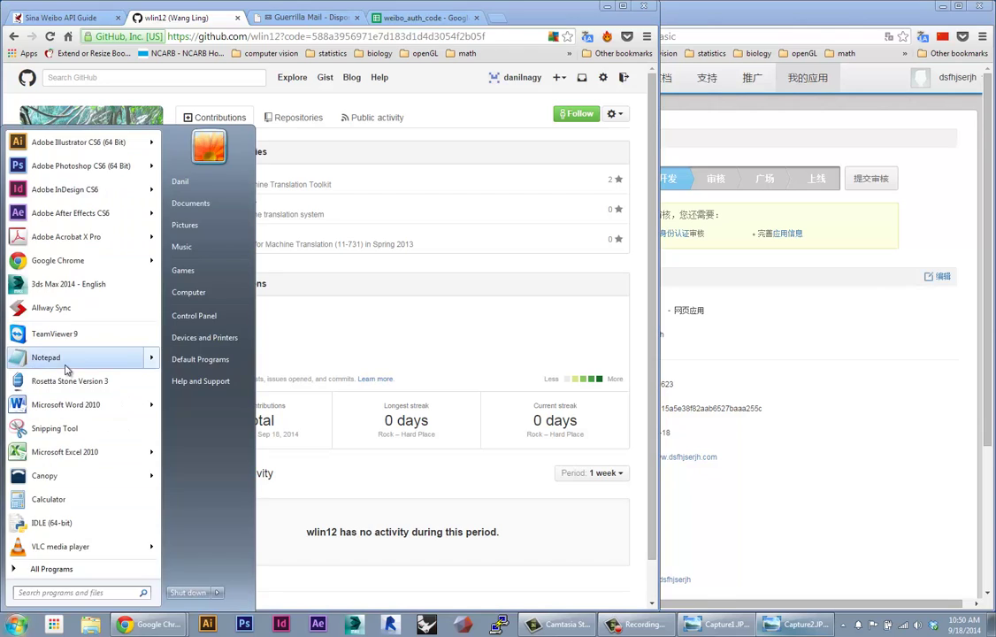
click(65, 368)
drag(353, 86, 845, 67)
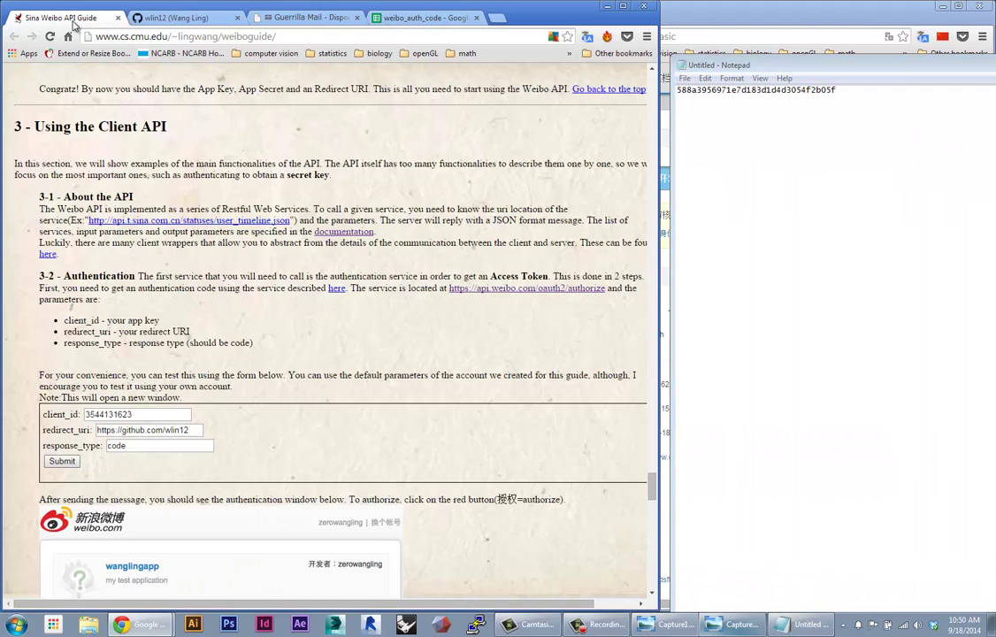
Scroll the guide to the access-token form and select its default client_id value
scroll(215, 485, down, 5)
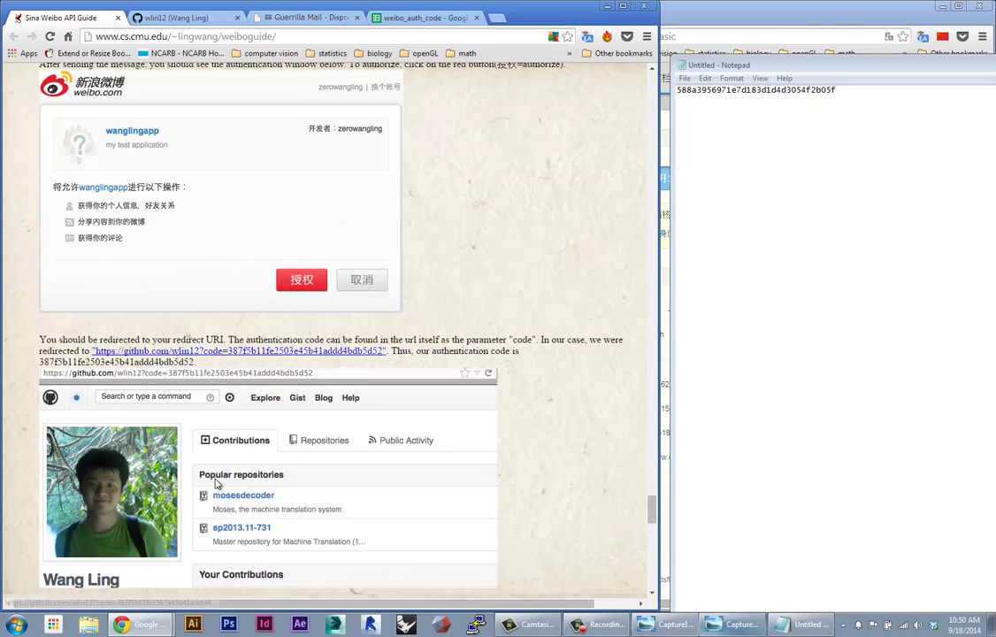
scroll(215, 485, down, 2)
scroll(214, 485, down, 2)
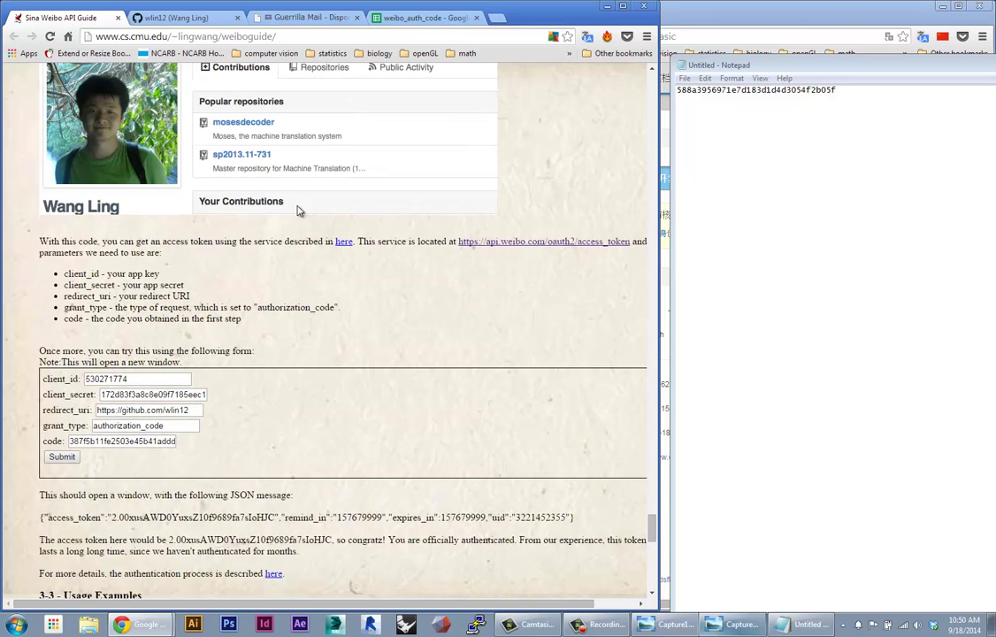
click(139, 379)
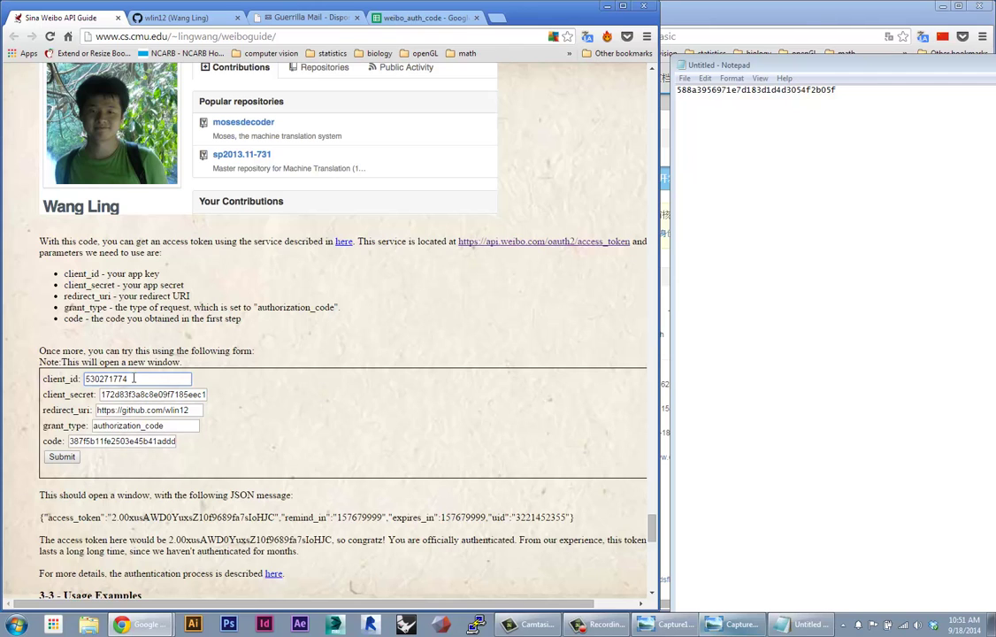
drag(136, 379, 86, 380)
scroll(173, 351, up, 10)
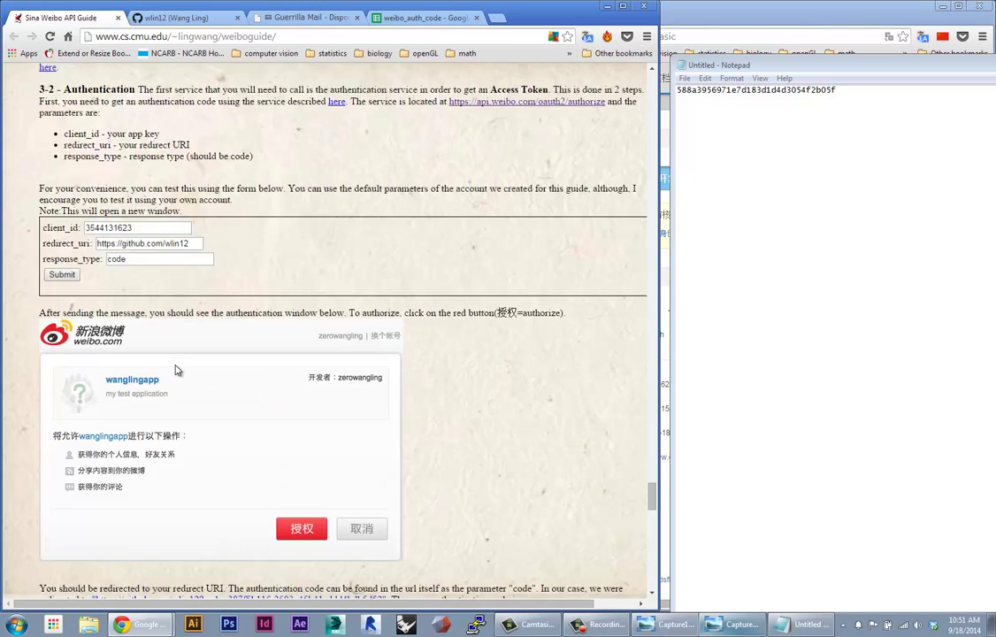
drag(71, 352, 80, 352)
key(ctrl+c)
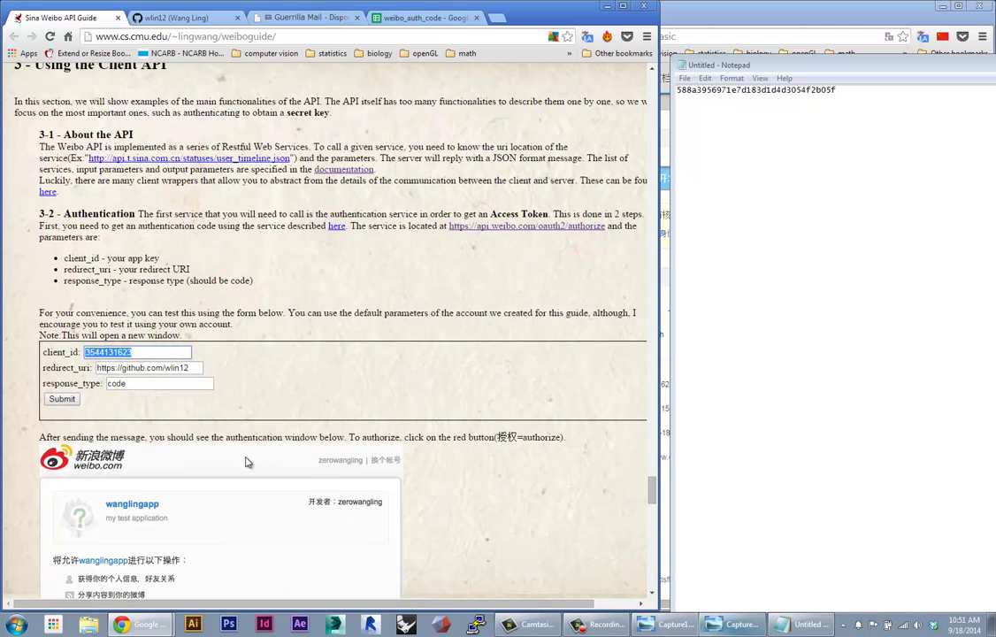
scroll(218, 402, down, 10)
Fill the access-token form's client_id with the App Key and client_secret with the App Secret
double_click(139, 442)
key(ctrl+v)
click(183, 459)
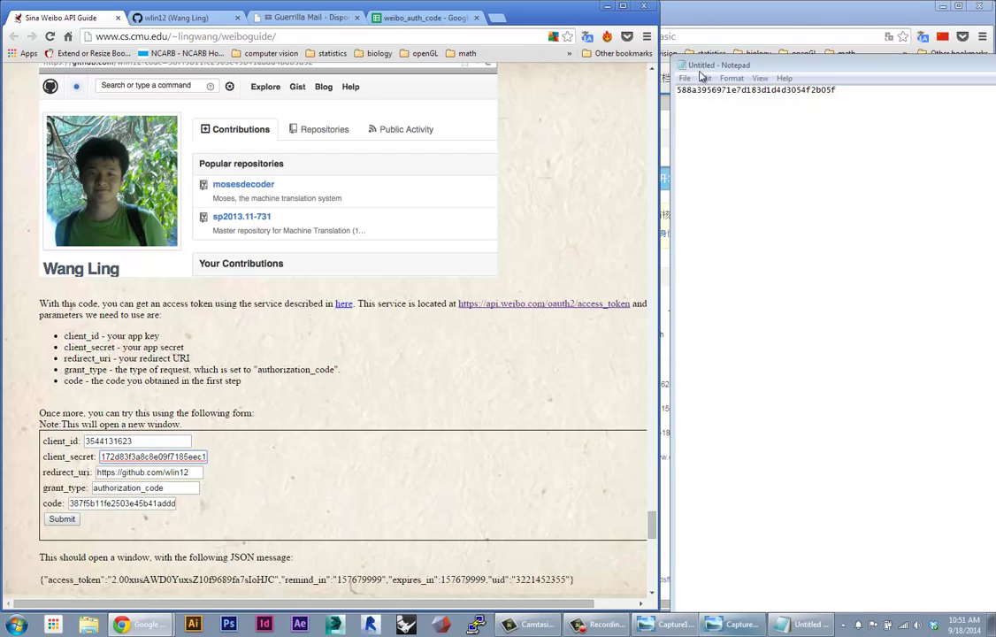
click(664, 141)
scroll(669, 393, down, 3)
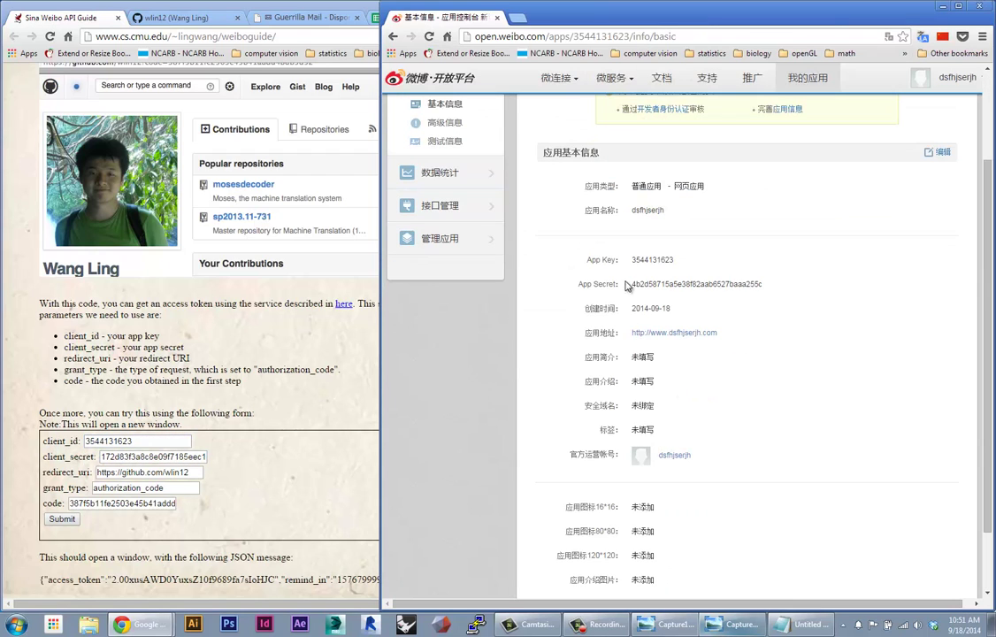
drag(630, 283, 773, 281)
key(ctrl+c)
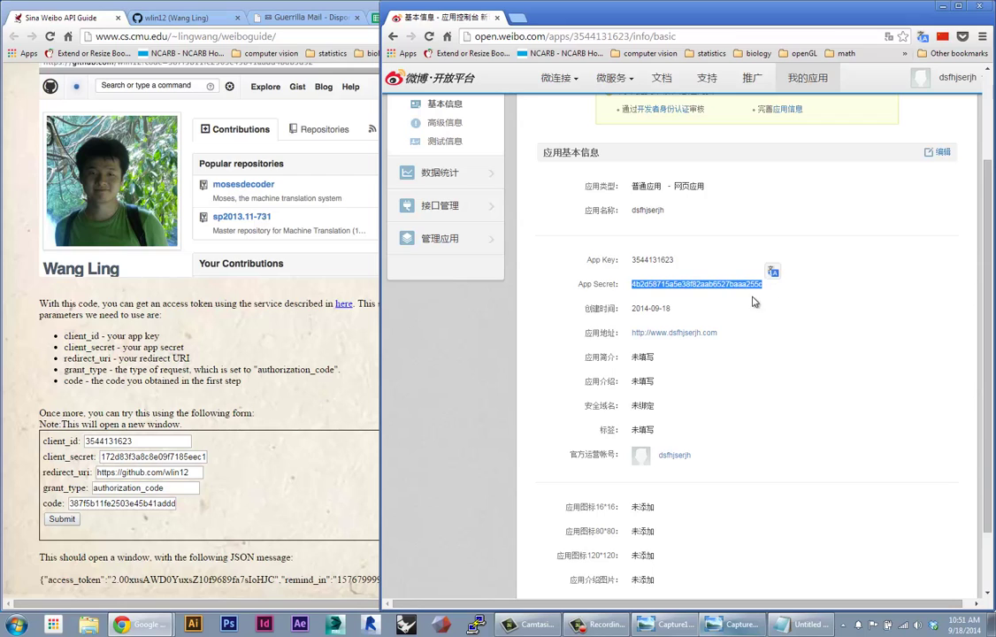
scroll(658, 208, up, 3)
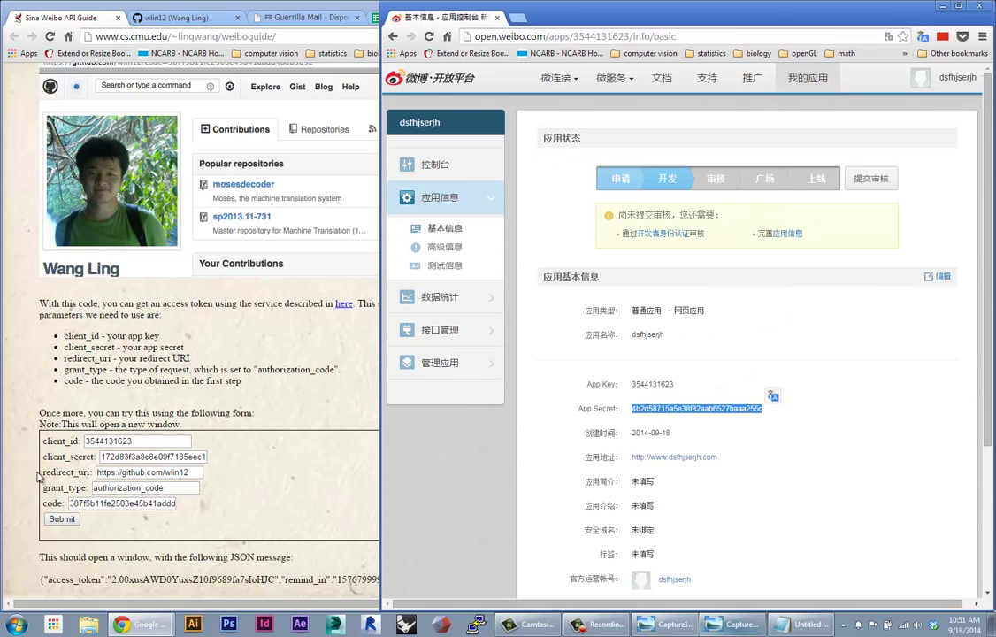
double_click(125, 457)
key(ctrl+v)
Paste the new authorization code from Notepad into the code field and submit the form
click(157, 474)
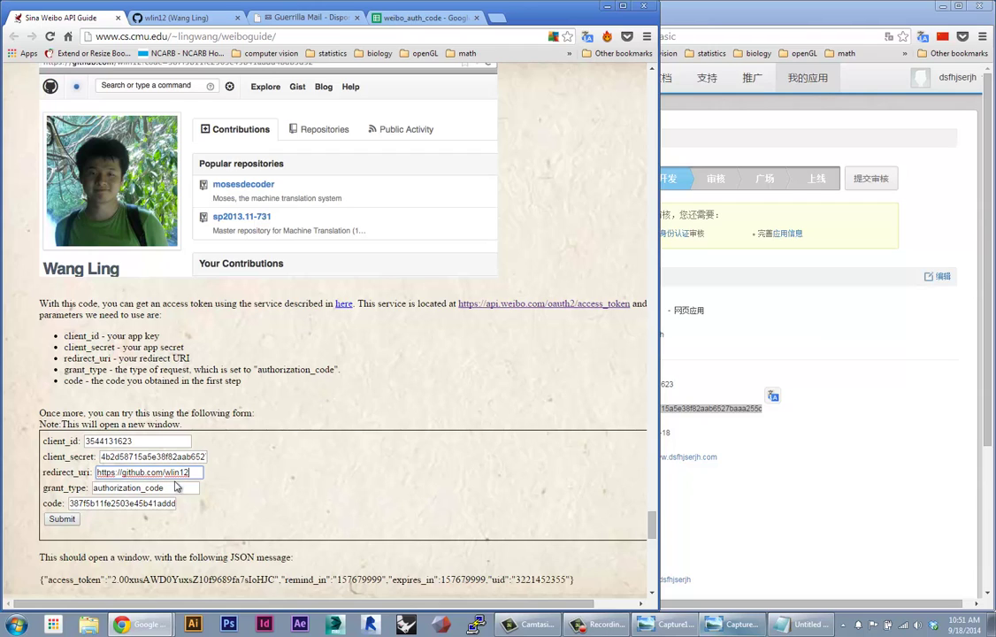
drag(194, 474, 134, 475)
click(184, 559)
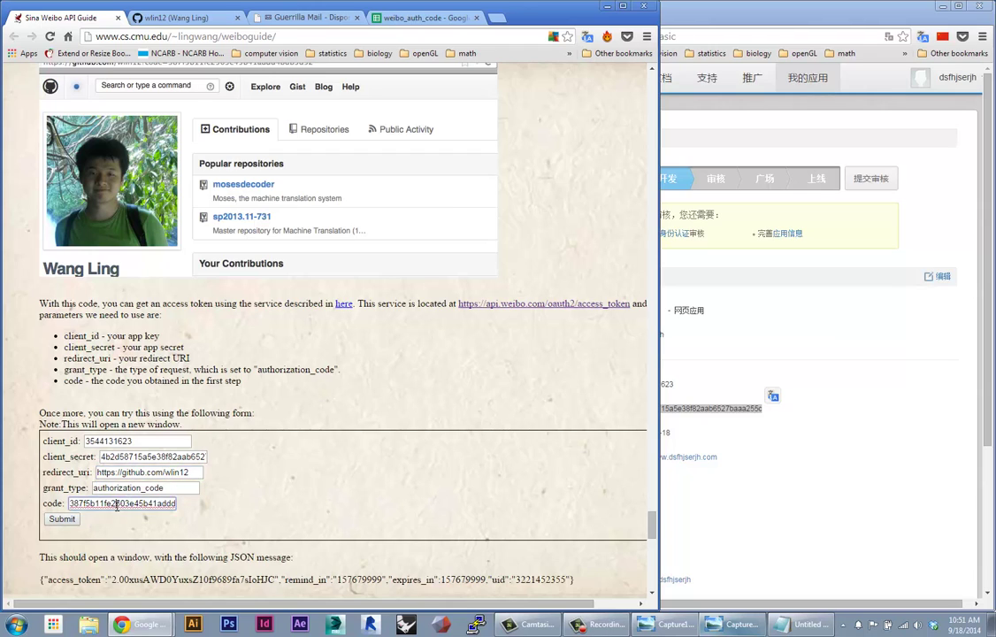
click(805, 625)
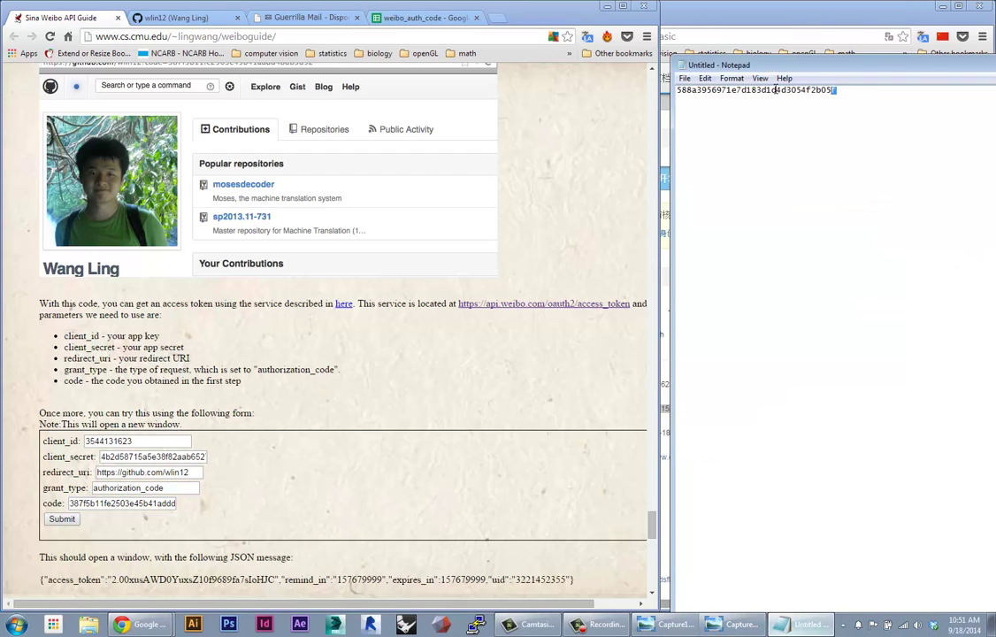
double_click(732, 89)
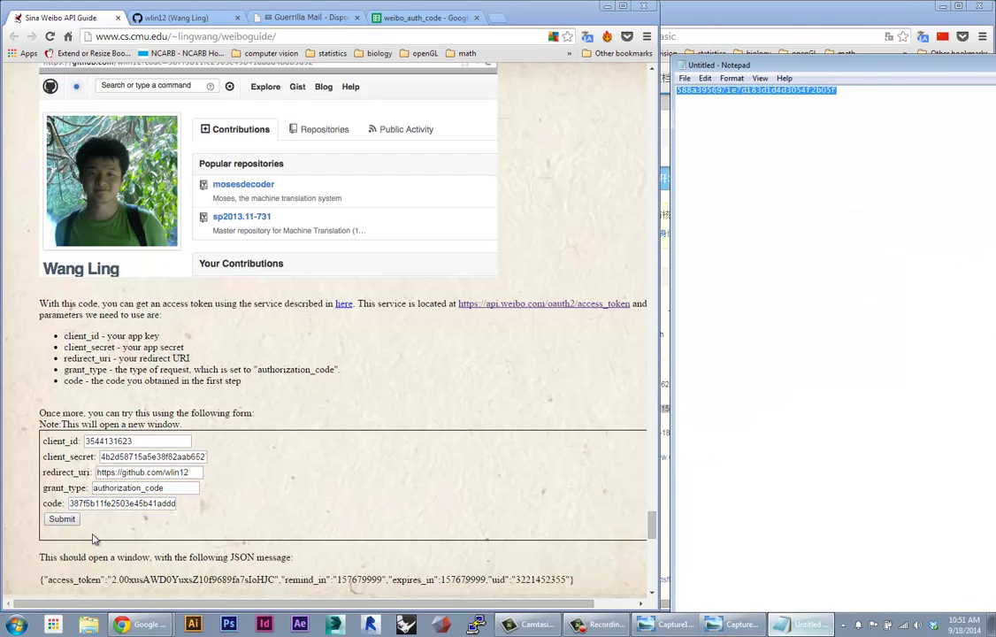
double_click(133, 503)
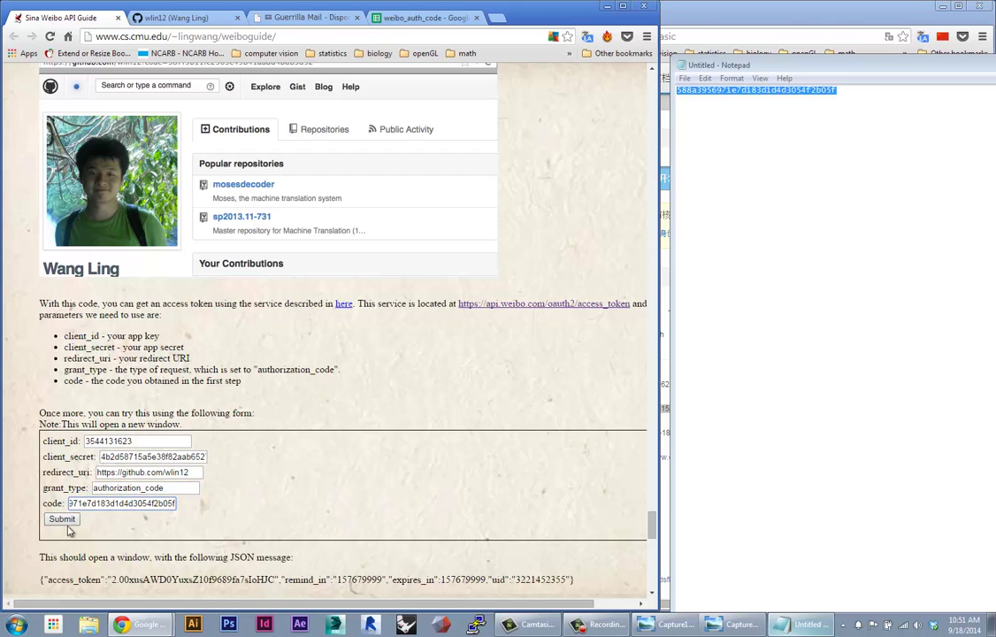
click(62, 518)
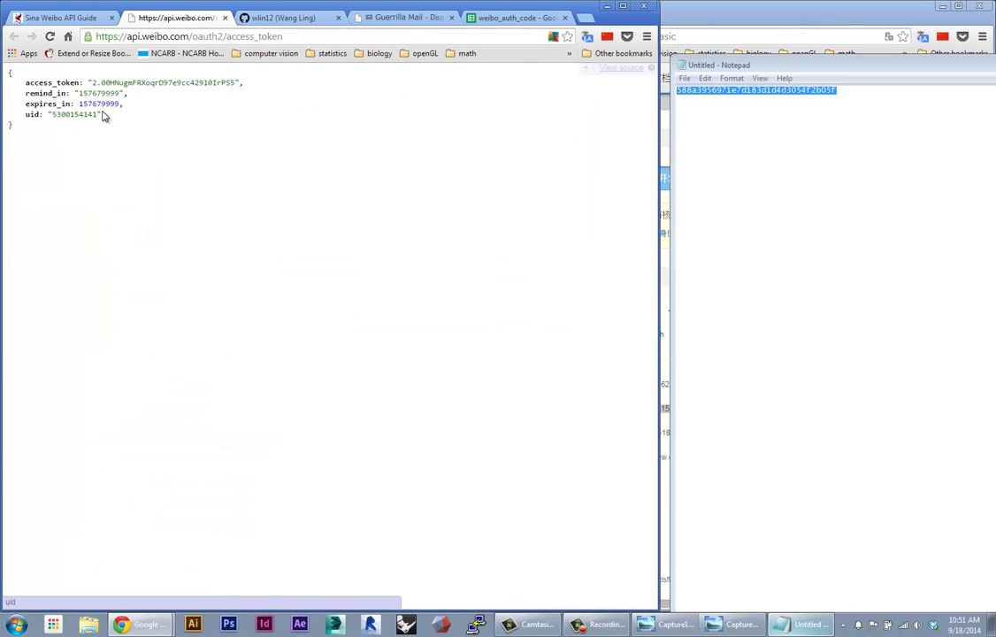
Copy the access_token value from the JSON reply onto a new Notepad line
key(ctrl+a)
click(109, 119)
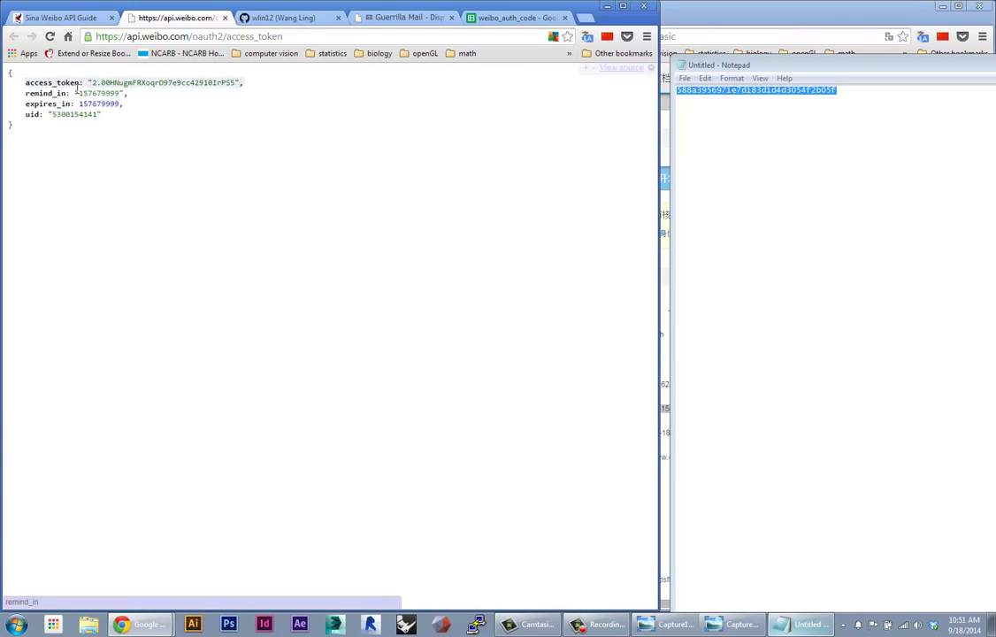
drag(92, 82, 242, 82)
key(ctrl+c)
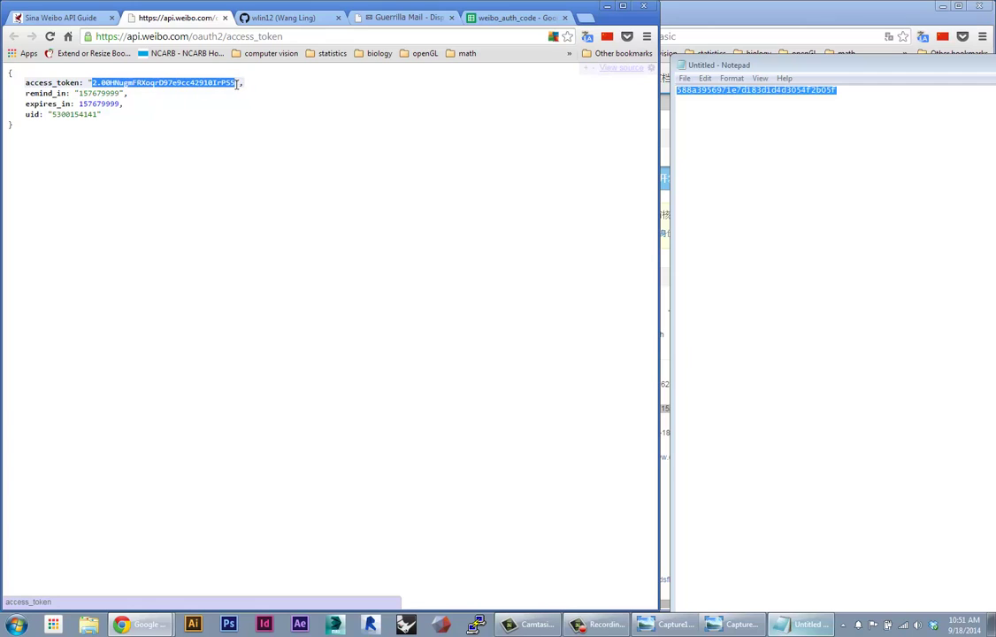
click(769, 144)
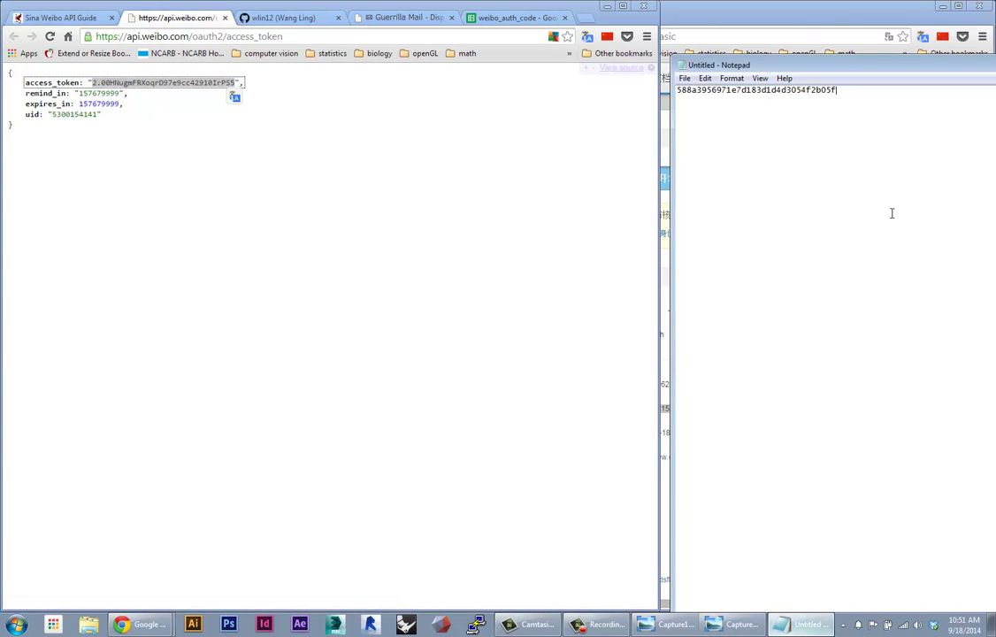
key(Return)
key(ctrl+v)
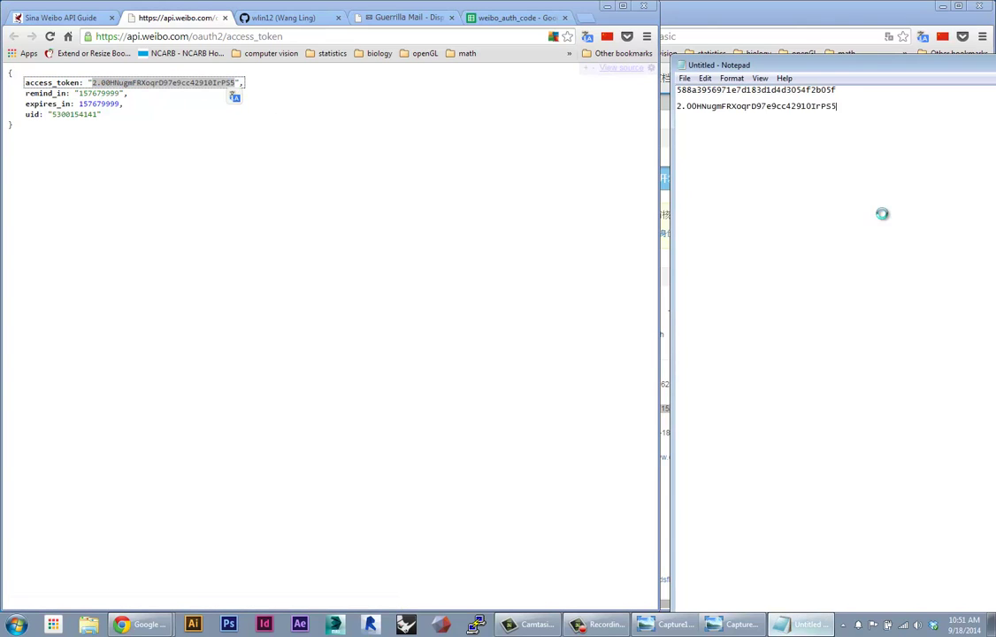
Copy the uid value onto a new line beneath the token in Notepad
click(348, 173)
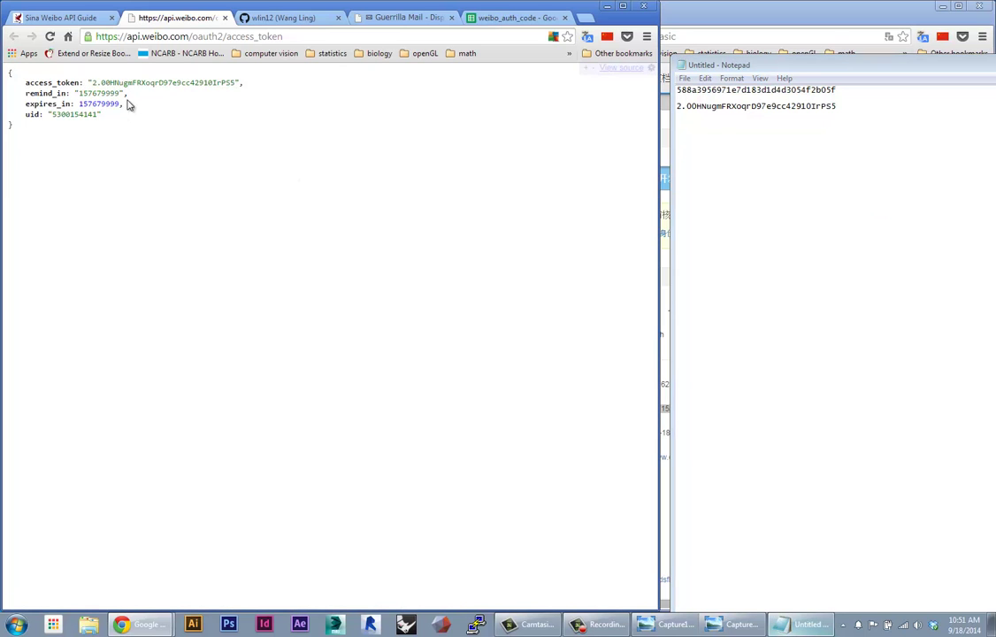
drag(53, 111, 97, 104)
double_click(76, 114)
click(839, 217)
key(Return)
key(ctrl+v)
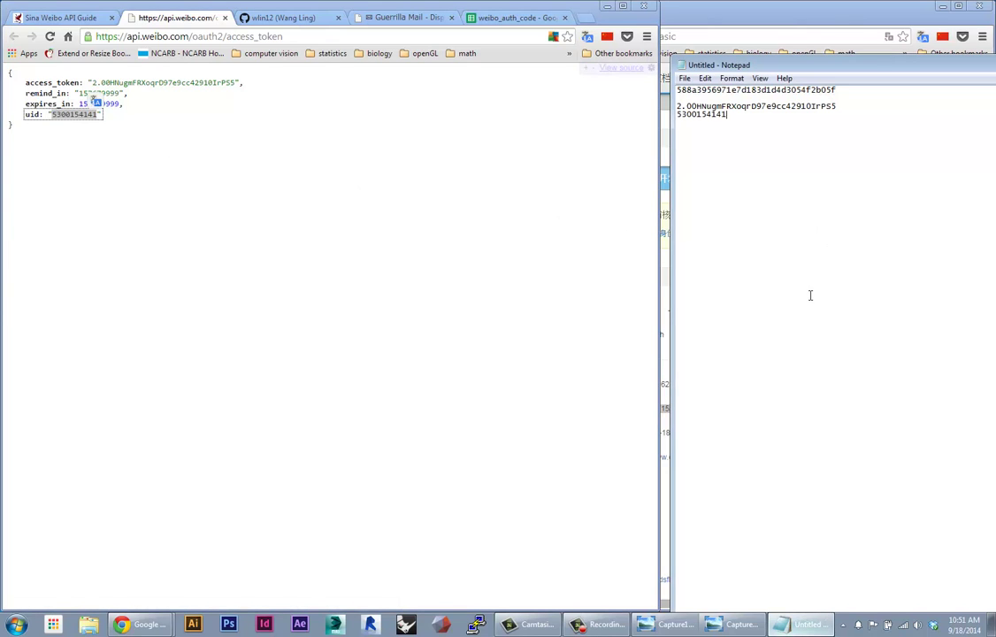
click(147, 178)
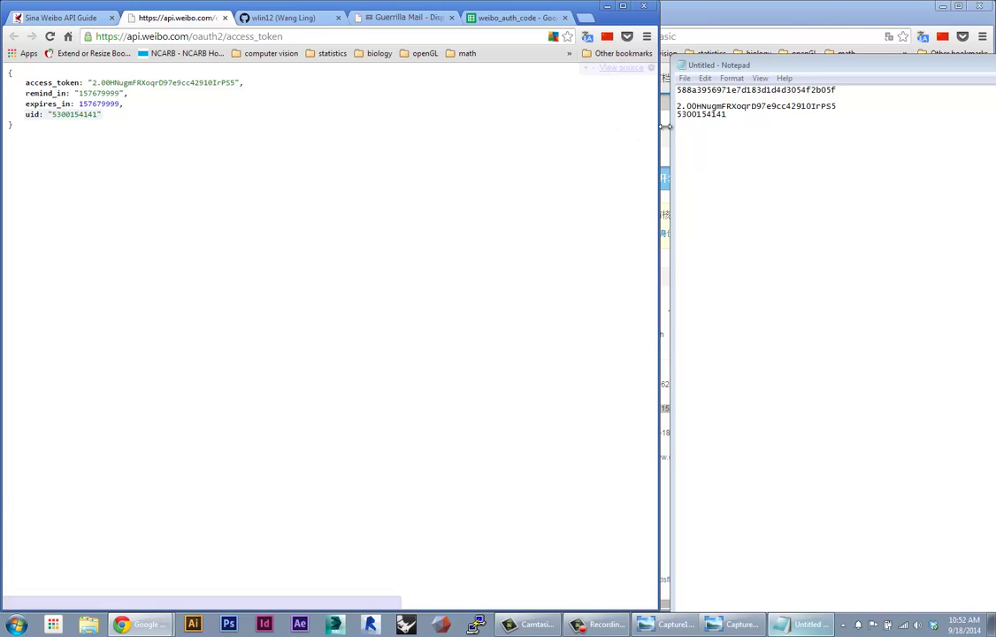
In the guide's Usage Examples public-timeline form, paste the App Key into client_id
click(51, 21)
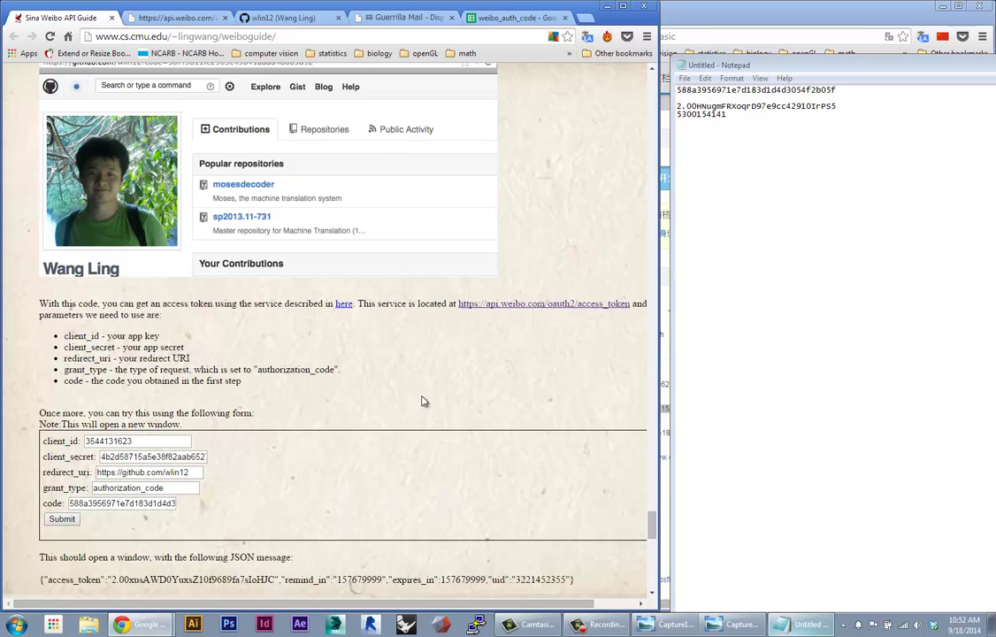
scroll(431, 397, down, 5)
scroll(416, 401, down, 3)
scroll(152, 286, up, 1)
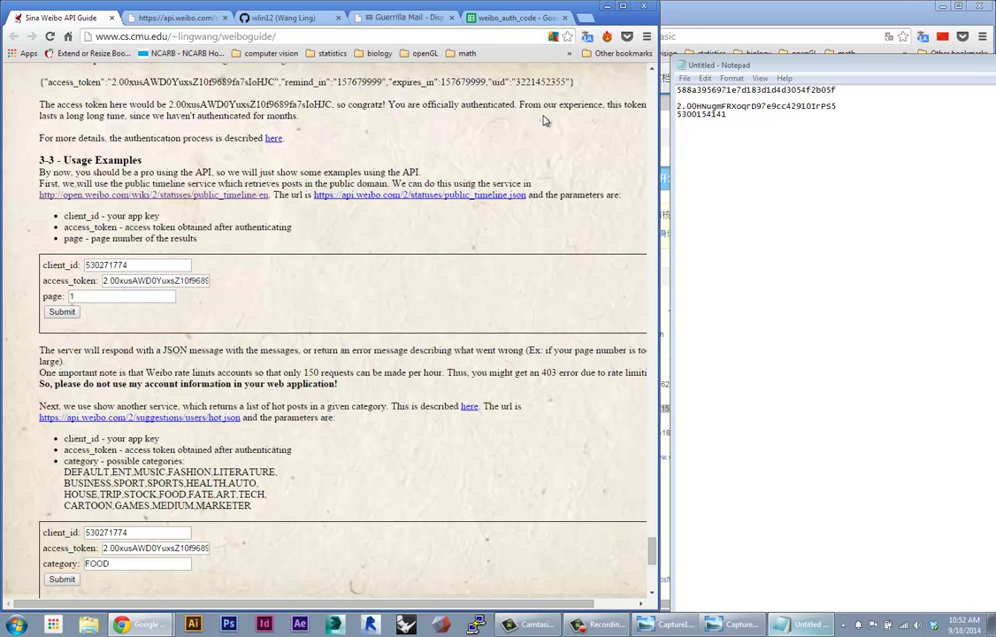
scroll(217, 373, up, 4)
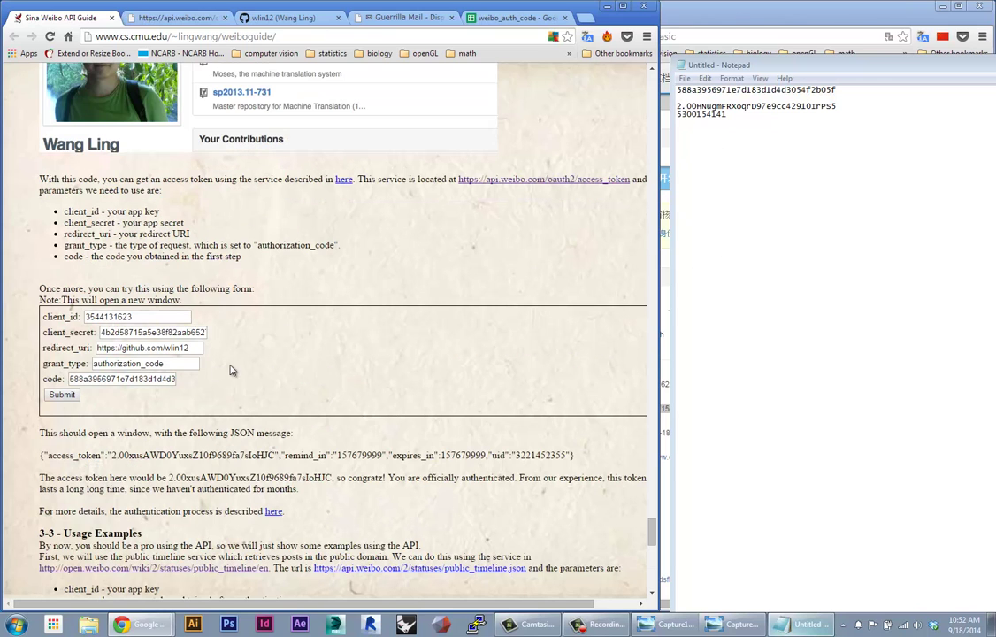
scroll(191, 421, down, 3)
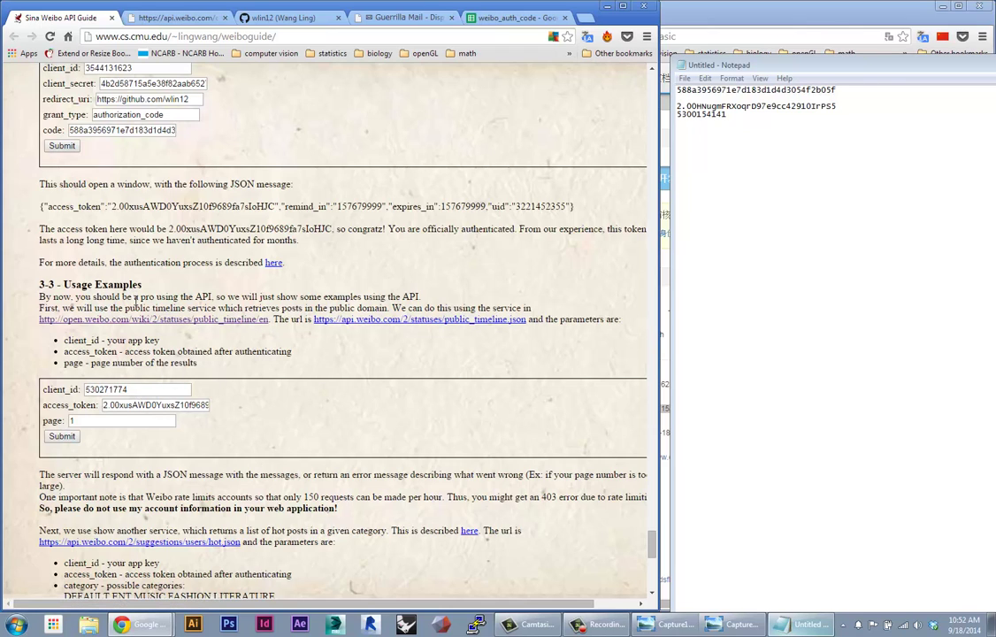
scroll(130, 186, up, 1)
drag(133, 130, 28, 130)
key(ctrl+c)
double_click(141, 451)
key(ctrl+v)
click(249, 457)
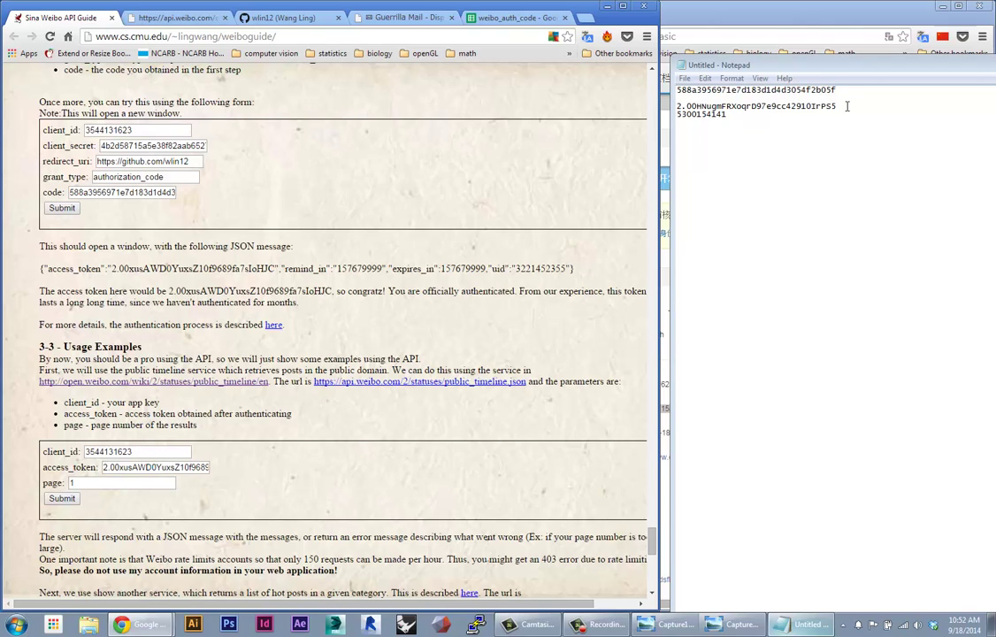
Paste the new access token from Notepad into the form's access_token field
drag(846, 106, 677, 106)
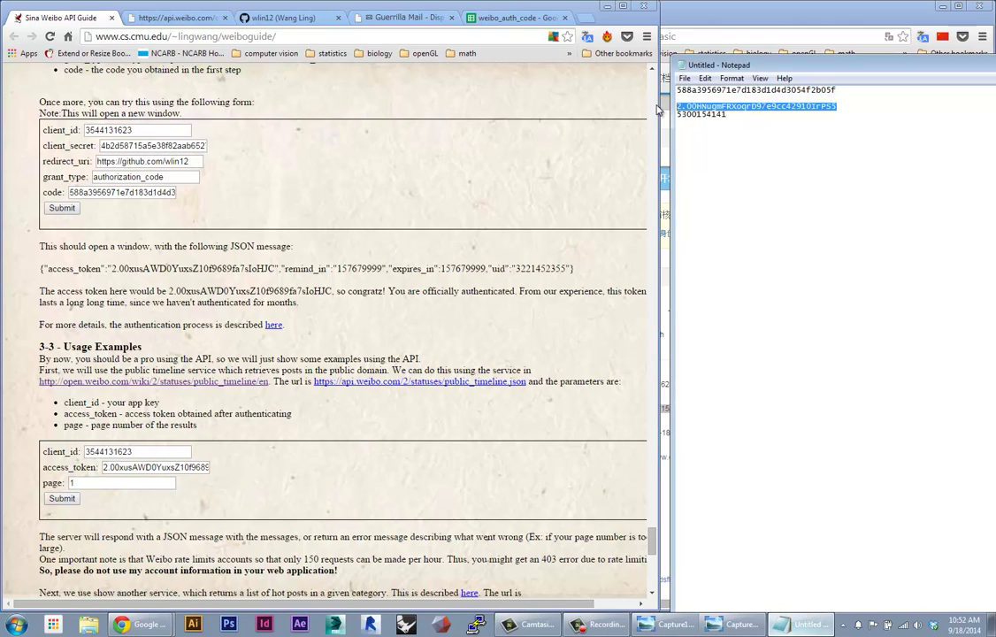
triple_click(180, 467)
key(ctrl+v)
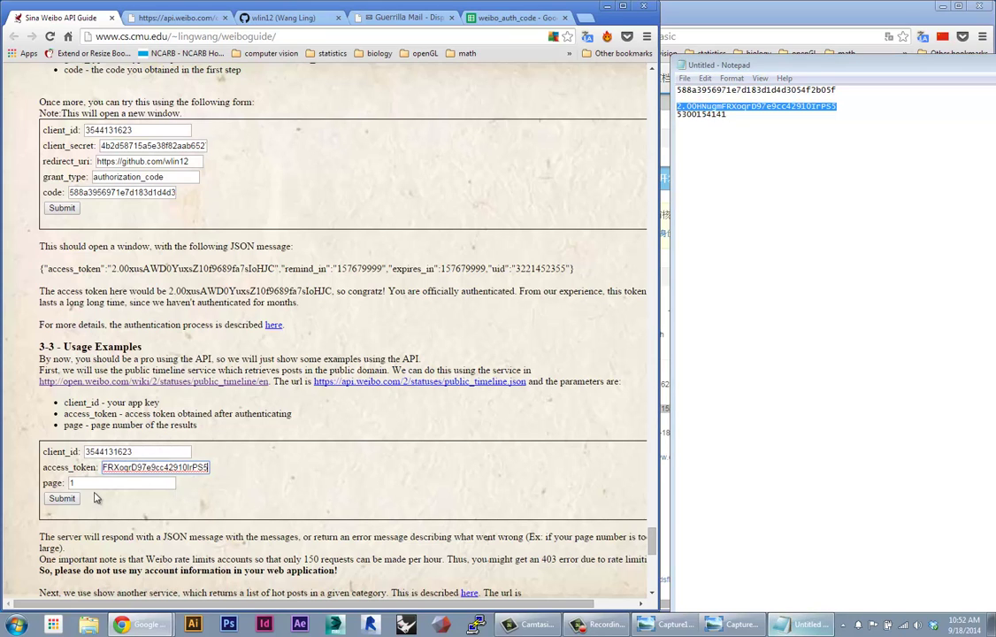
click(79, 483)
Enter page 1, submit the public-timeline request, and return to the top of the JSON reply
text(1)
click(62, 498)
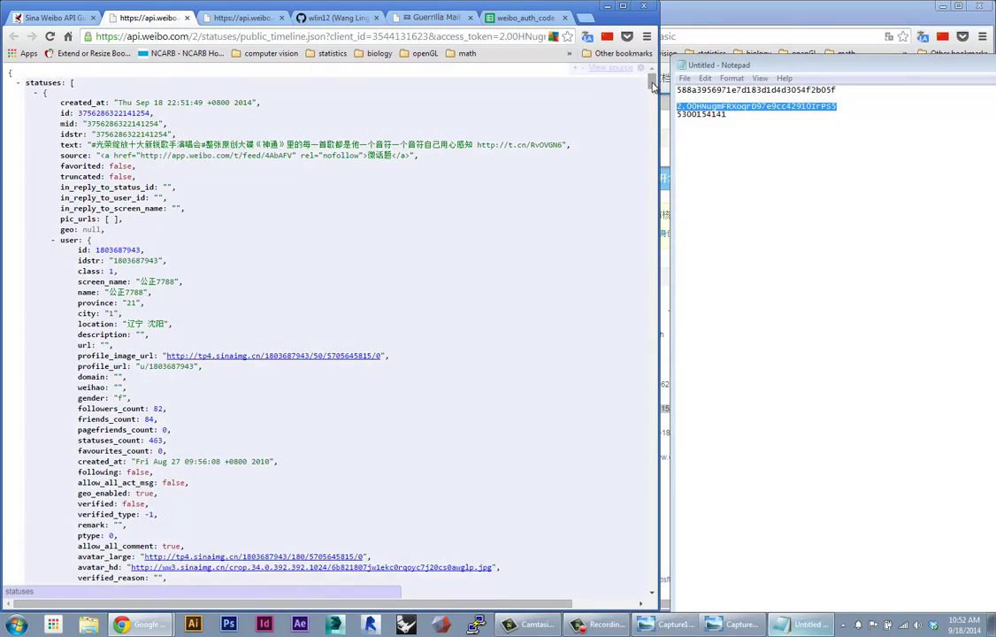
drag(652, 80, 653, 574)
key(Home)
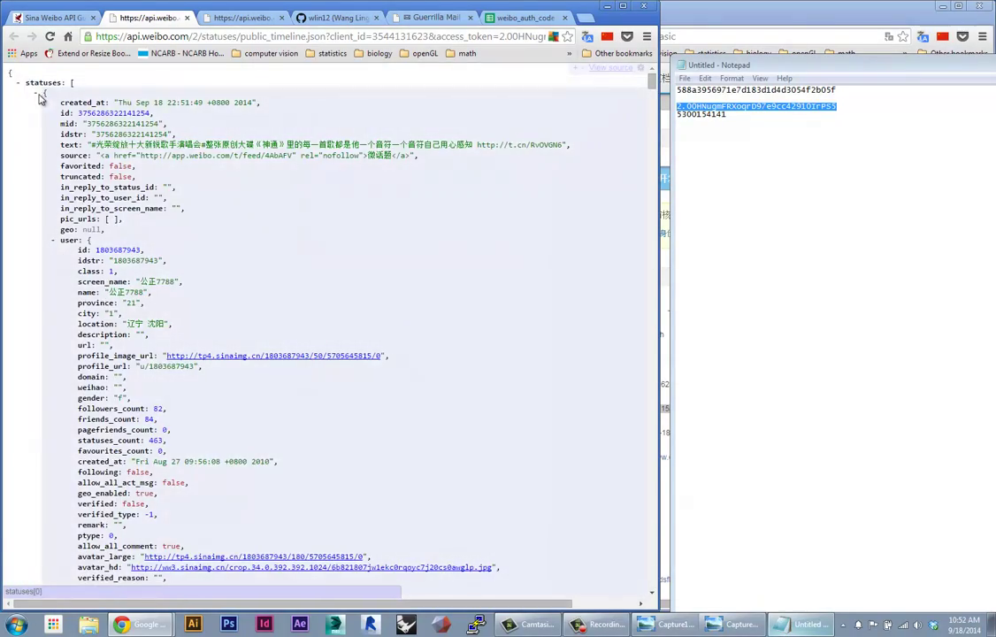
Collapse the first three status entries in the public-timeline JSON
click(35, 93)
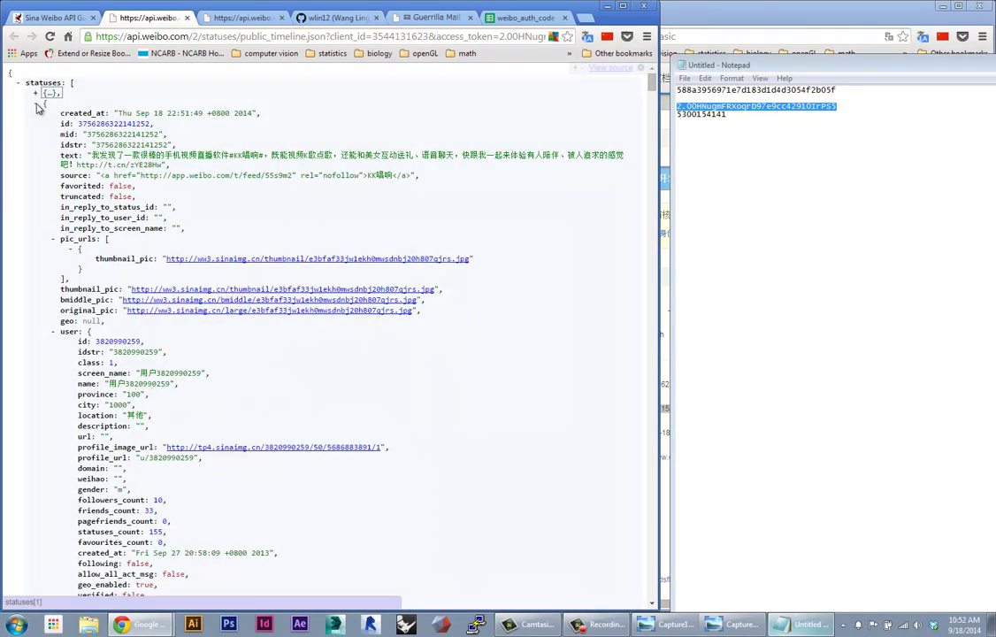
click(36, 104)
click(36, 114)
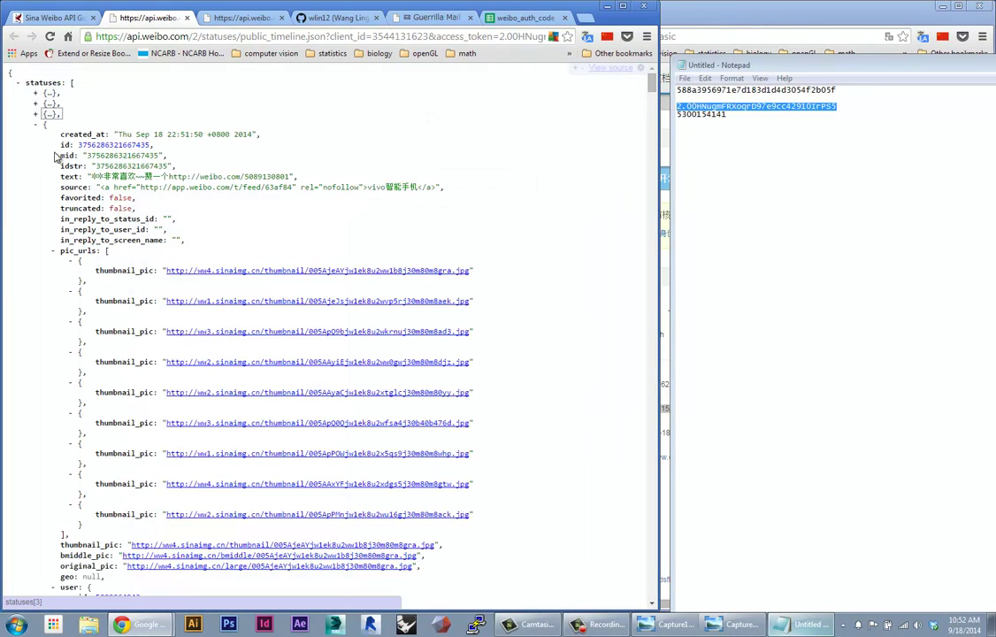
scroll(156, 272, down, 15)
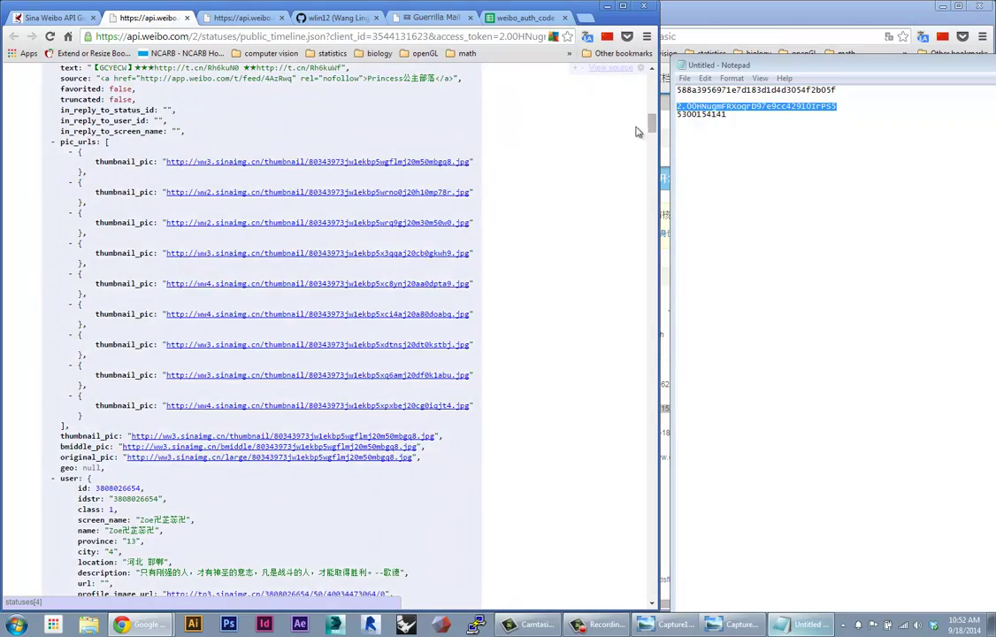
drag(637, 132, 640, 602)
scroll(571, 495, up, 20)
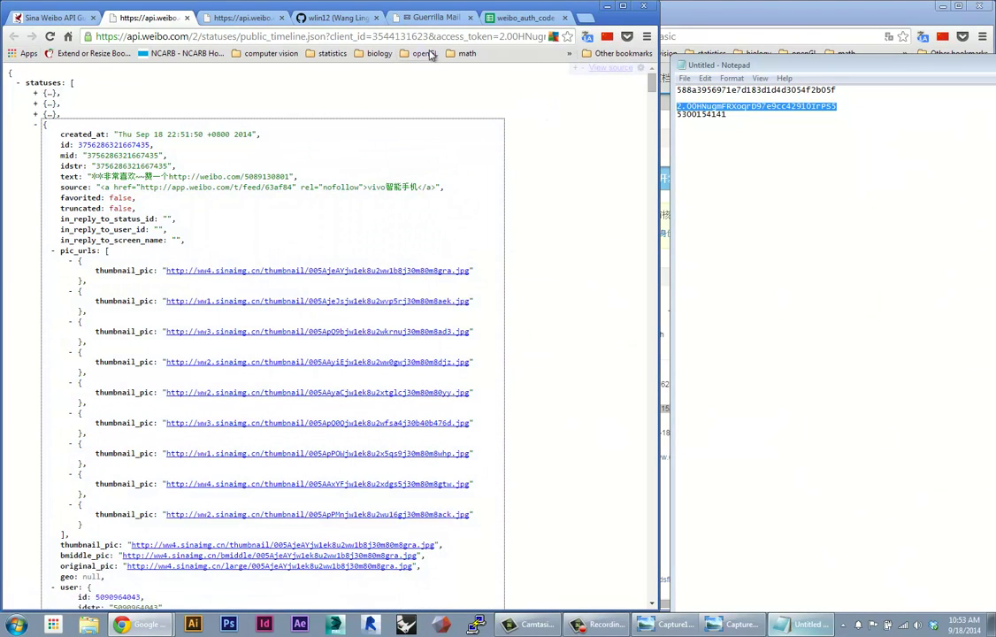
Select and then deselect the access token line in Notepad
click(819, 161)
drag(847, 103, 677, 105)
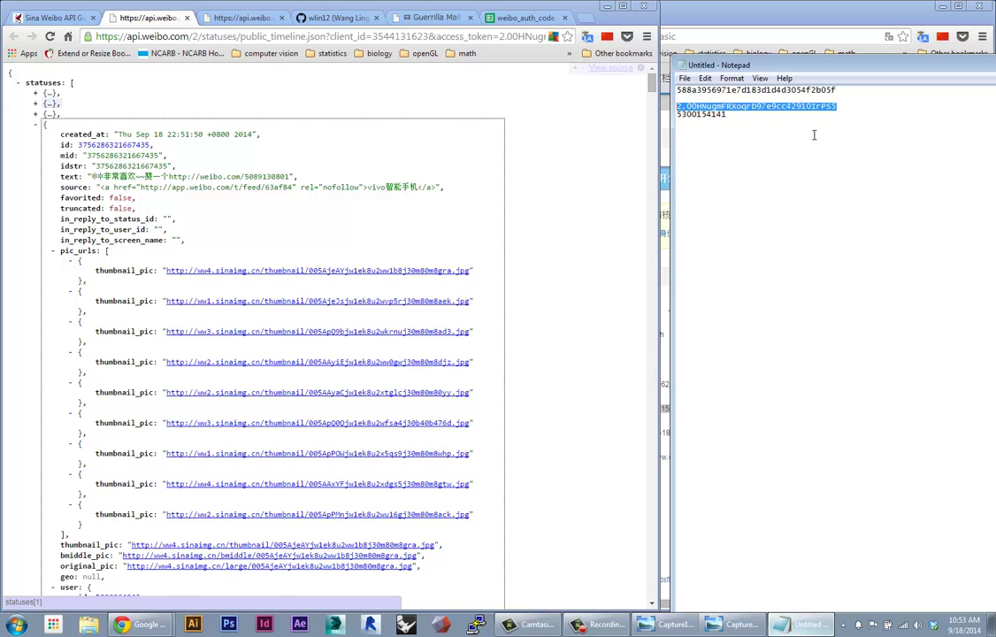
click(857, 108)
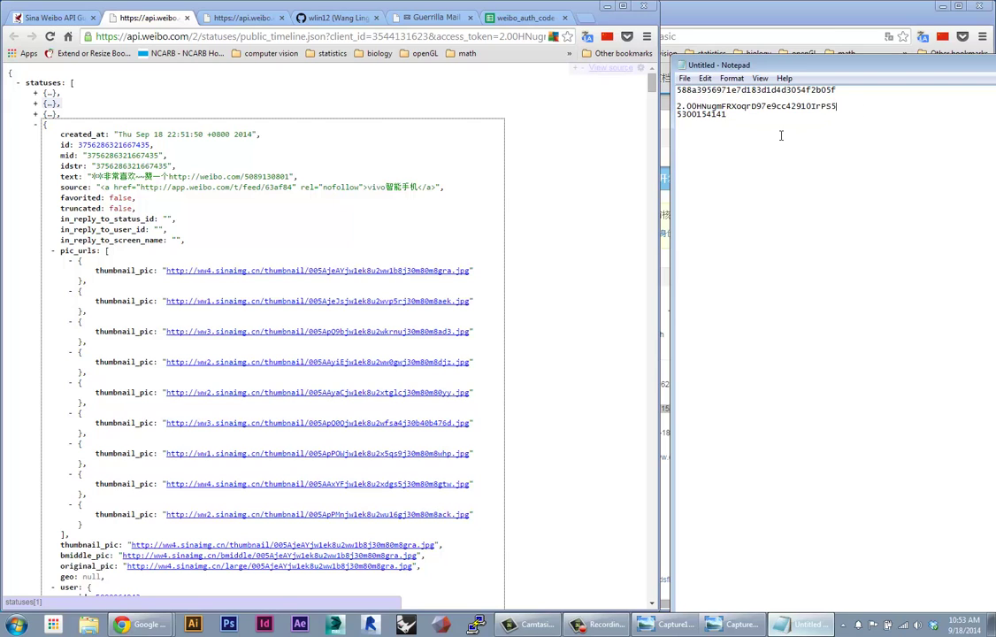